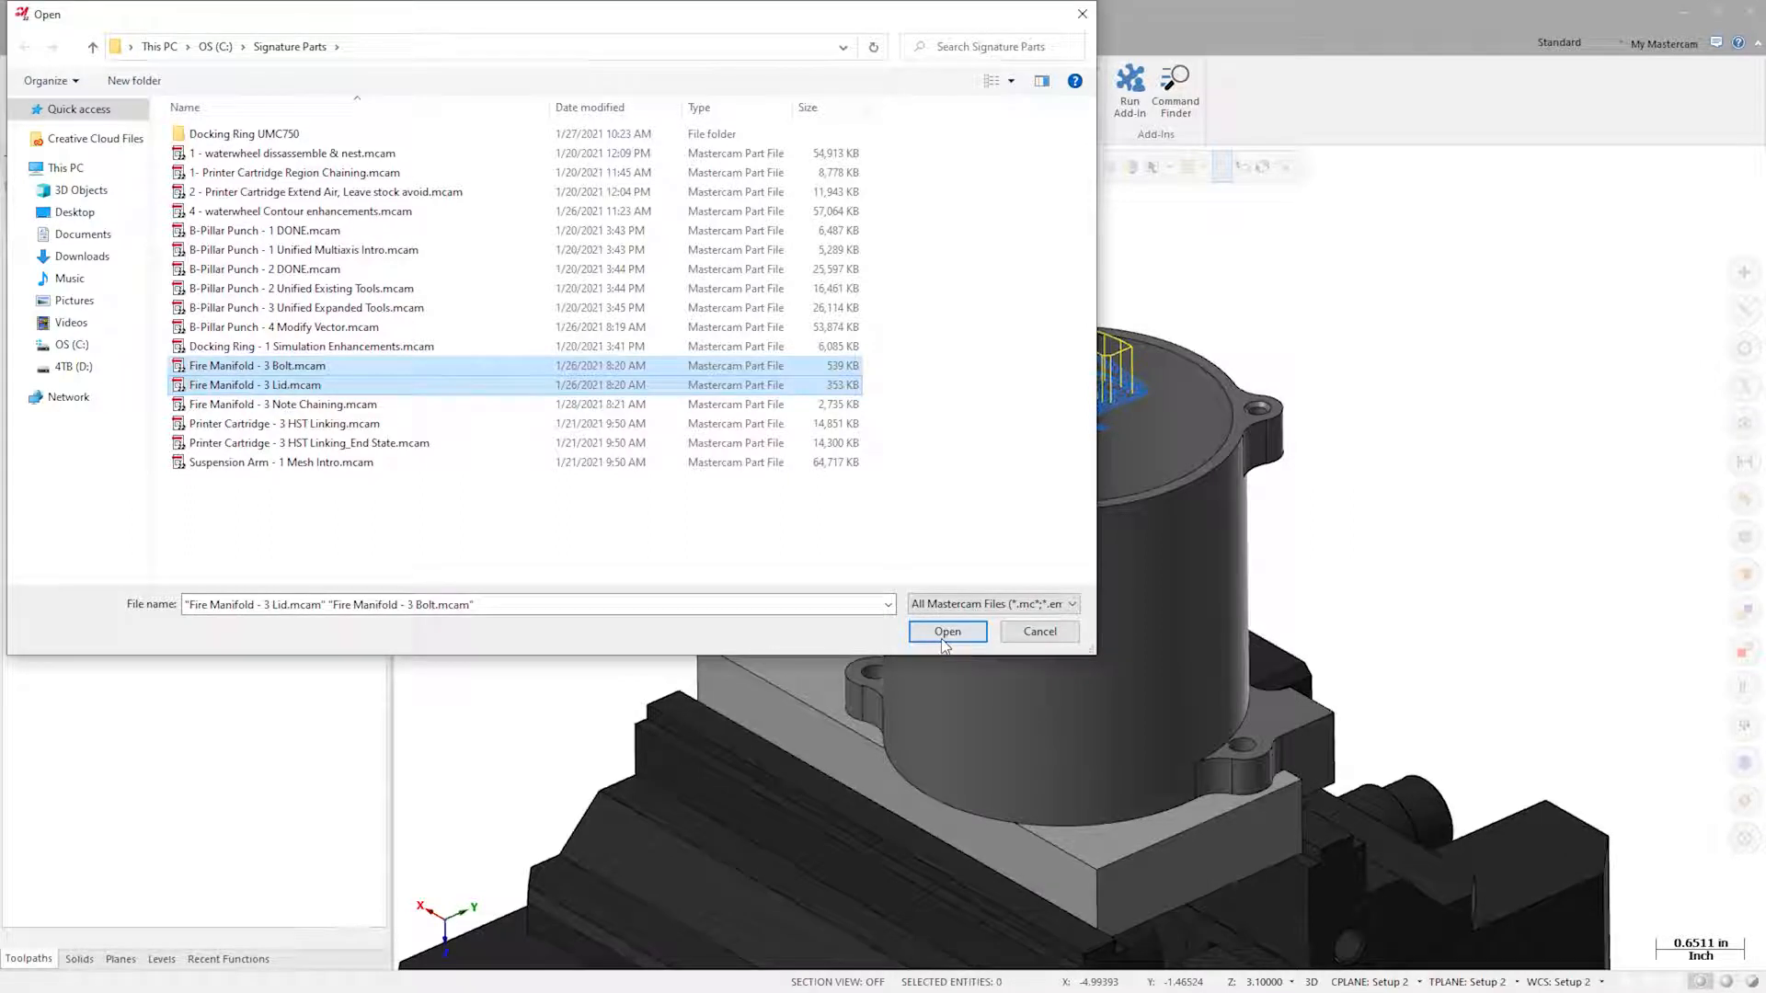
- Merge the files Fire Manifold - 3 Lid and Fire Manifold - 3 Bolt, and dynamically move both so the lid seats on the housing's top rim
{"action": "left_click", "coordinate": [945, 634]}
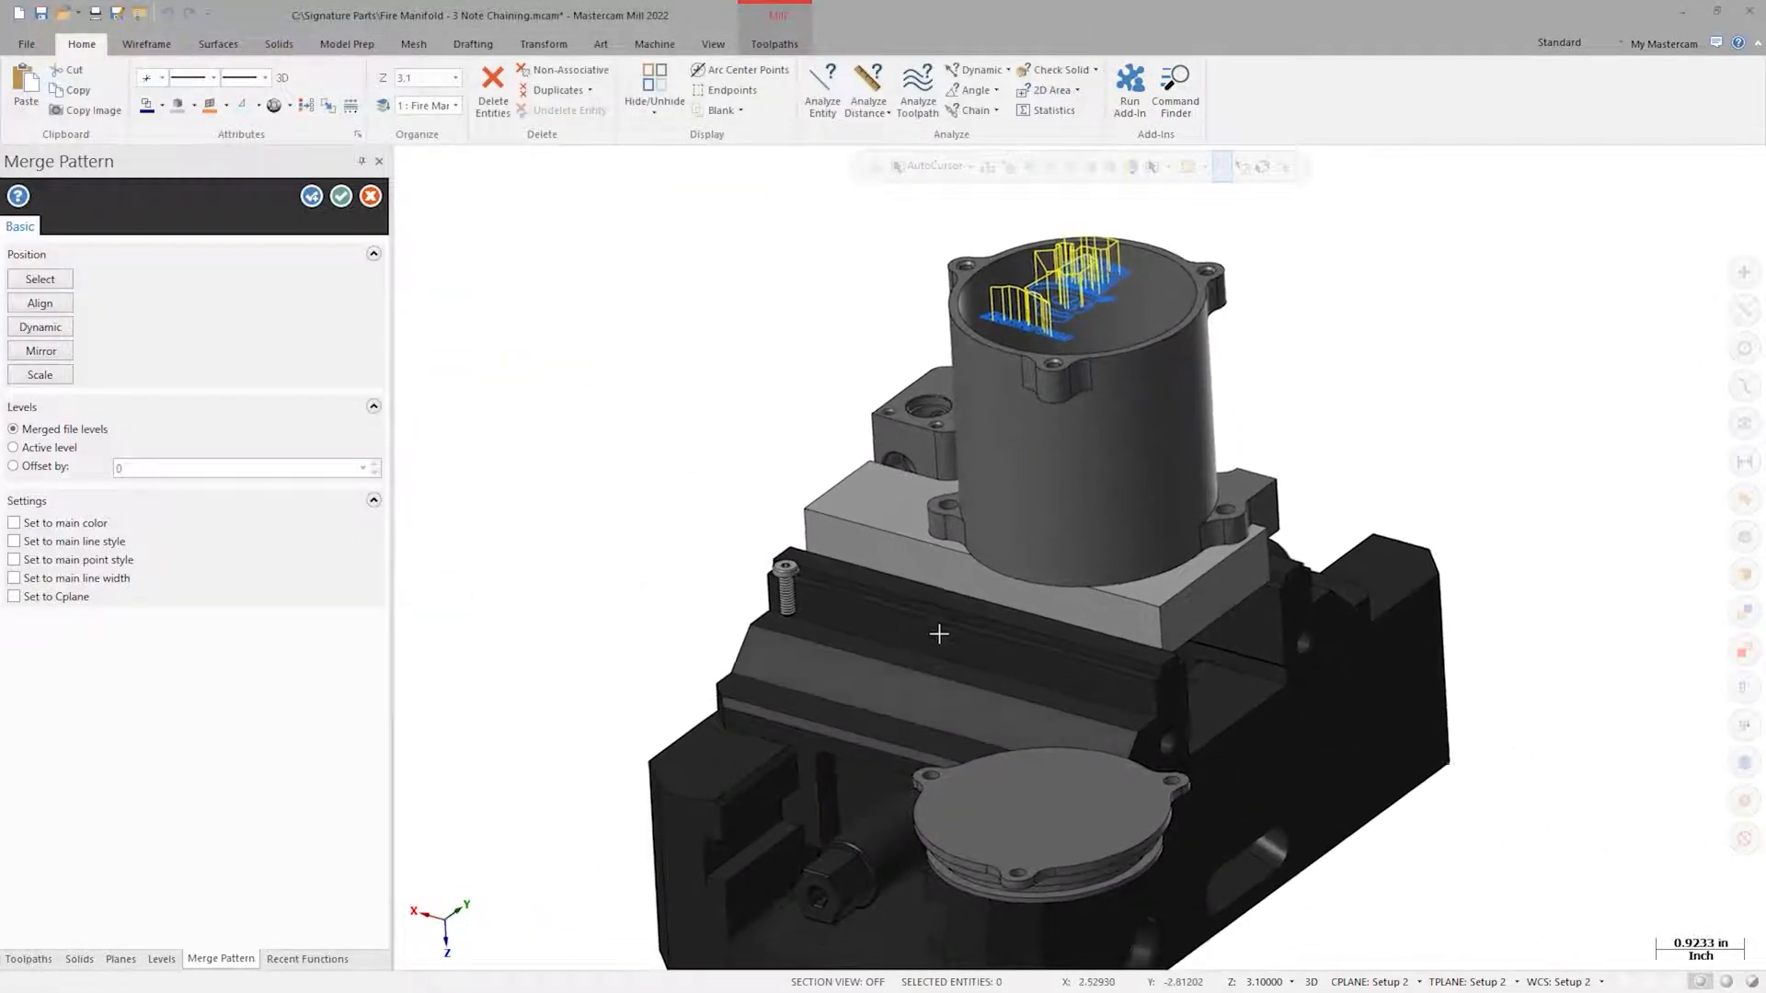
{"action": "left_click", "coordinate": [45, 329]}
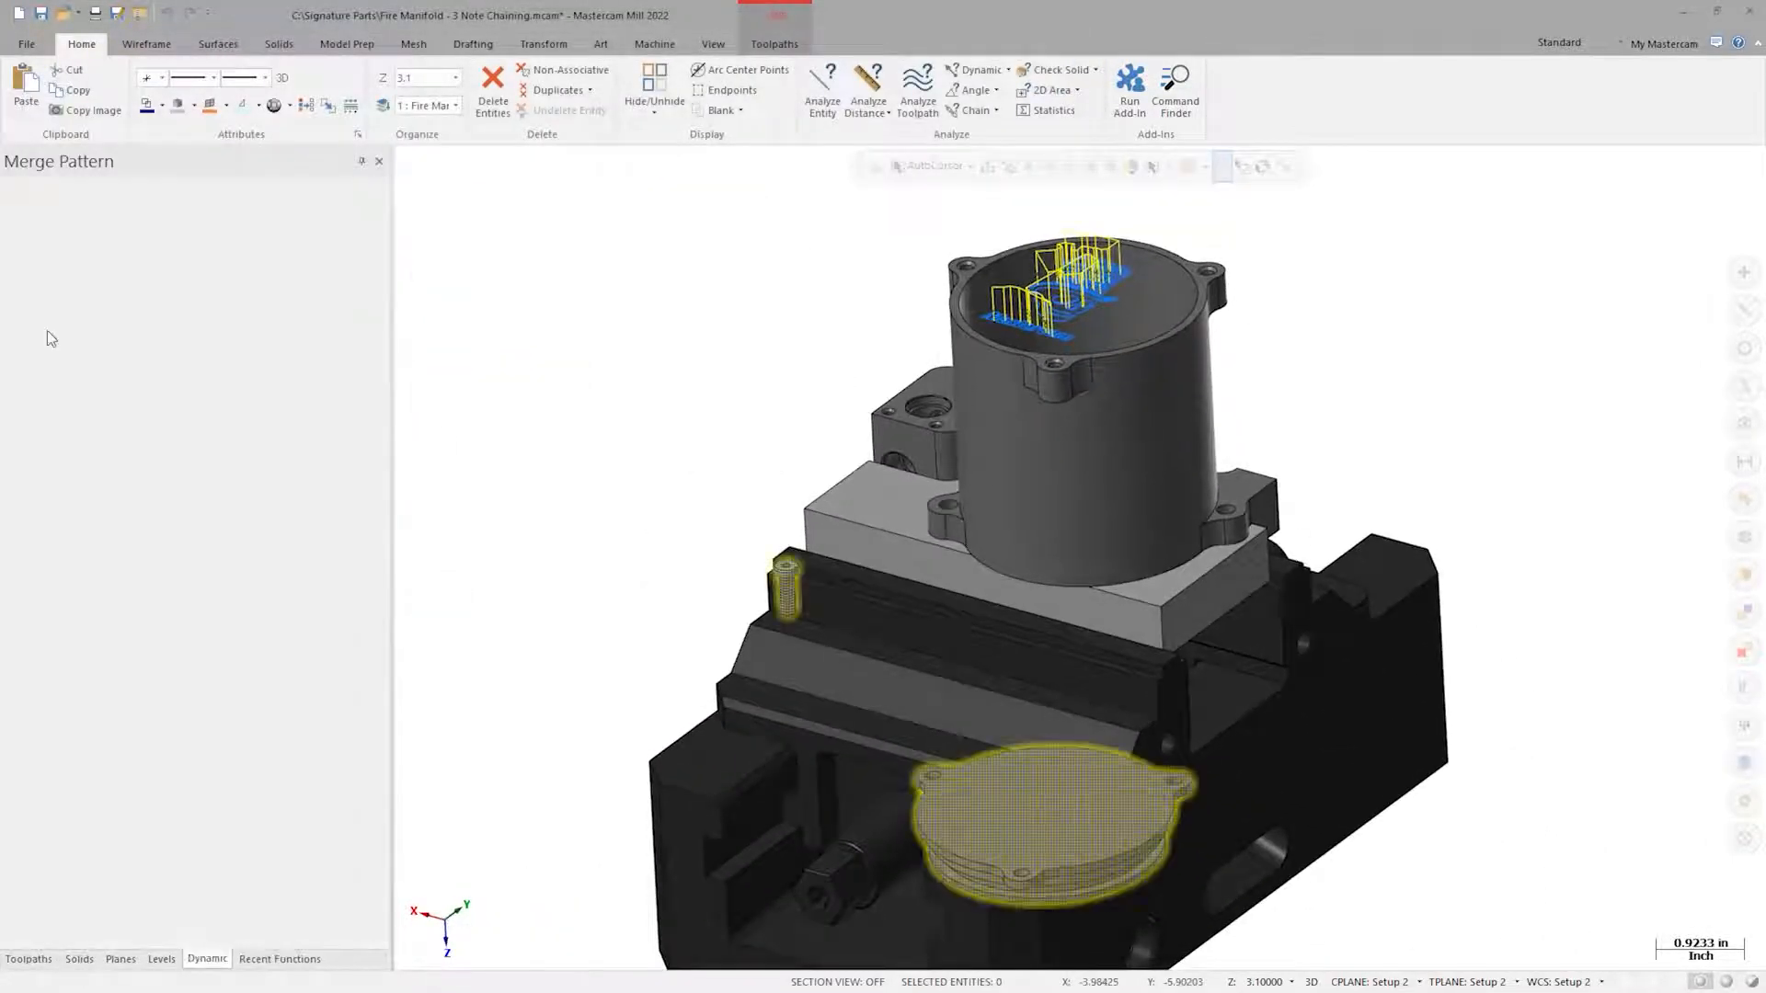
{"action": "left_click", "coordinate": [1145, 860]}
{"action": "left_click", "coordinate": [1044, 816]}
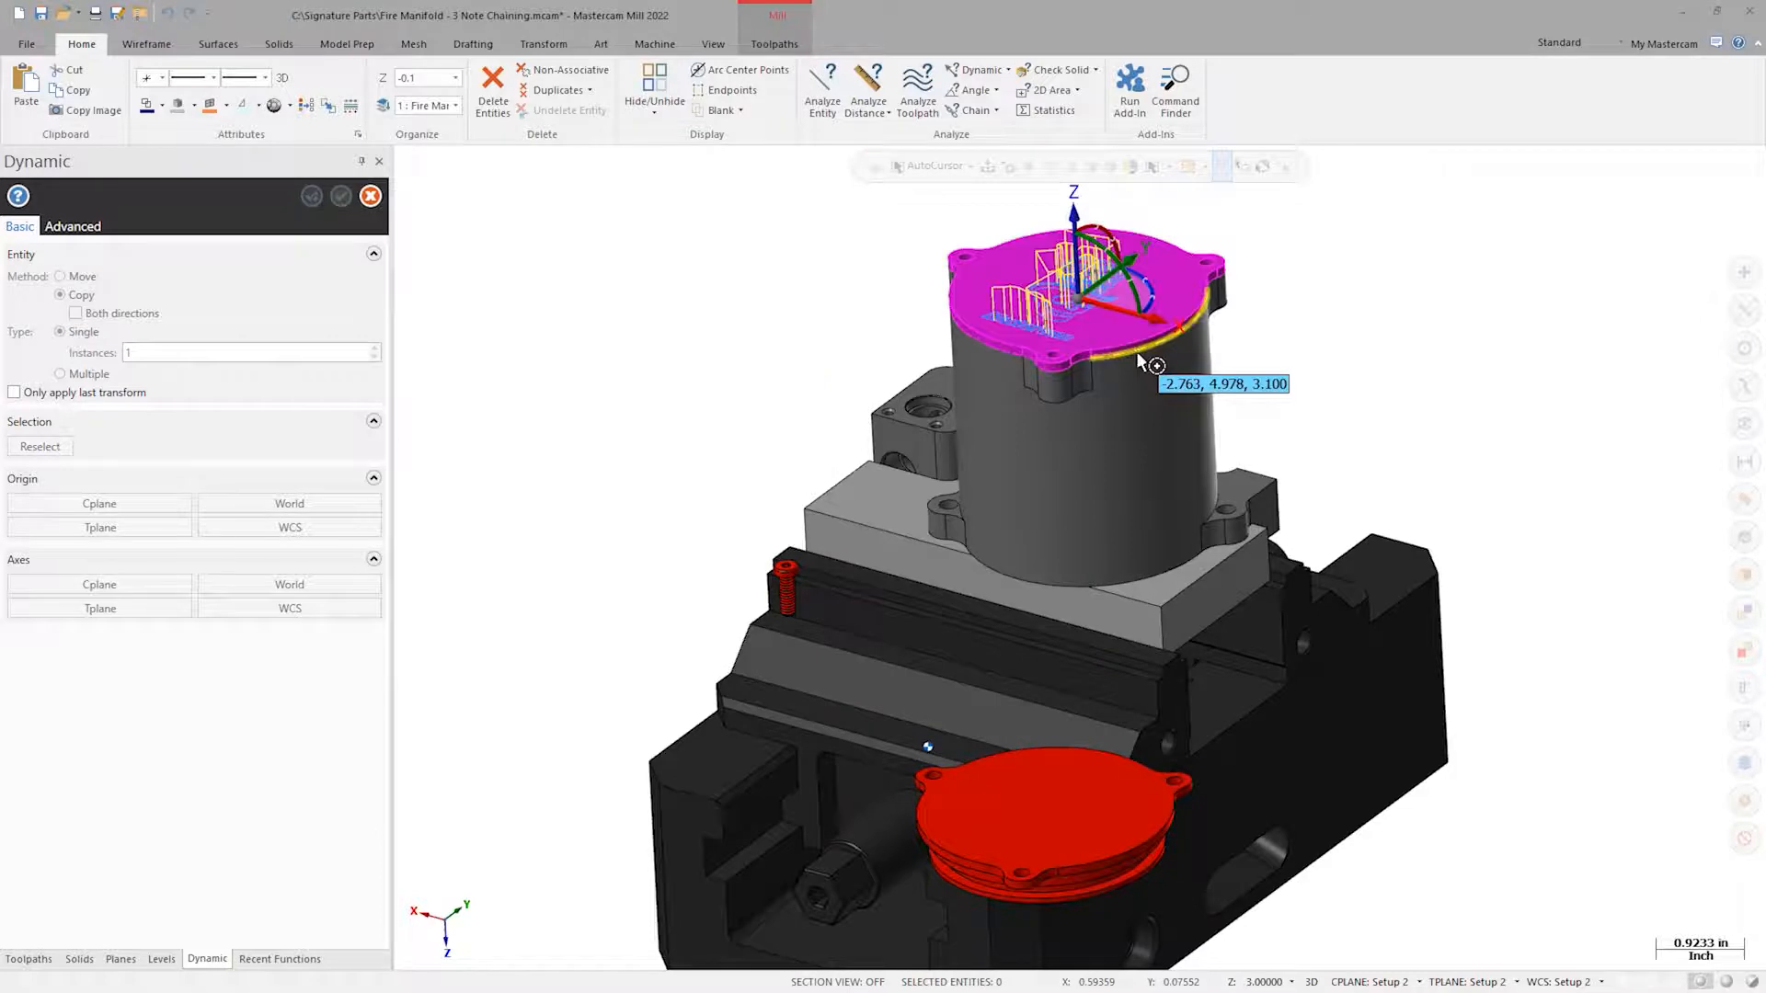
{"action": "left_click", "coordinate": [1145, 368]}
{"action": "left_click", "coordinate": [61, 277]}
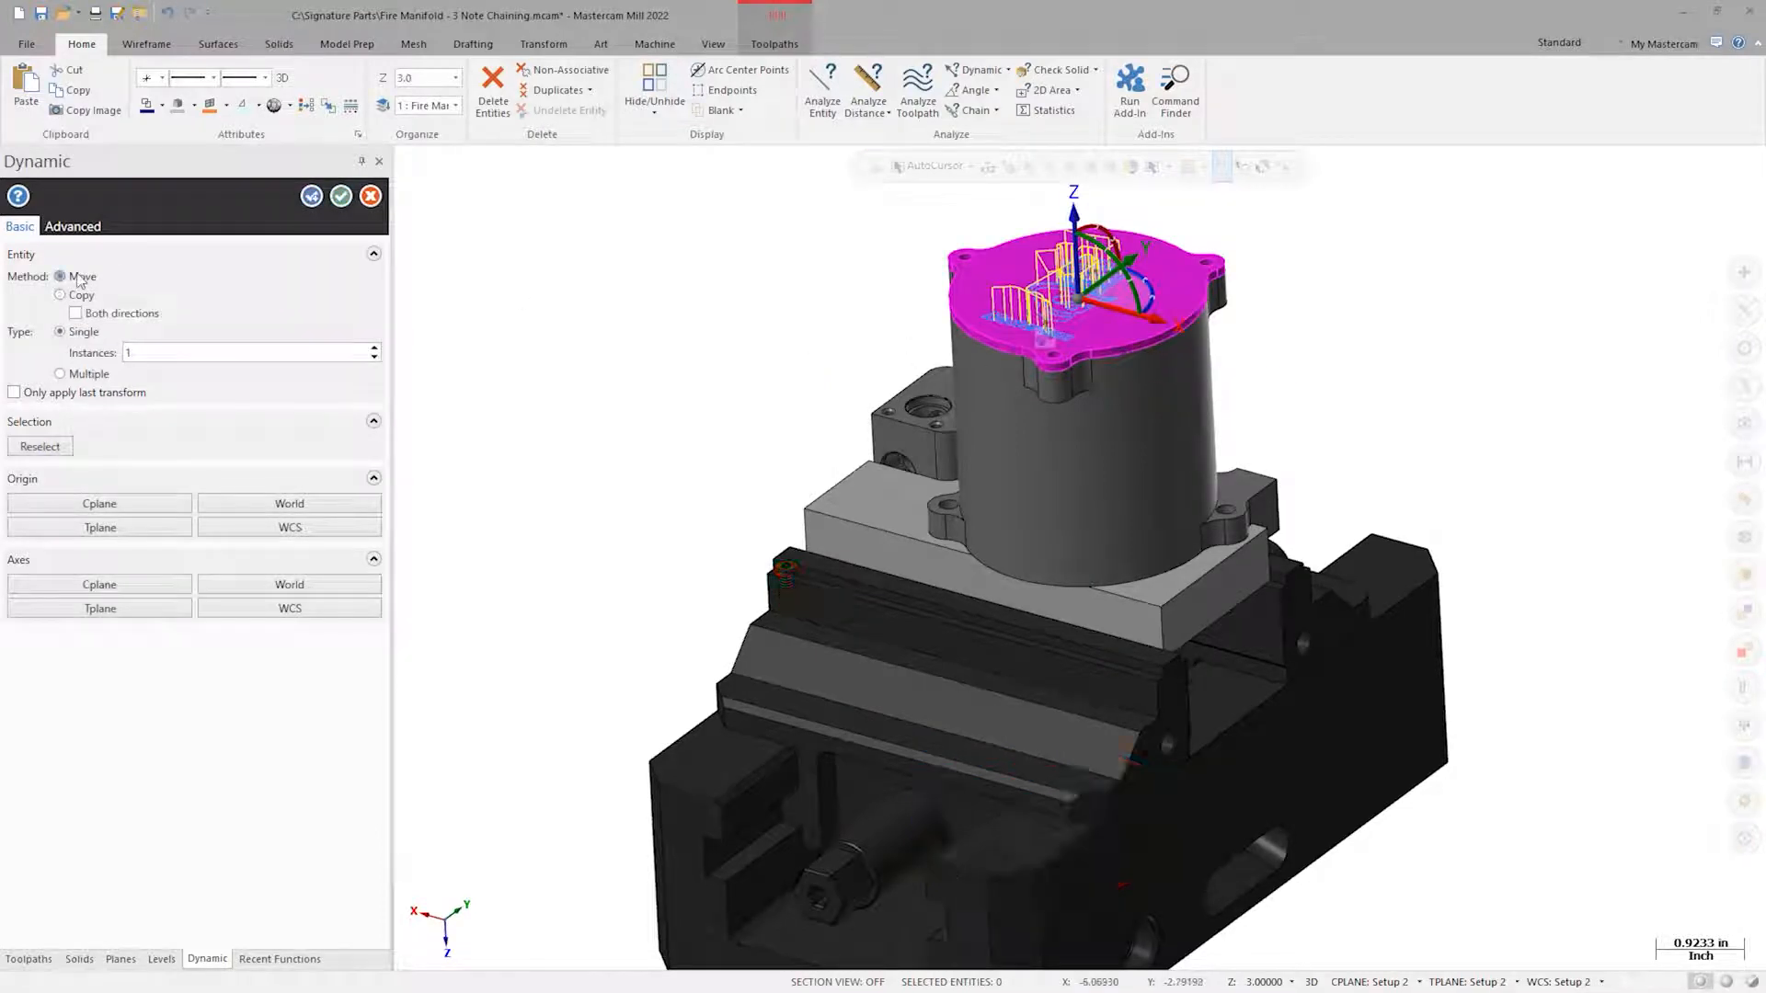
{"action": "left_click", "coordinate": [313, 200]}
- Move the bolt by the underside center of its head into the lid's ear hole nearest the small side block
{"action": "scroll", "coordinate": [791, 320], "scroll_direction": "up", "scroll_amount": 3}
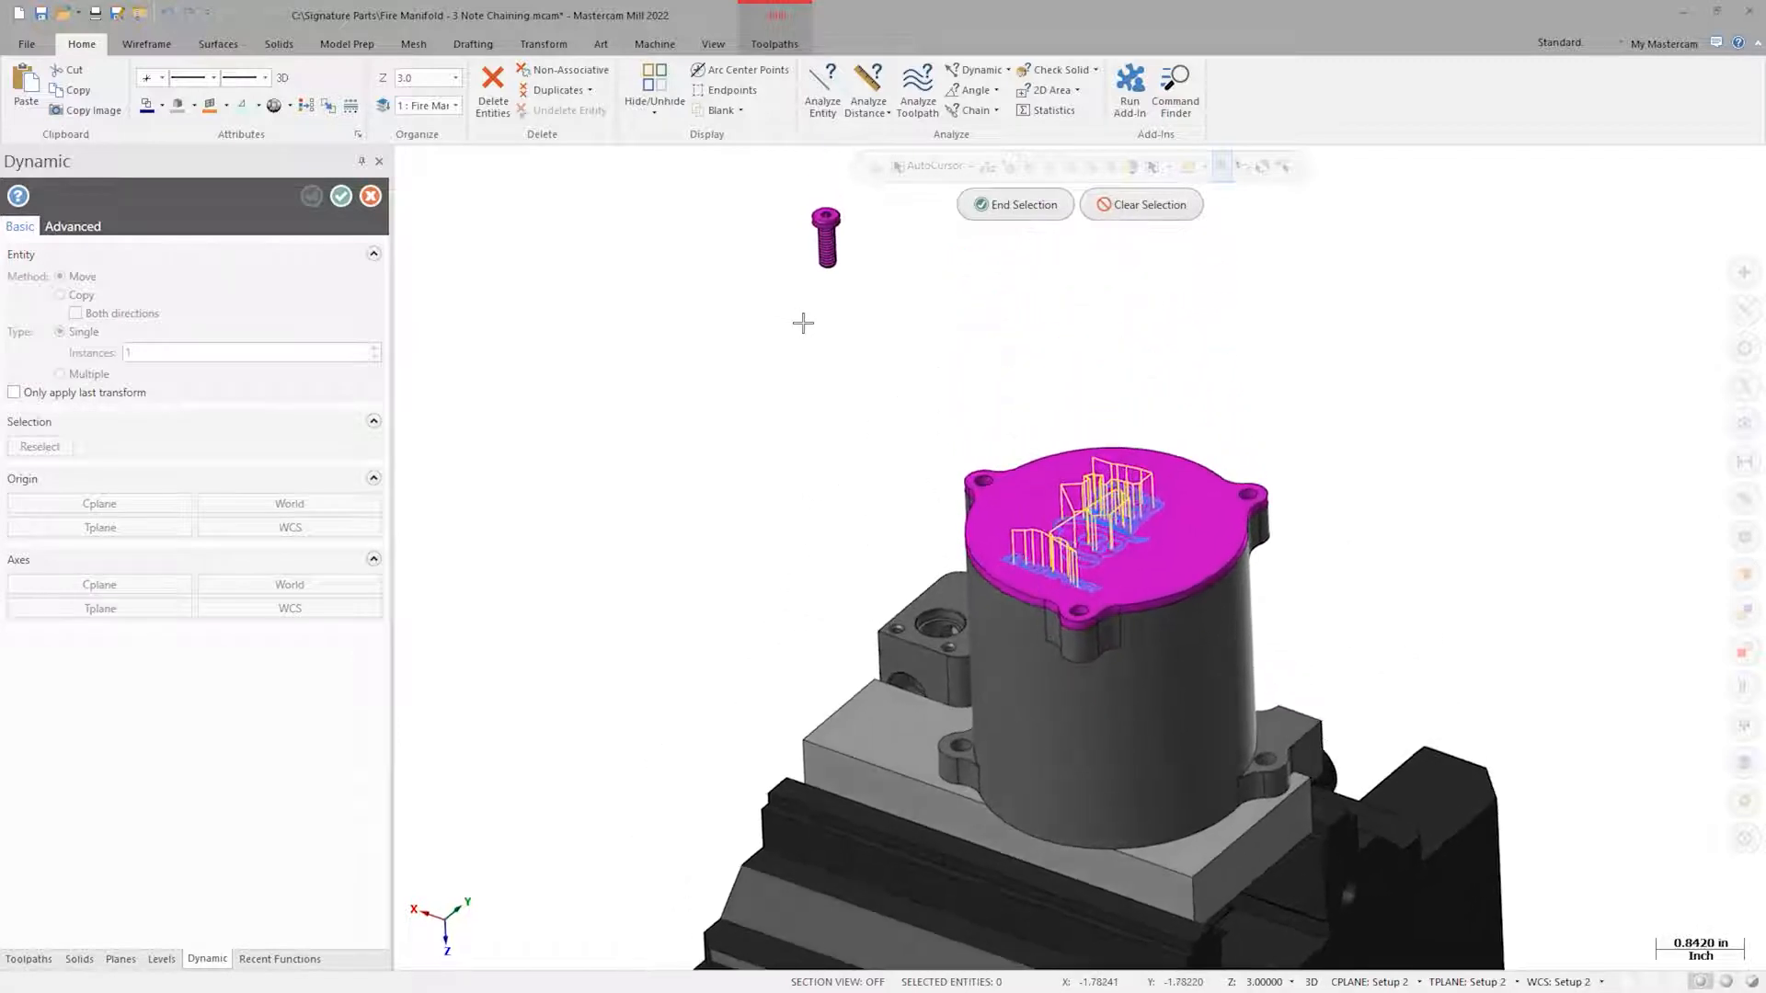
{"action": "scroll", "coordinate": [803, 322], "scroll_direction": "up", "scroll_amount": 5}
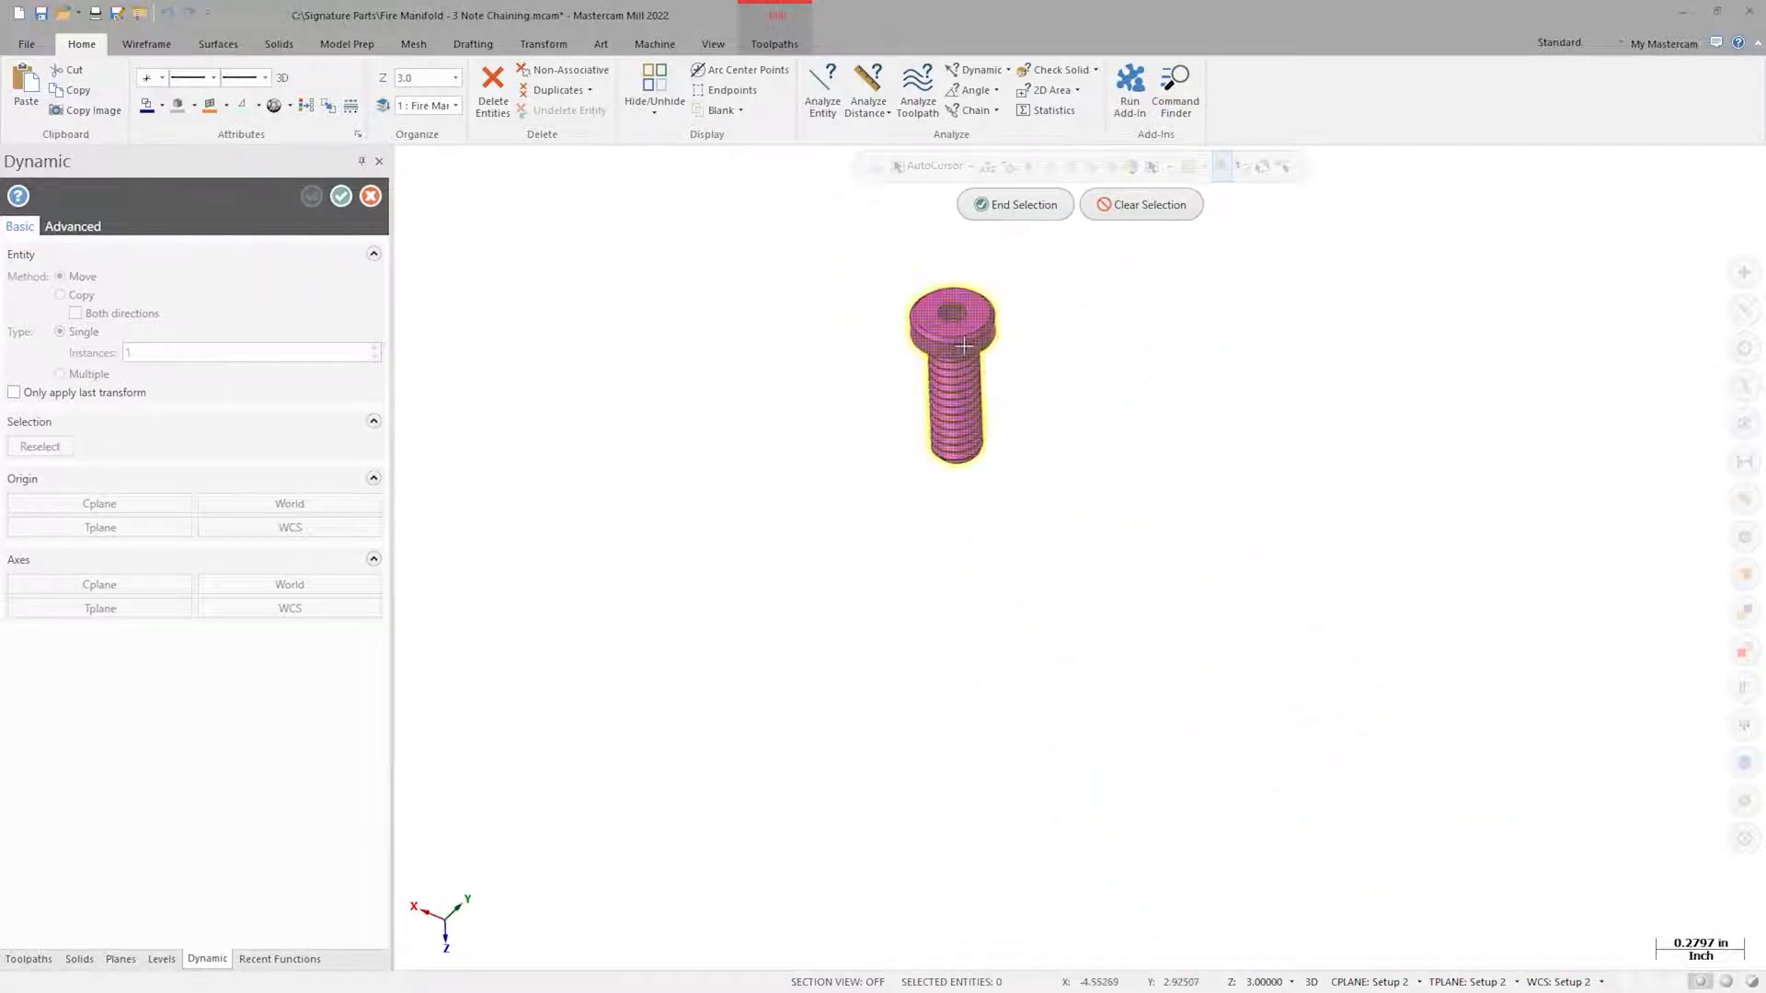
{"action": "left_click", "coordinate": [1015, 204]}
{"action": "scroll", "coordinate": [1017, 359], "scroll_direction": "up", "scroll_amount": 2}
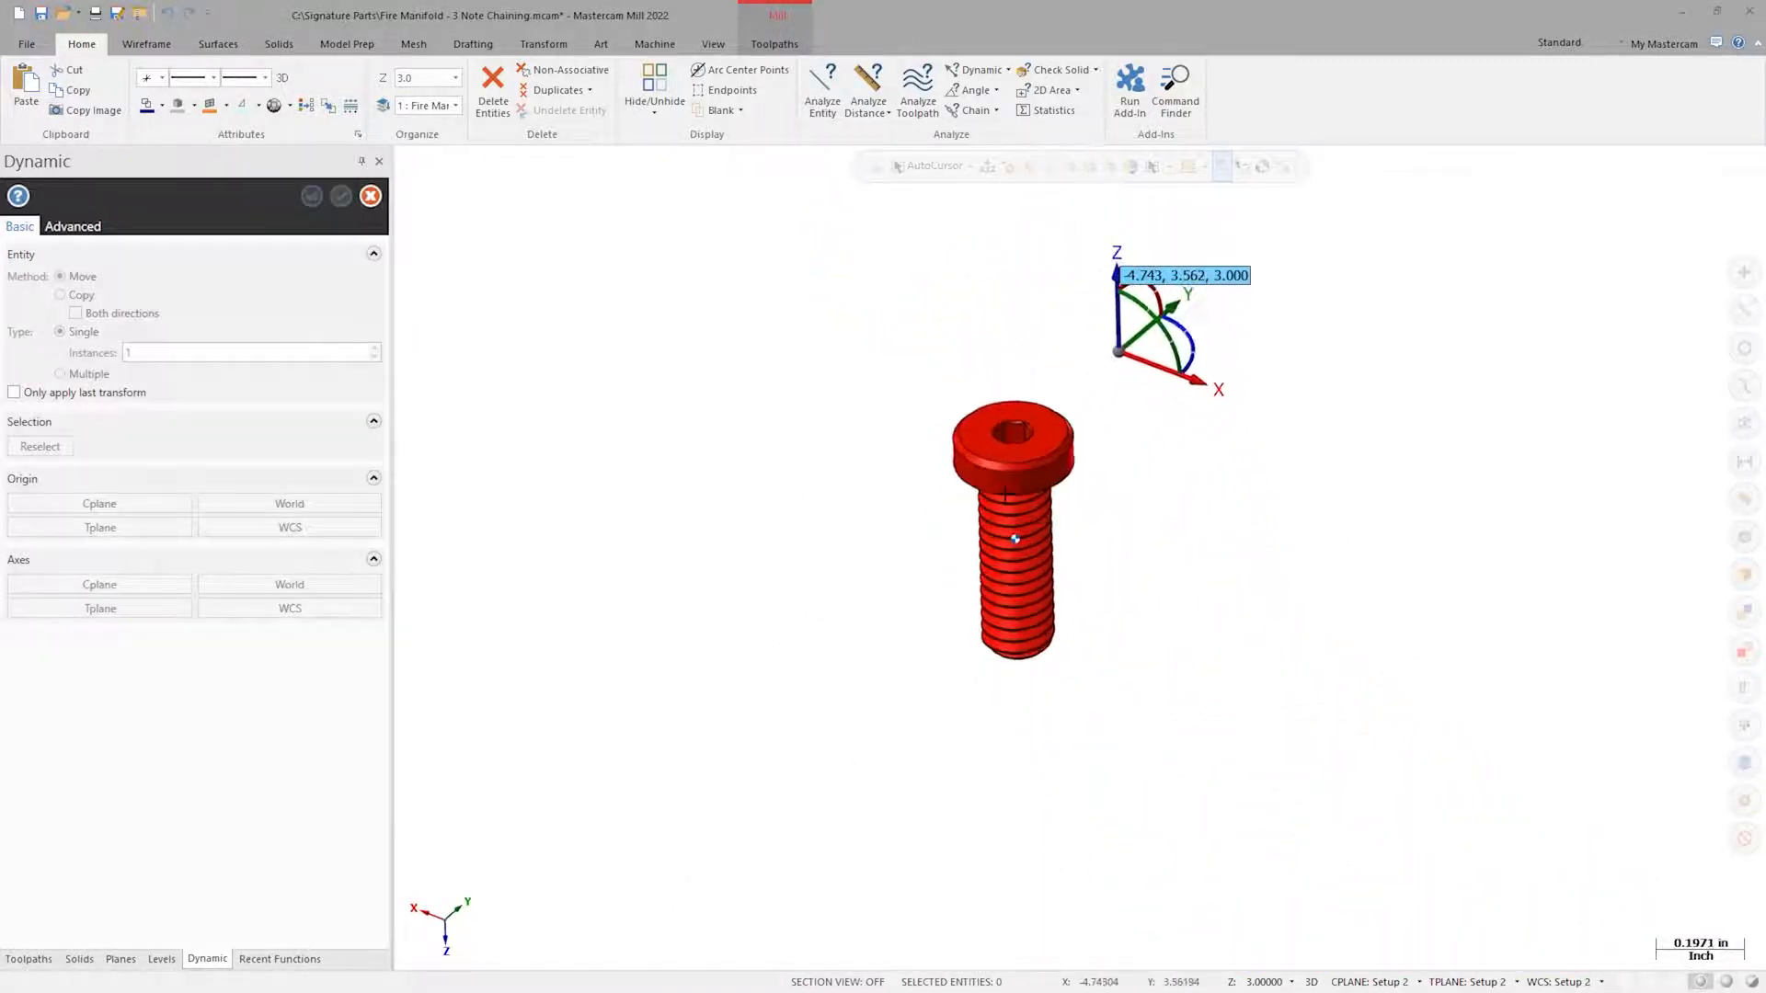
{"action": "scroll", "coordinate": [1005, 495], "scroll_direction": "up", "scroll_amount": 1}
{"action": "left_click", "coordinate": [1043, 482]}
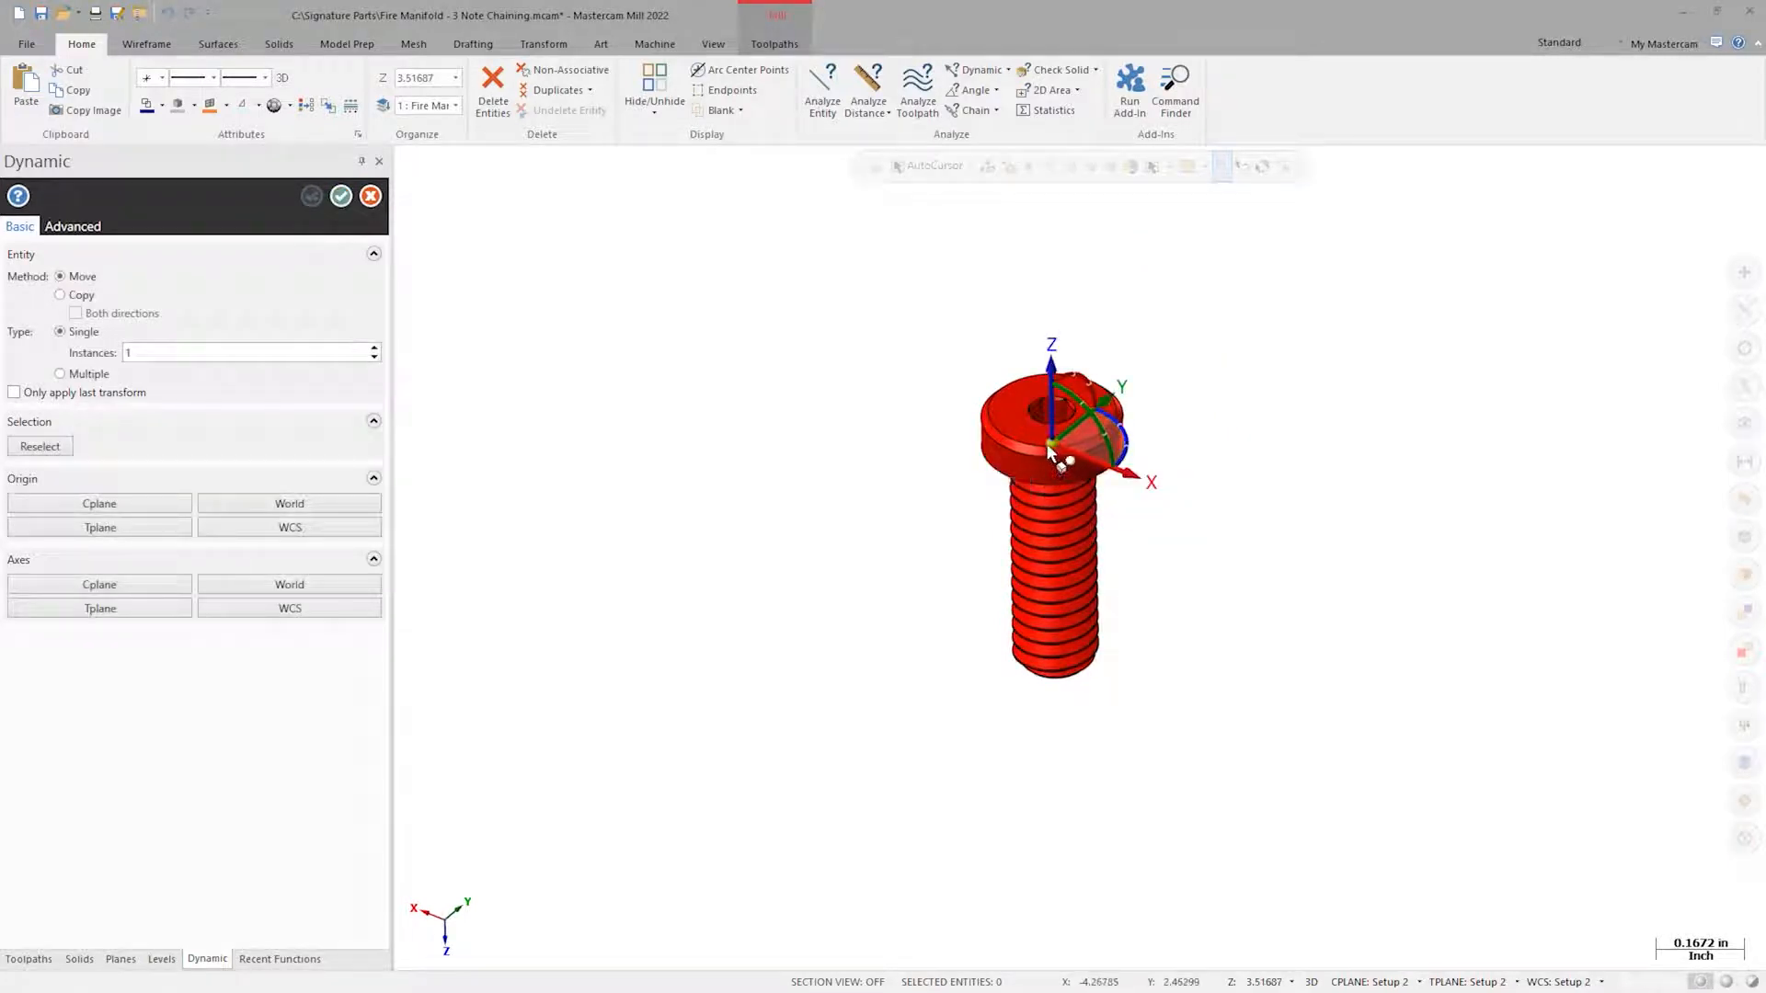
{"action": "left_click", "coordinate": [1045, 443]}
{"action": "scroll", "coordinate": [1015, 572], "scroll_direction": "down", "scroll_amount": 5}
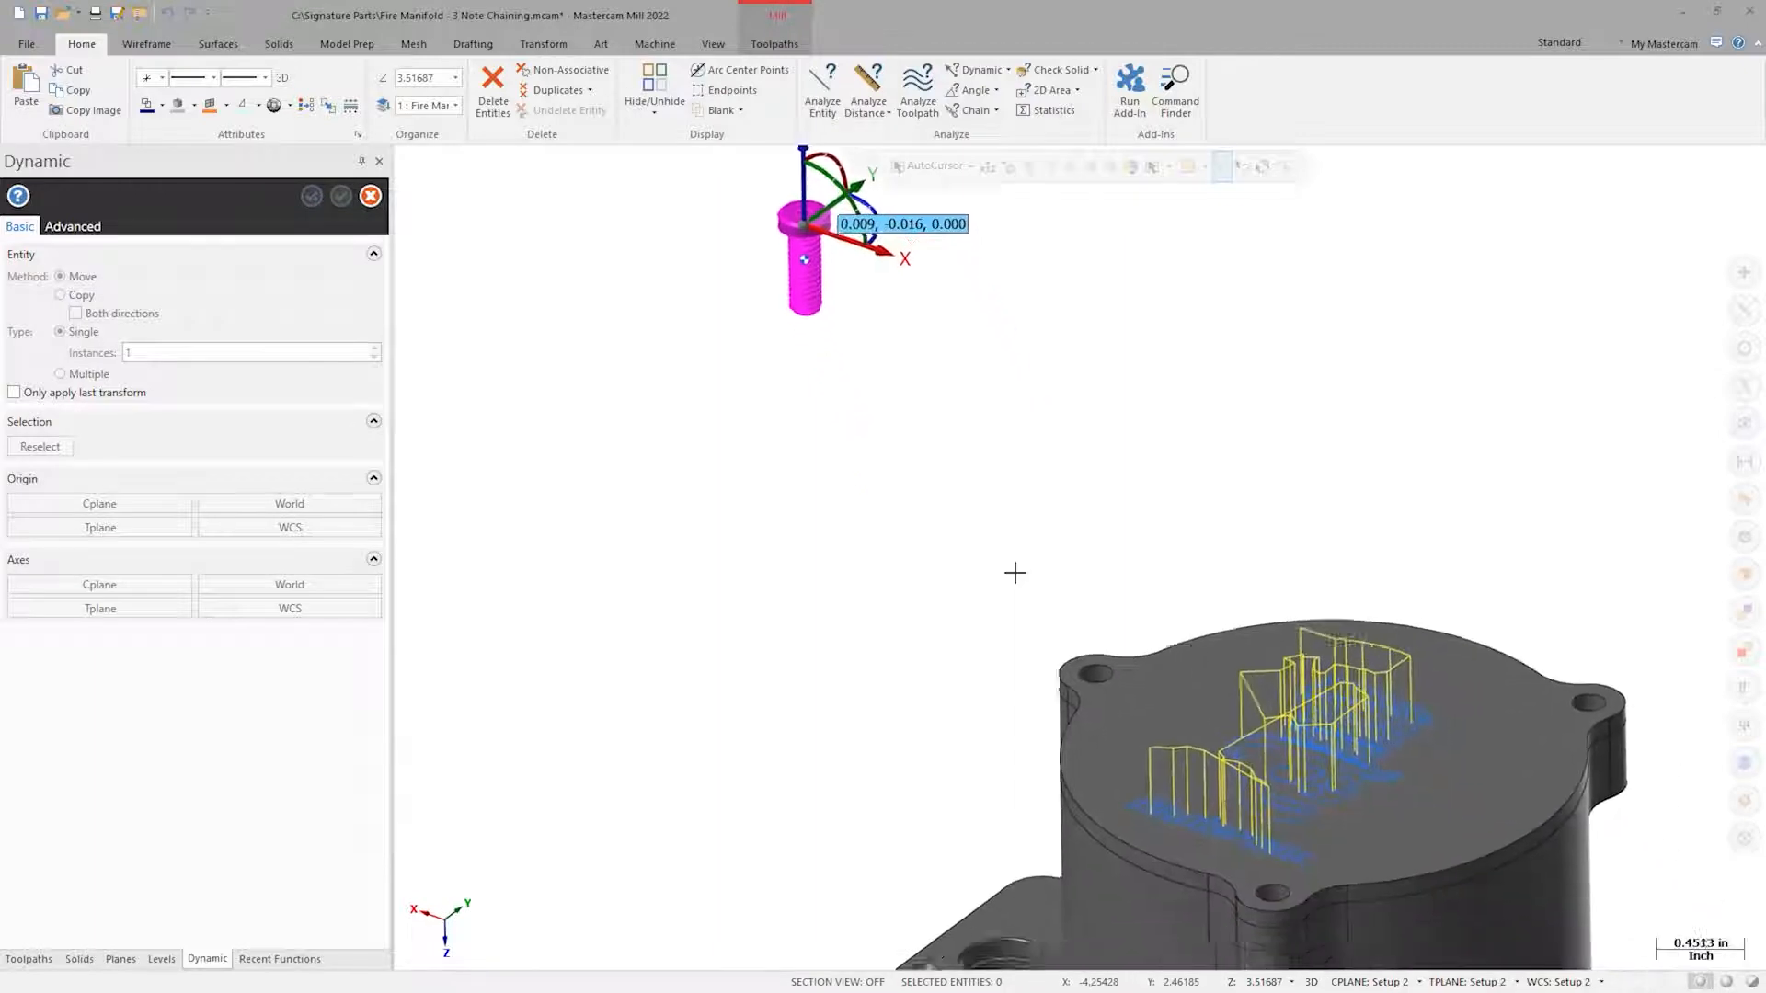
{"action": "left_click", "coordinate": [1084, 644]}
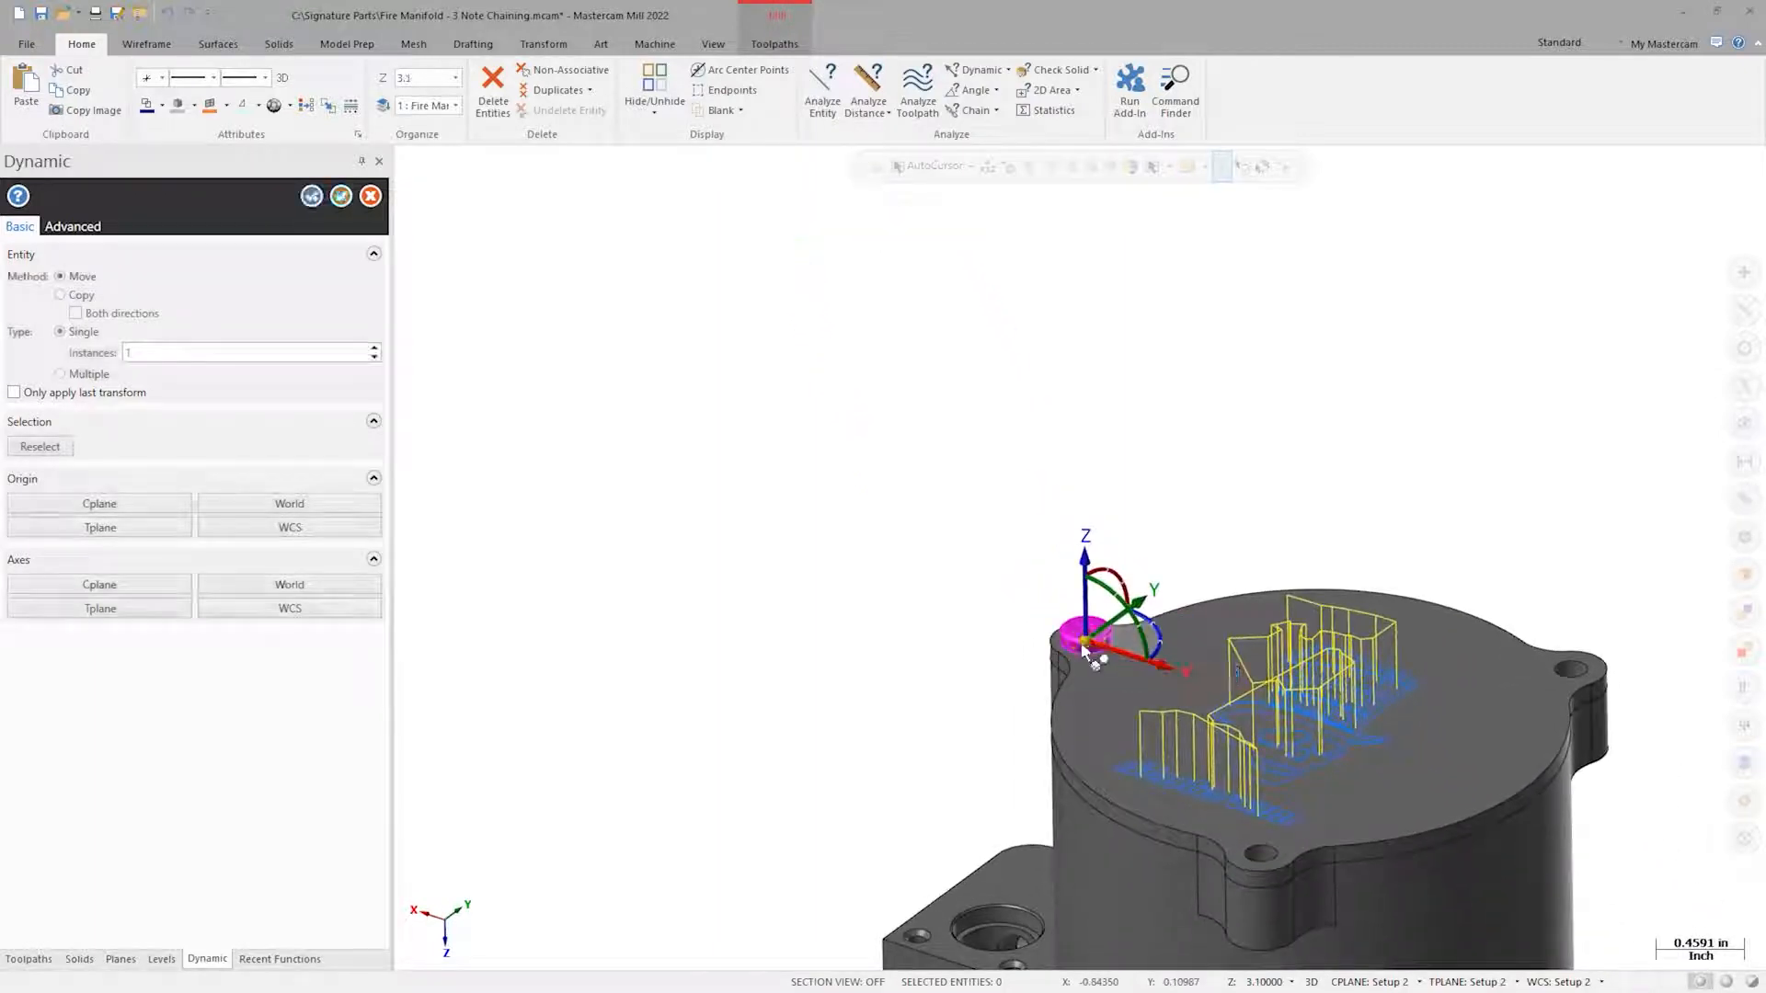
{"action": "left_click", "coordinate": [311, 197]}
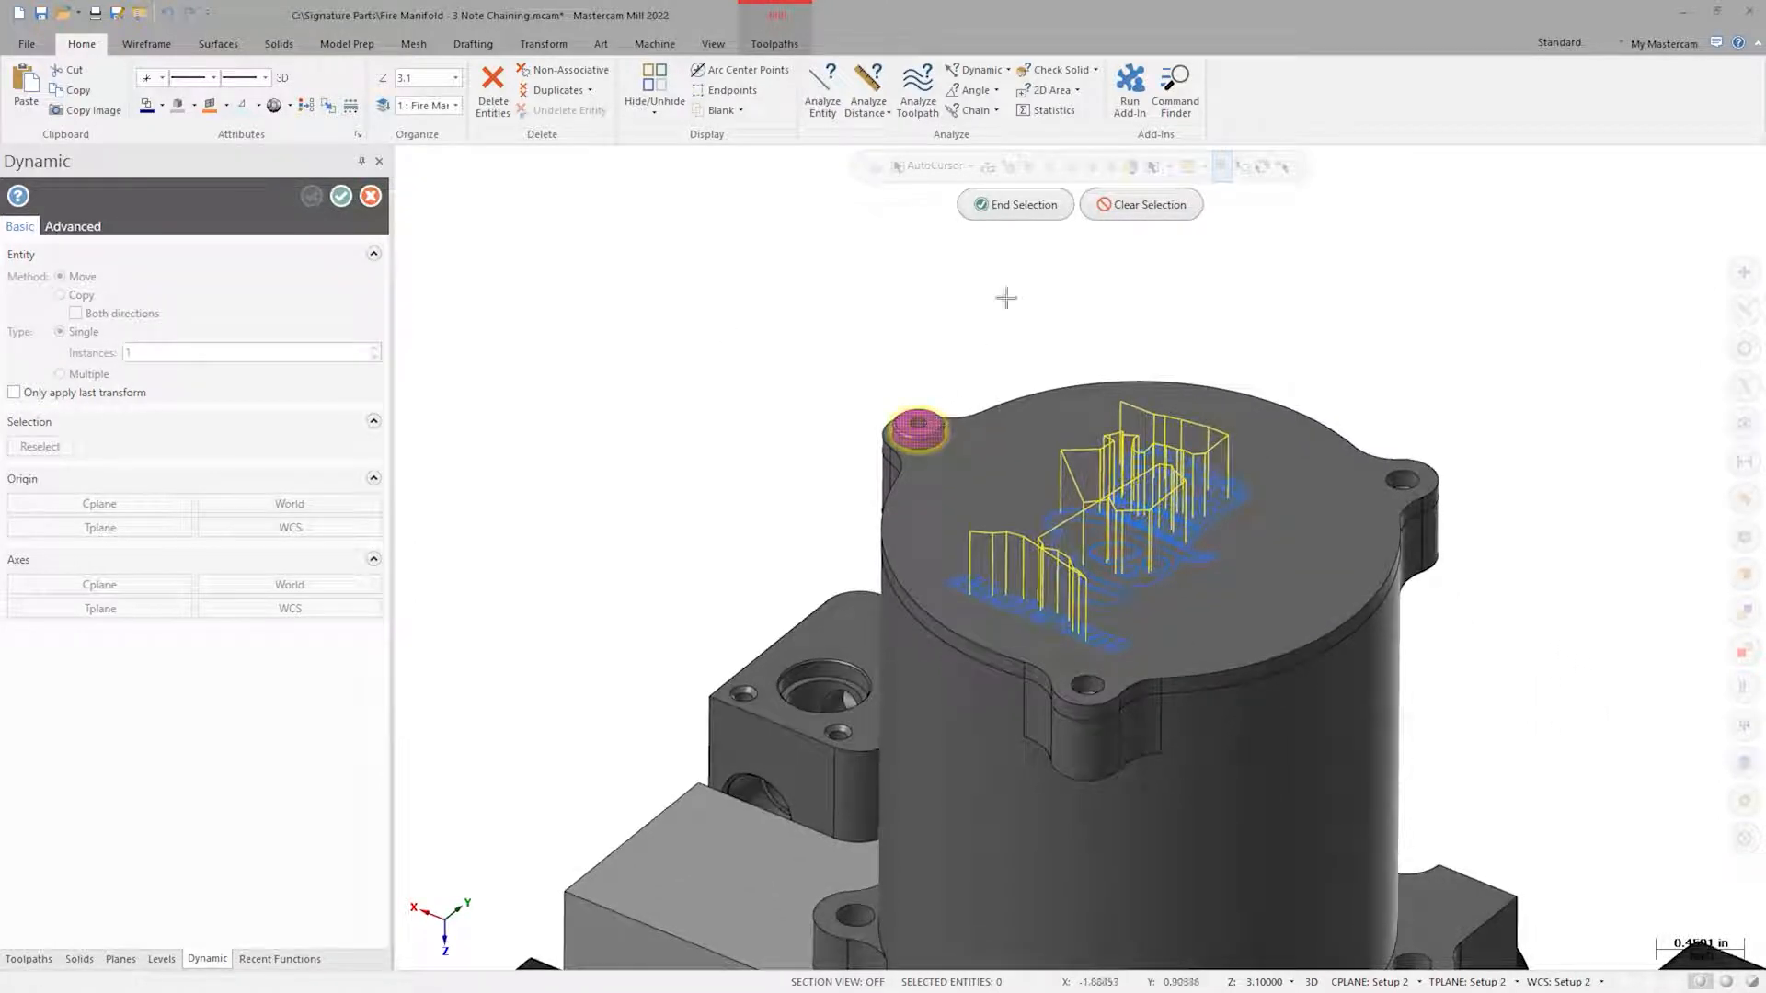
- Copy the seated bolt into the lid's other two holes, using 2D mode with Copy and Multiple, and finish the merge
{"action": "left_click", "coordinate": [1028, 202]}
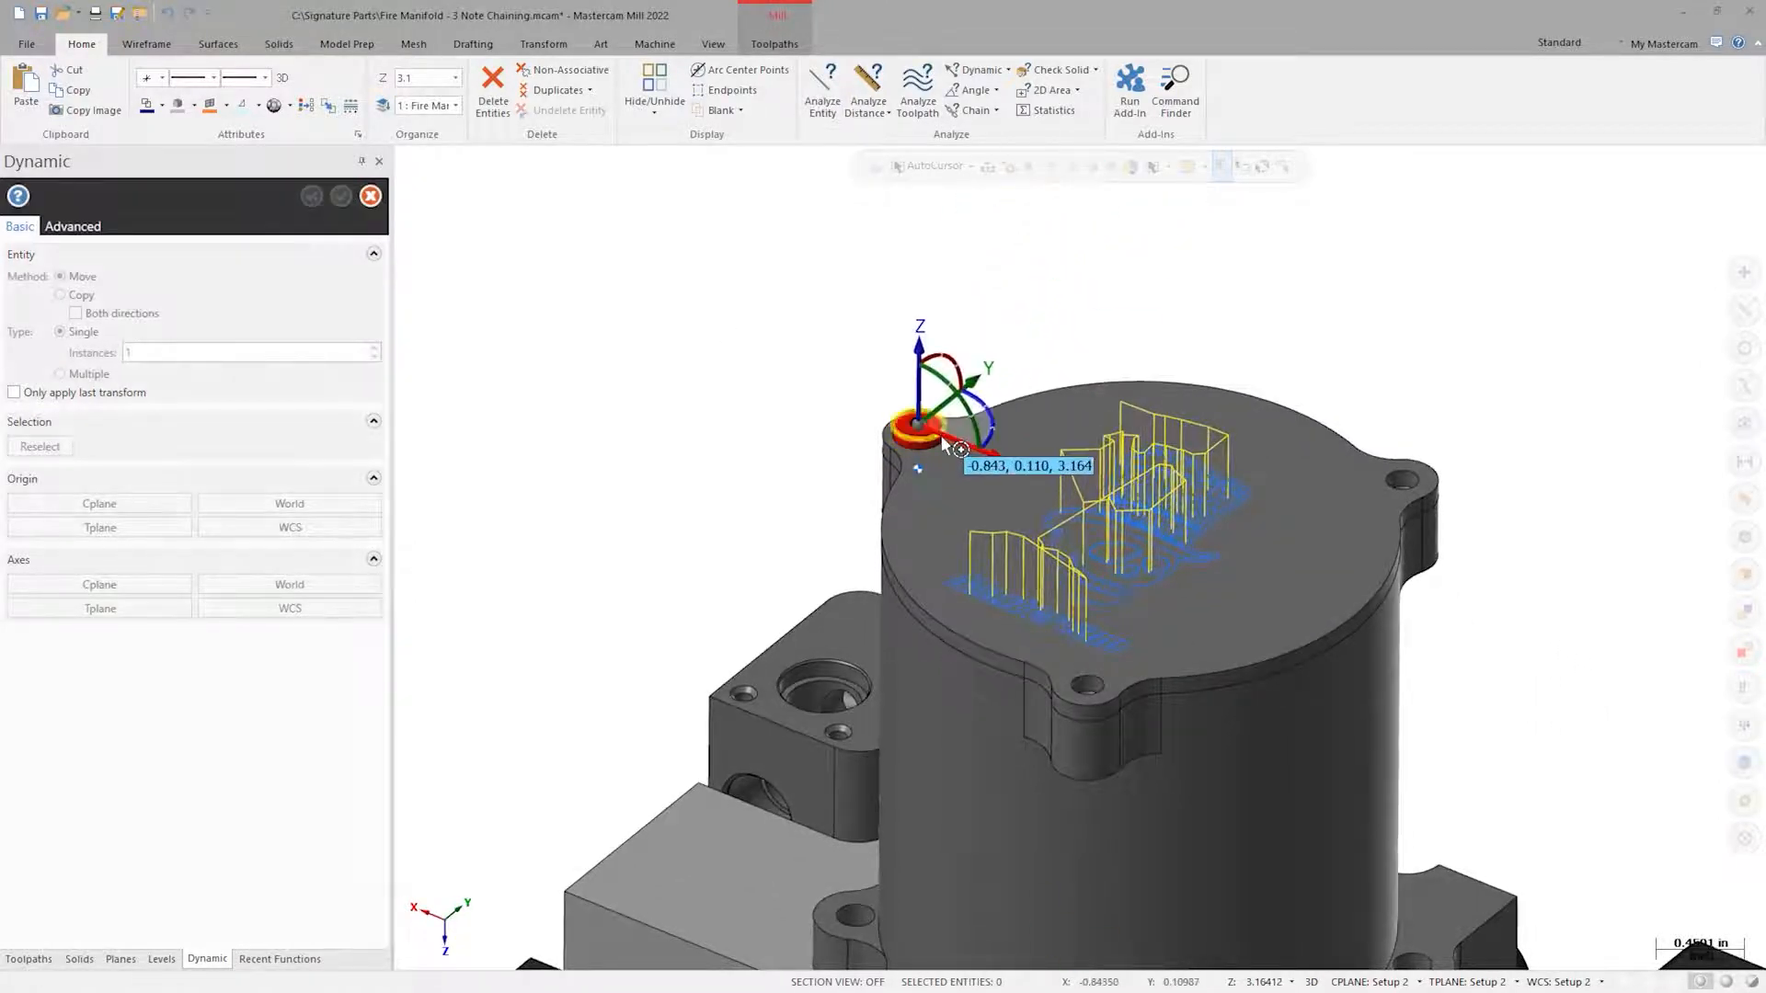
{"action": "left_click", "coordinate": [938, 452]}
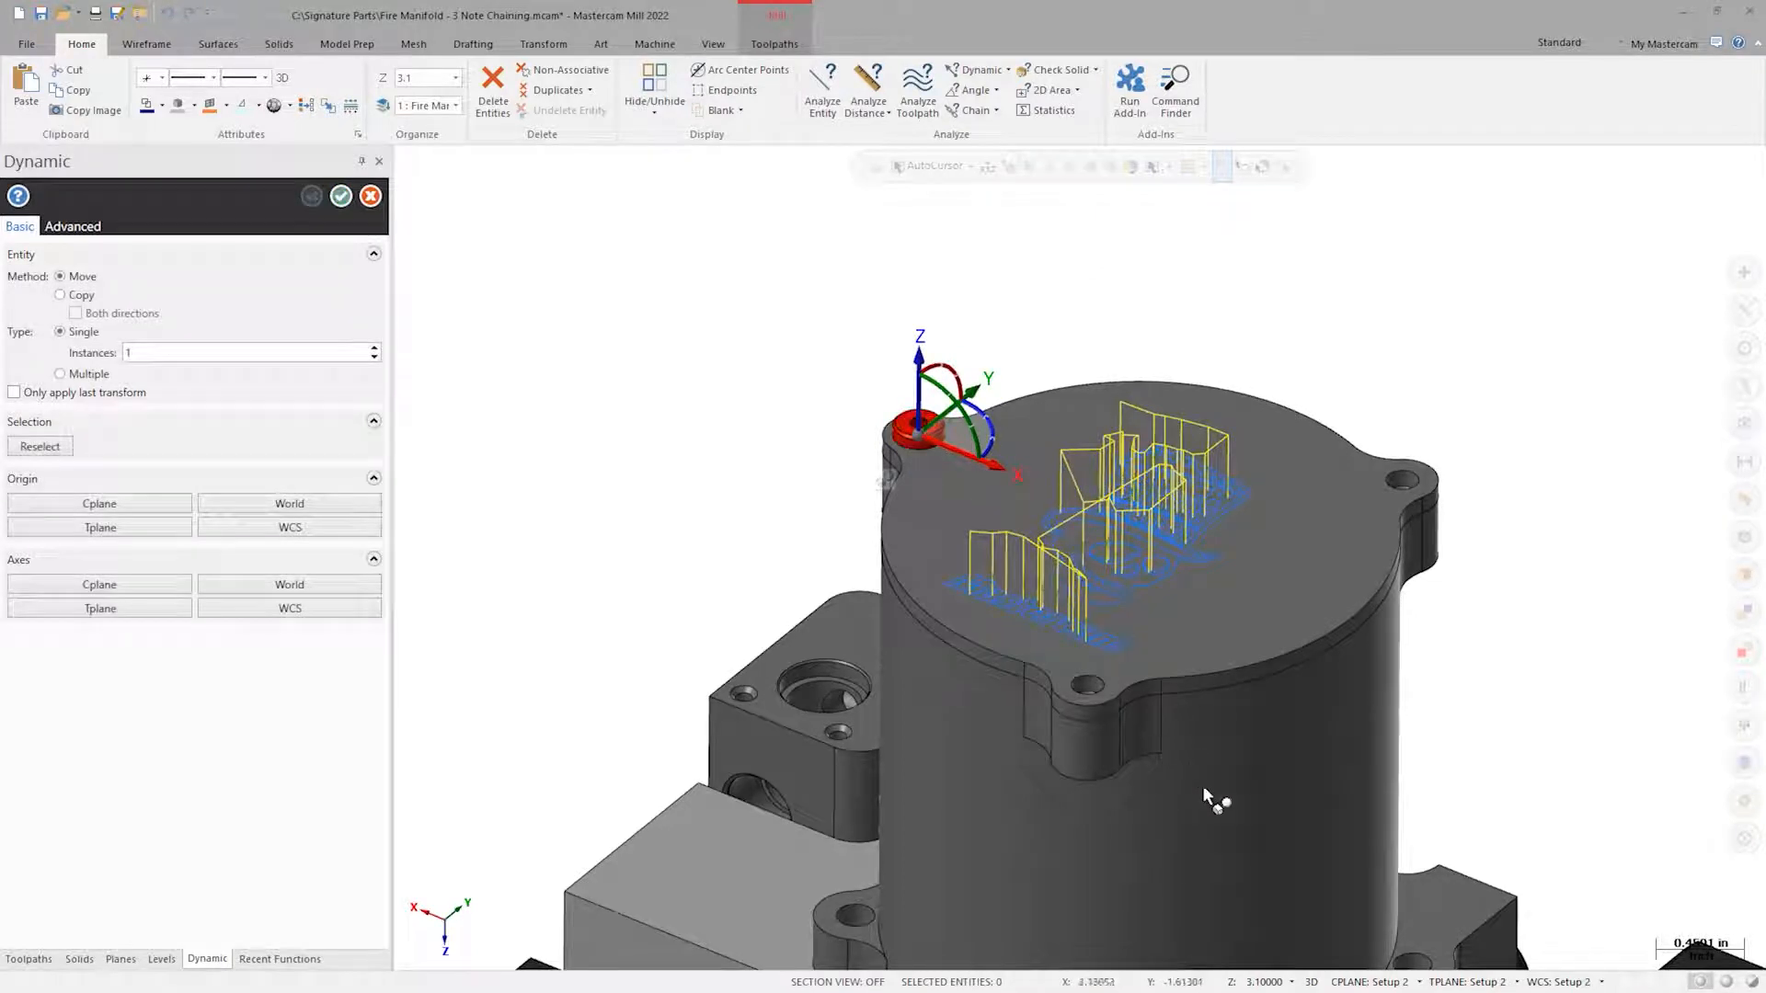
{"action": "left_click", "coordinate": [1310, 982]}
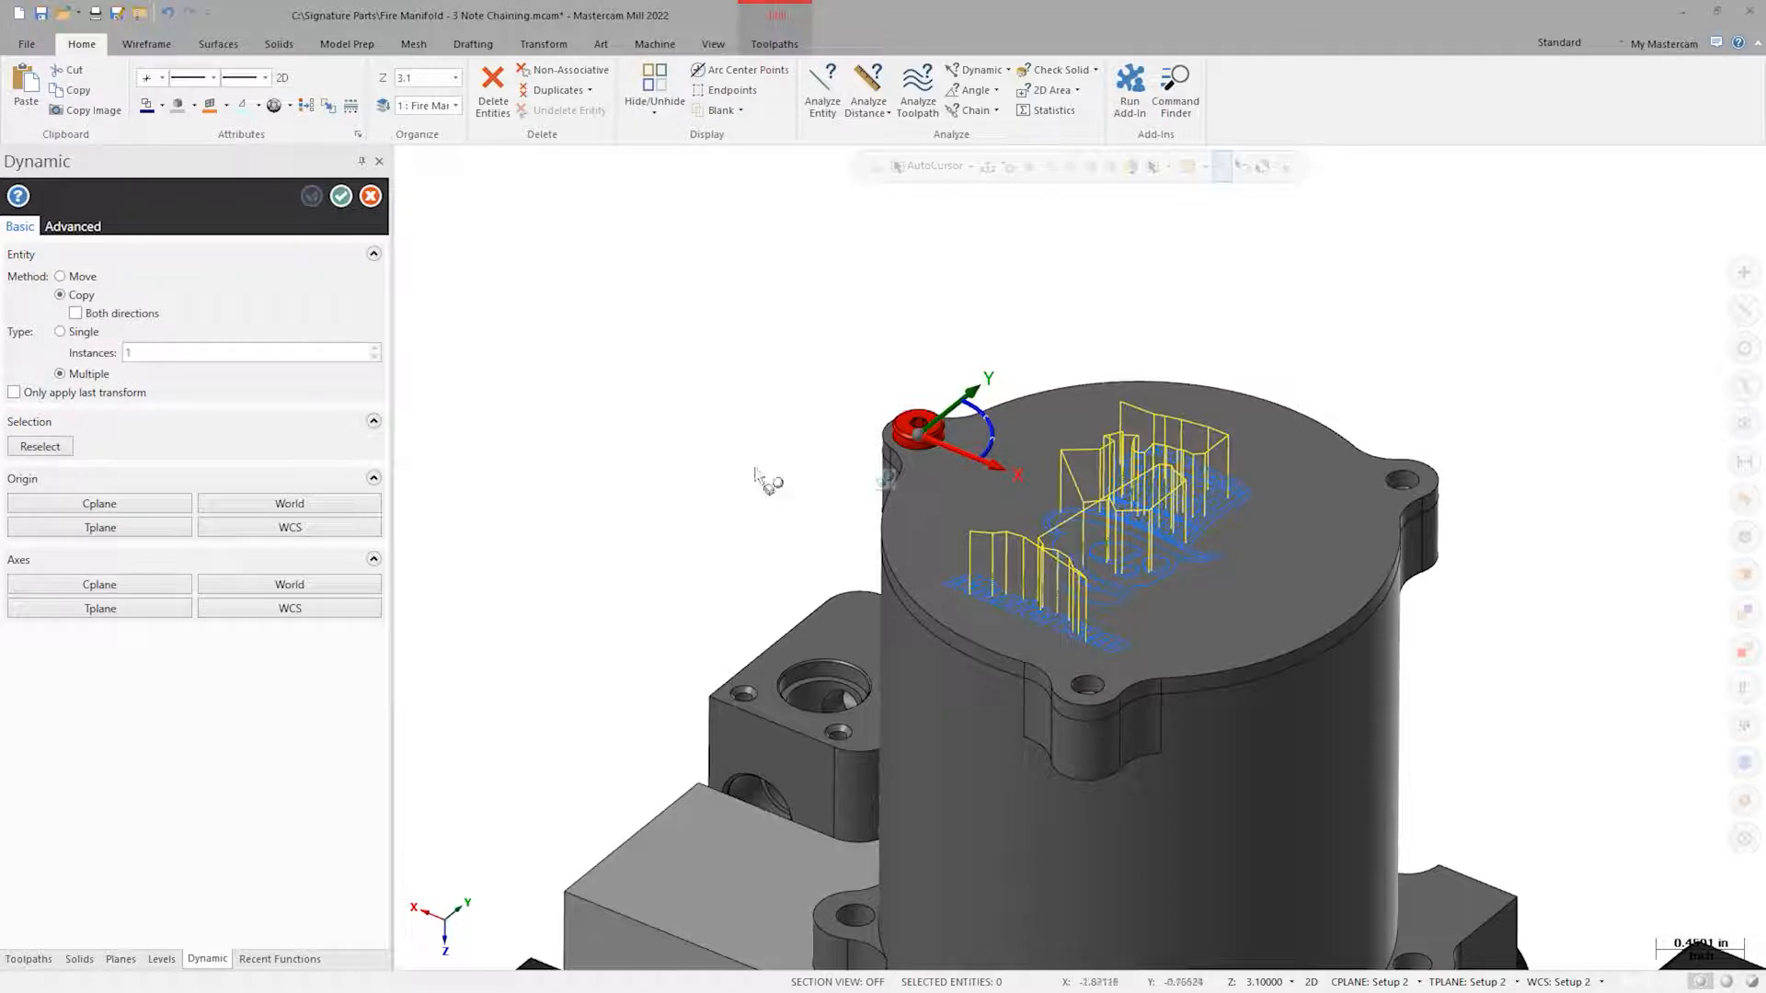
{"action": "left_click", "coordinate": [917, 429]}
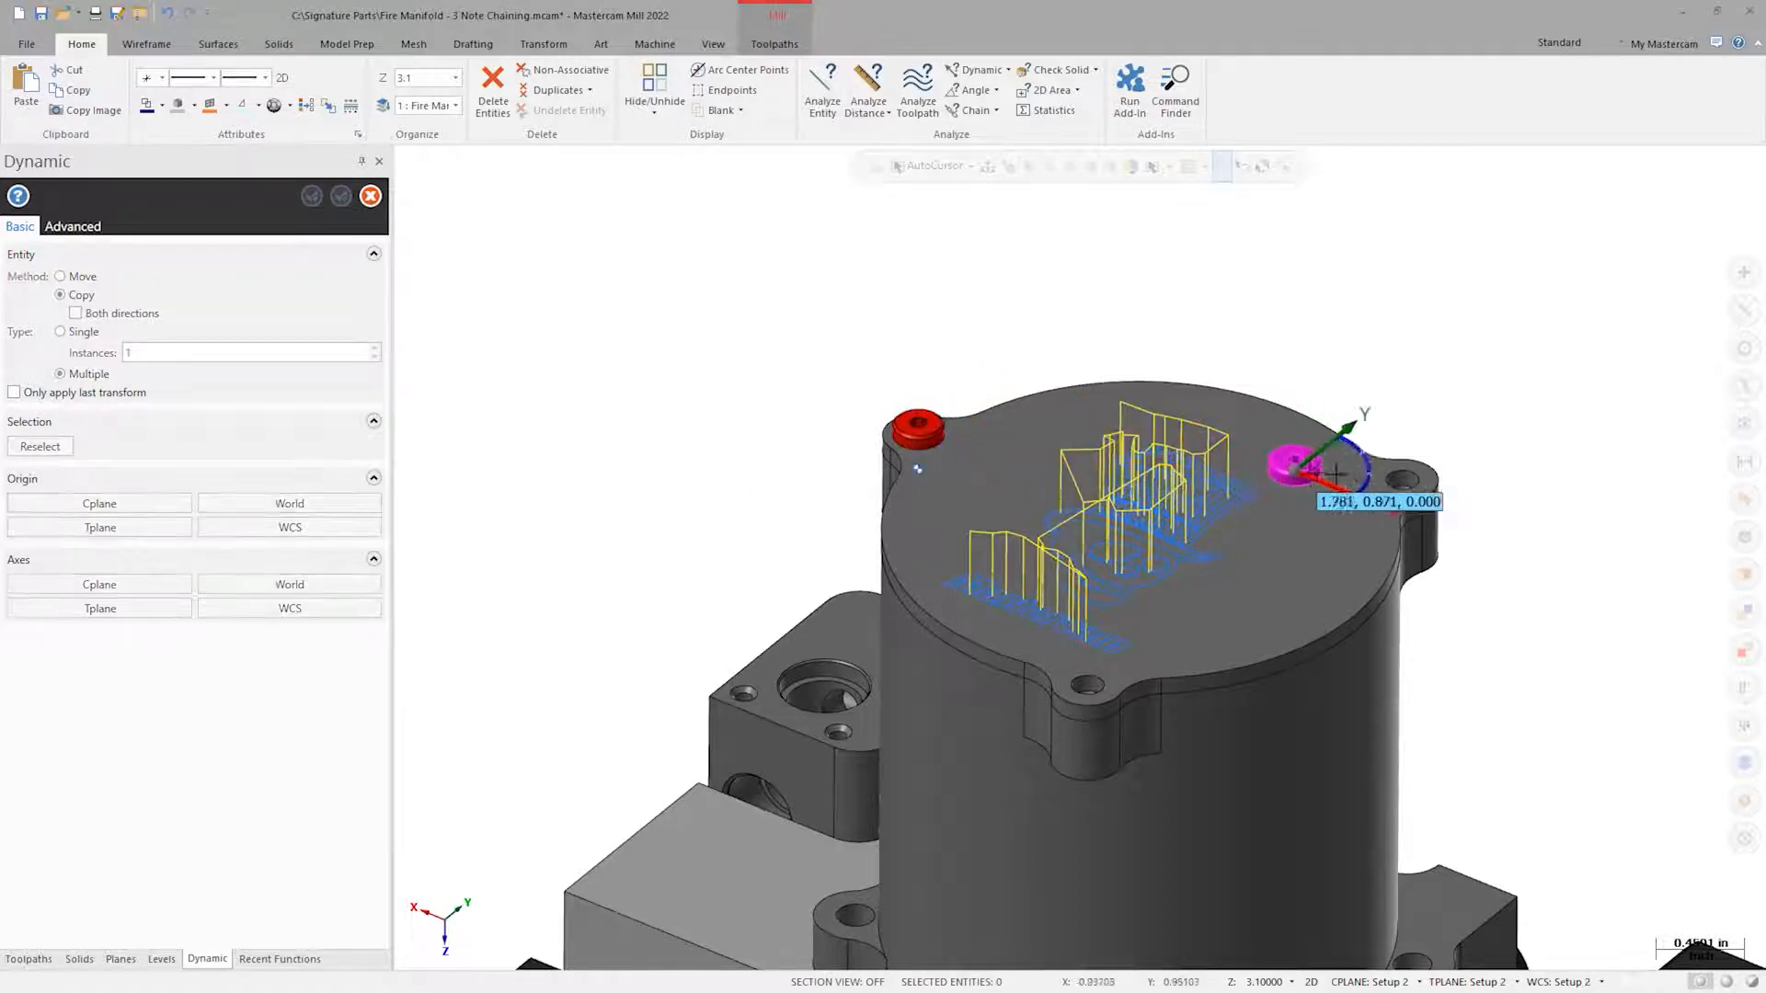
{"action": "left_click", "coordinate": [1088, 684]}
{"action": "left_click", "coordinate": [1088, 682]}
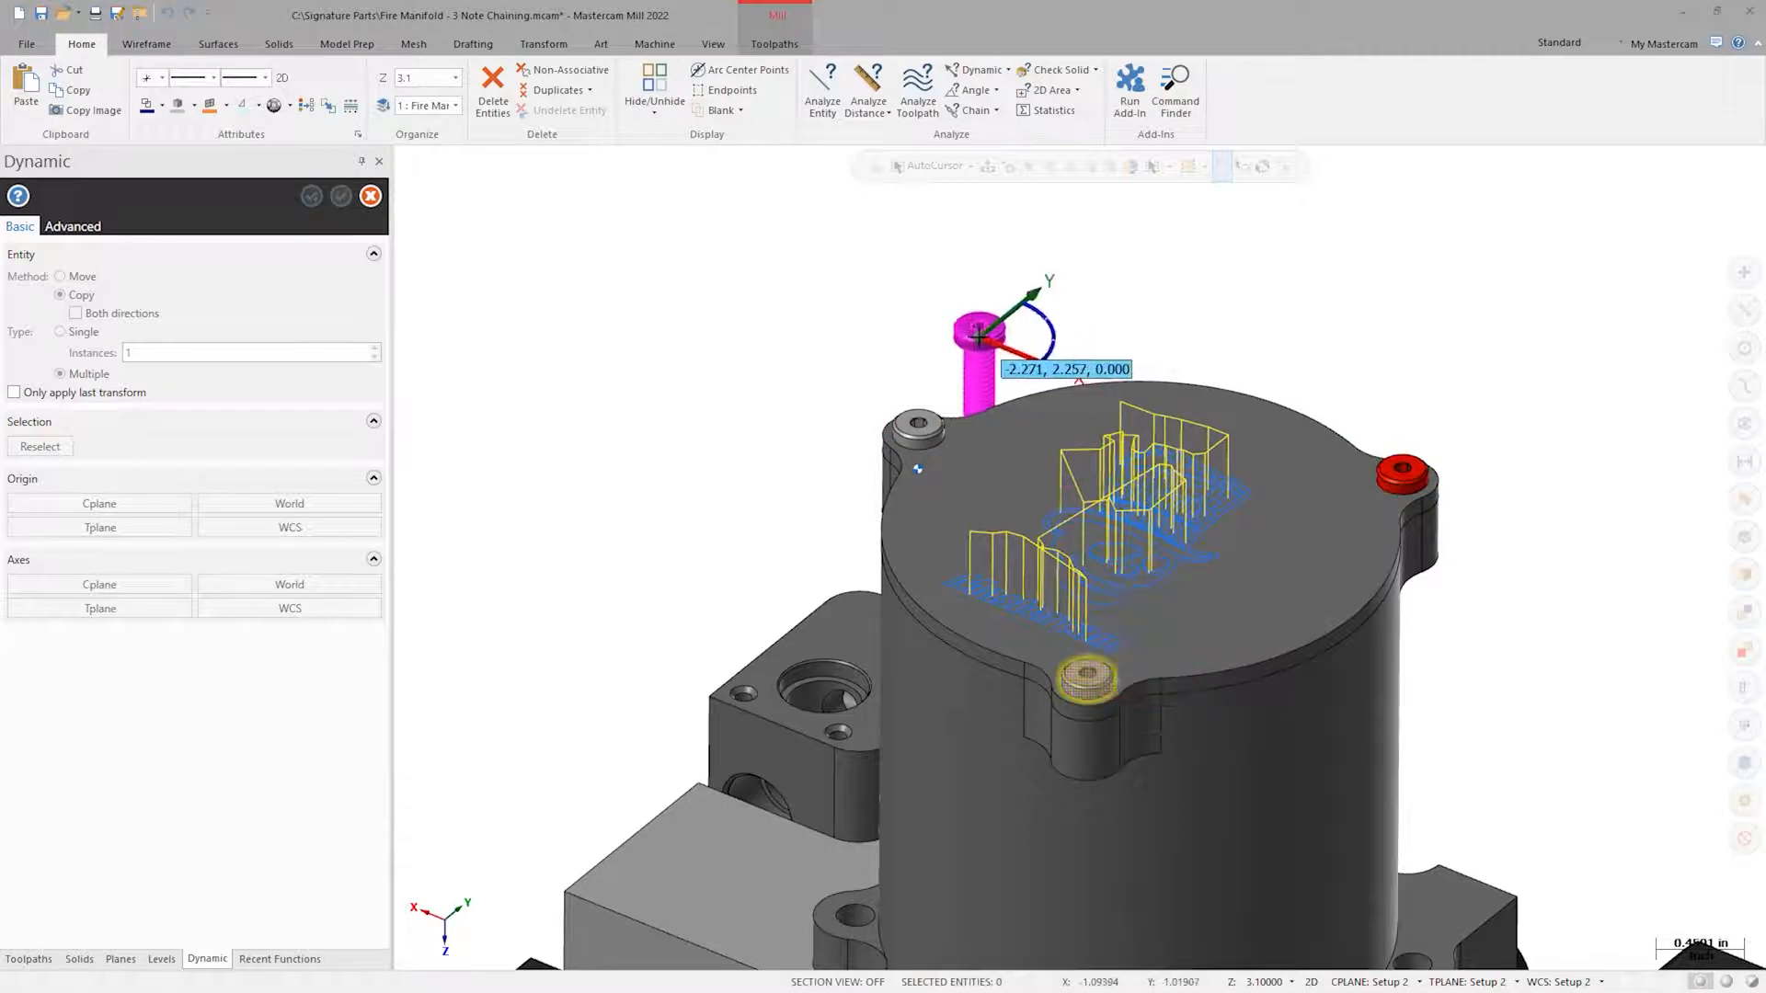
{"action": "key", "text": "Escape"}
{"action": "key", "text": "Return"}
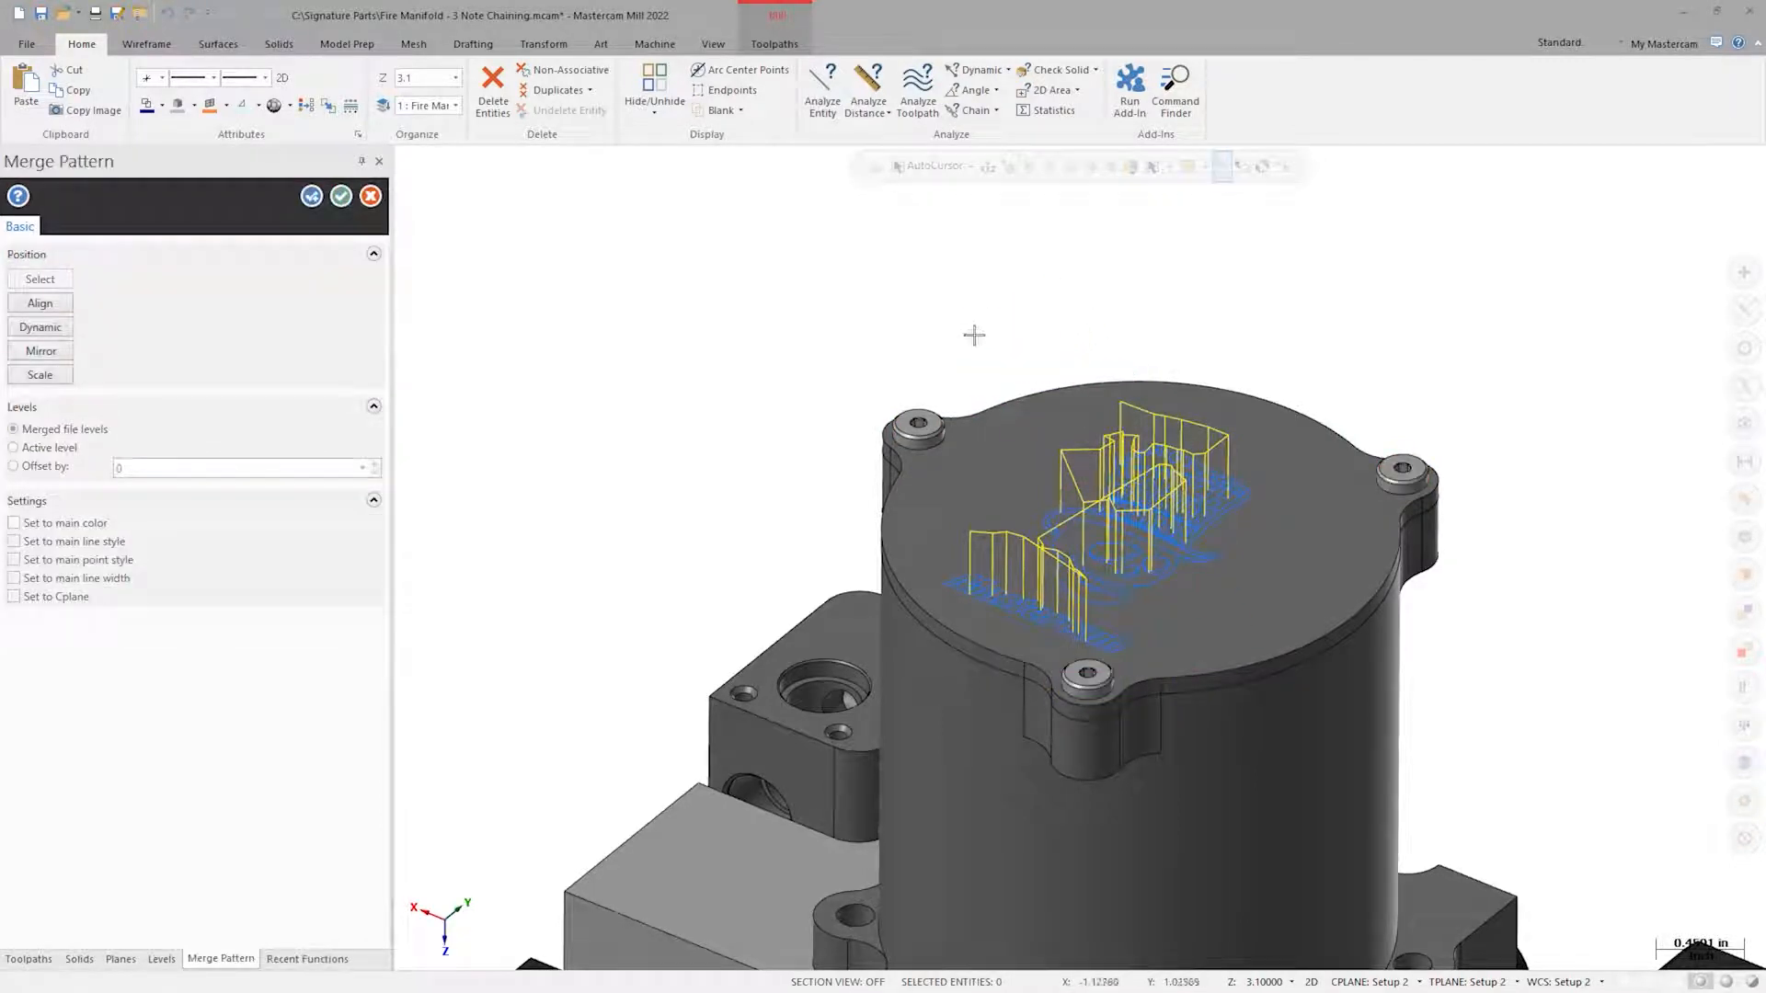
{"action": "left_click", "coordinate": [341, 199]}
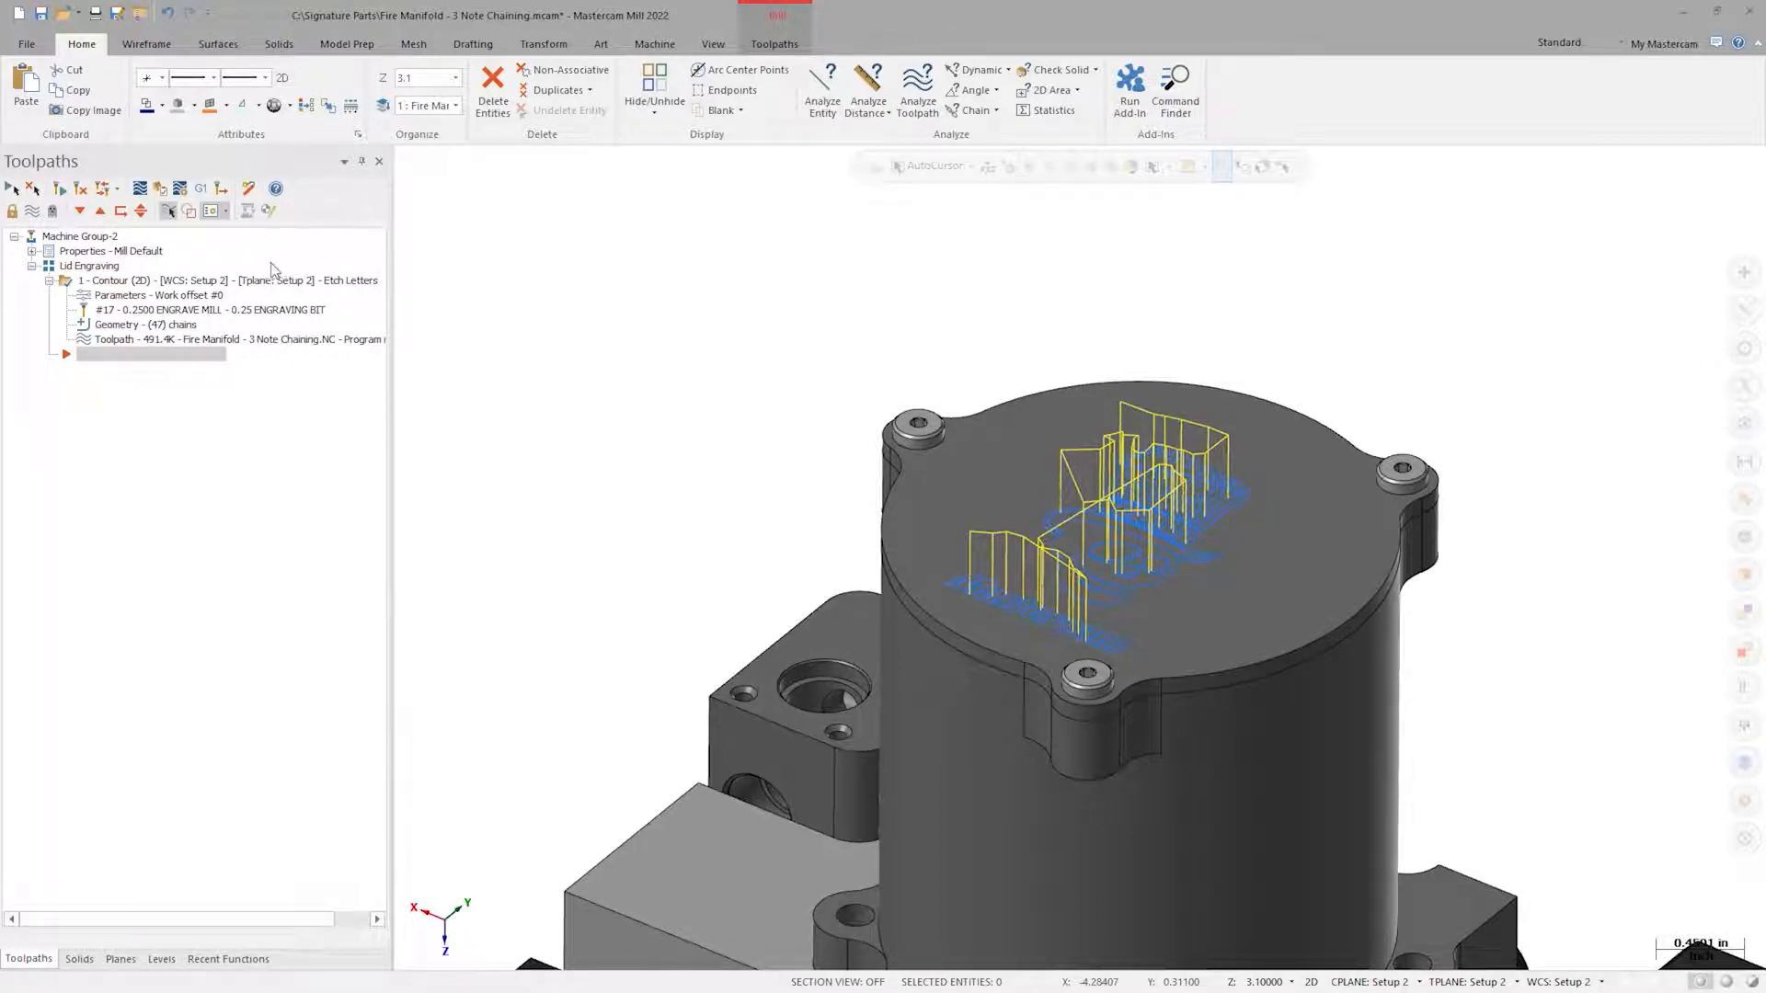
- Start a drafting note reading "Manifold Rev A" in the OLF SimpleSansCJK OC font
{"action": "left_click", "coordinate": [244, 282]}
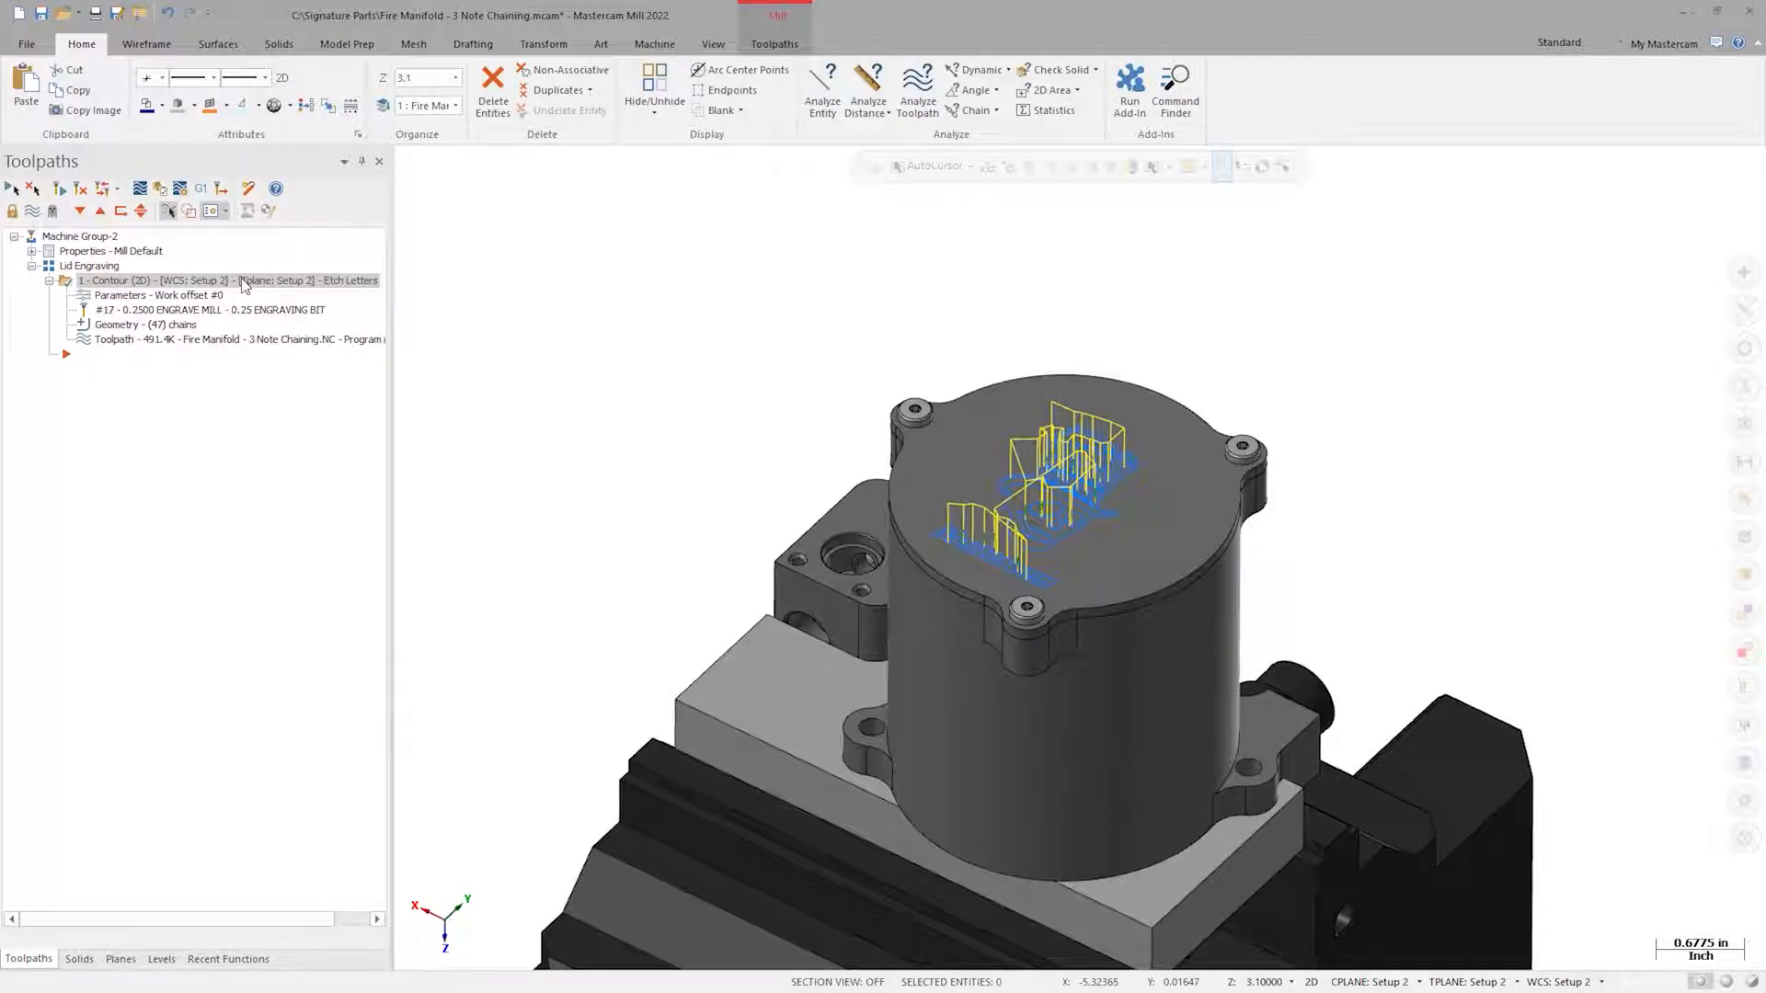
{"action": "left_click", "coordinate": [473, 43]}
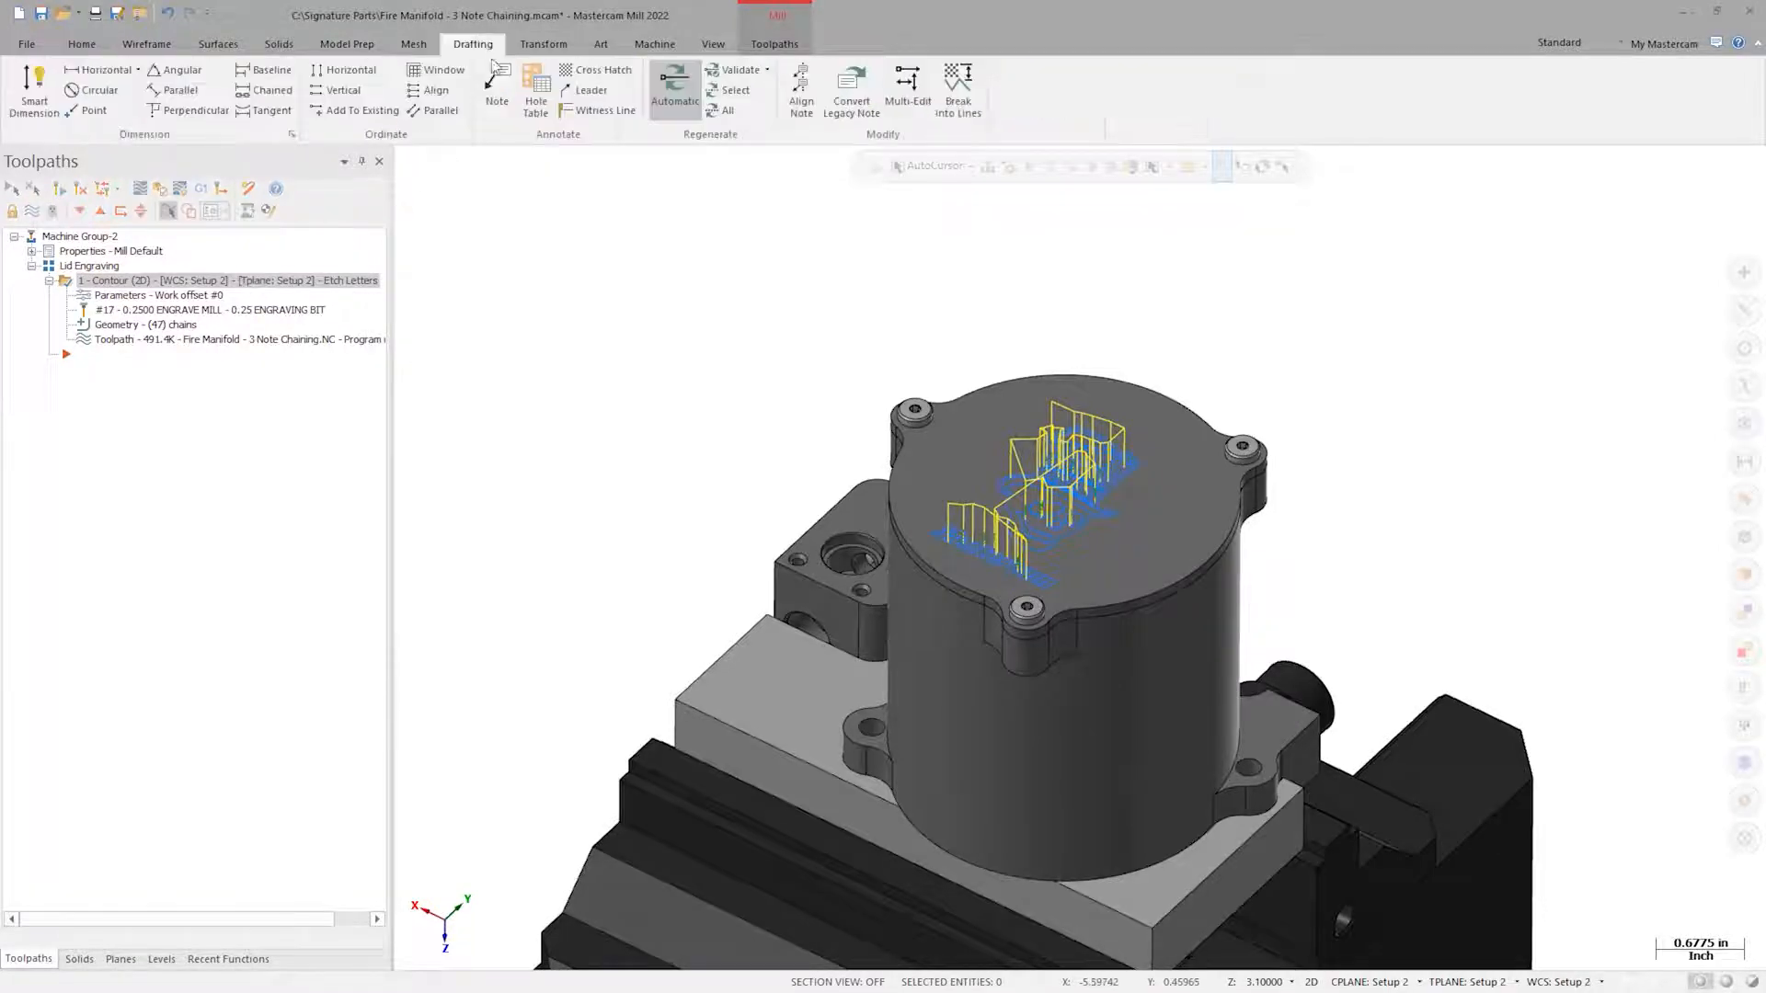
{"action": "left_click", "coordinate": [501, 83]}
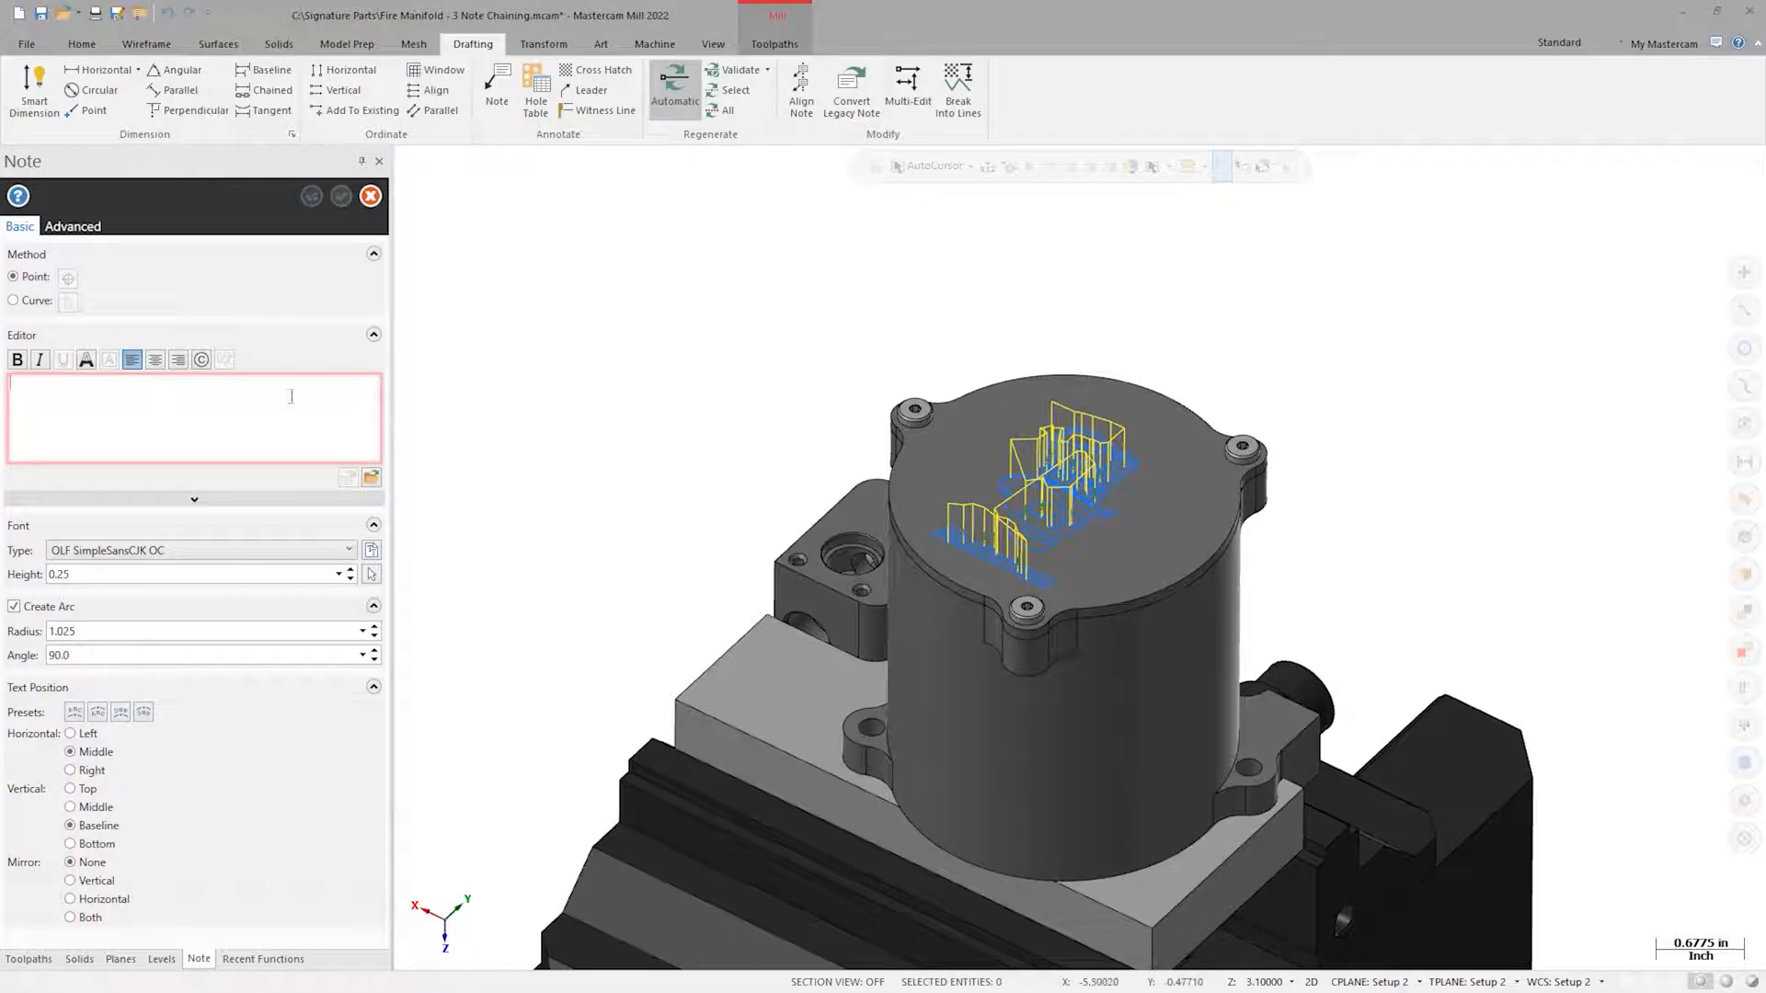
{"action": "type", "text": "Manifold Rev A"}
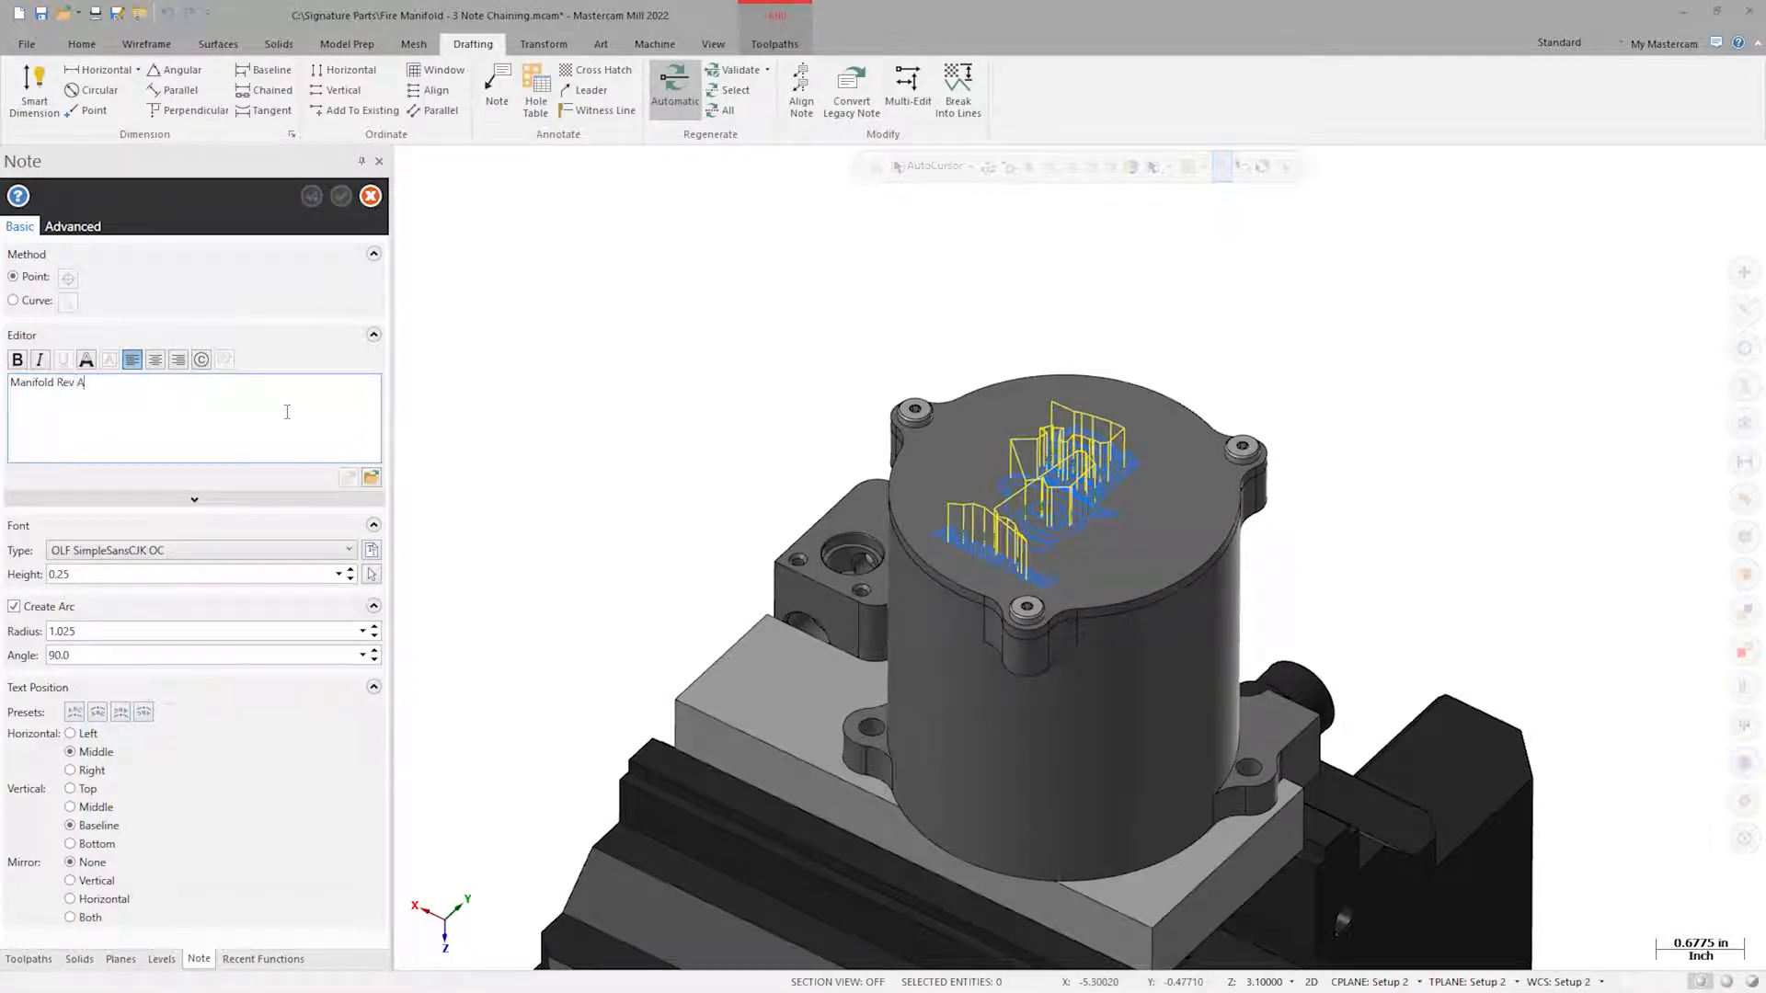
{"action": "left_click", "coordinate": [286, 551]}
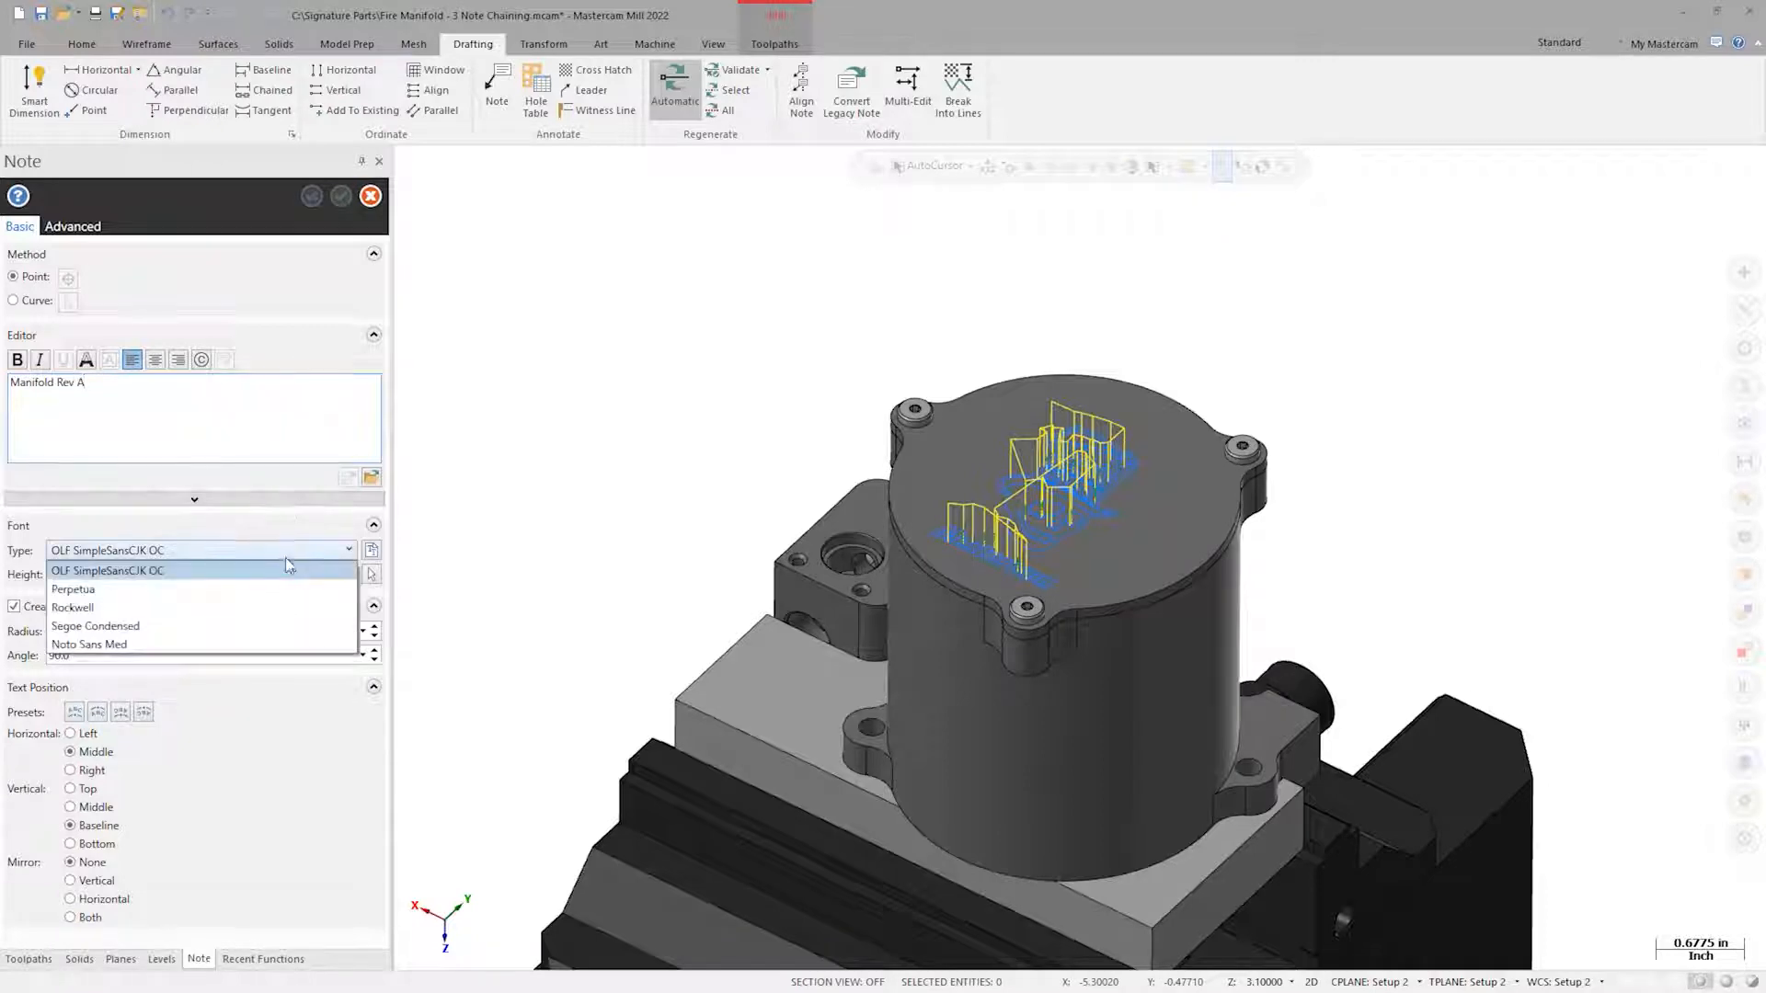
{"action": "left_click", "coordinate": [286, 571]}
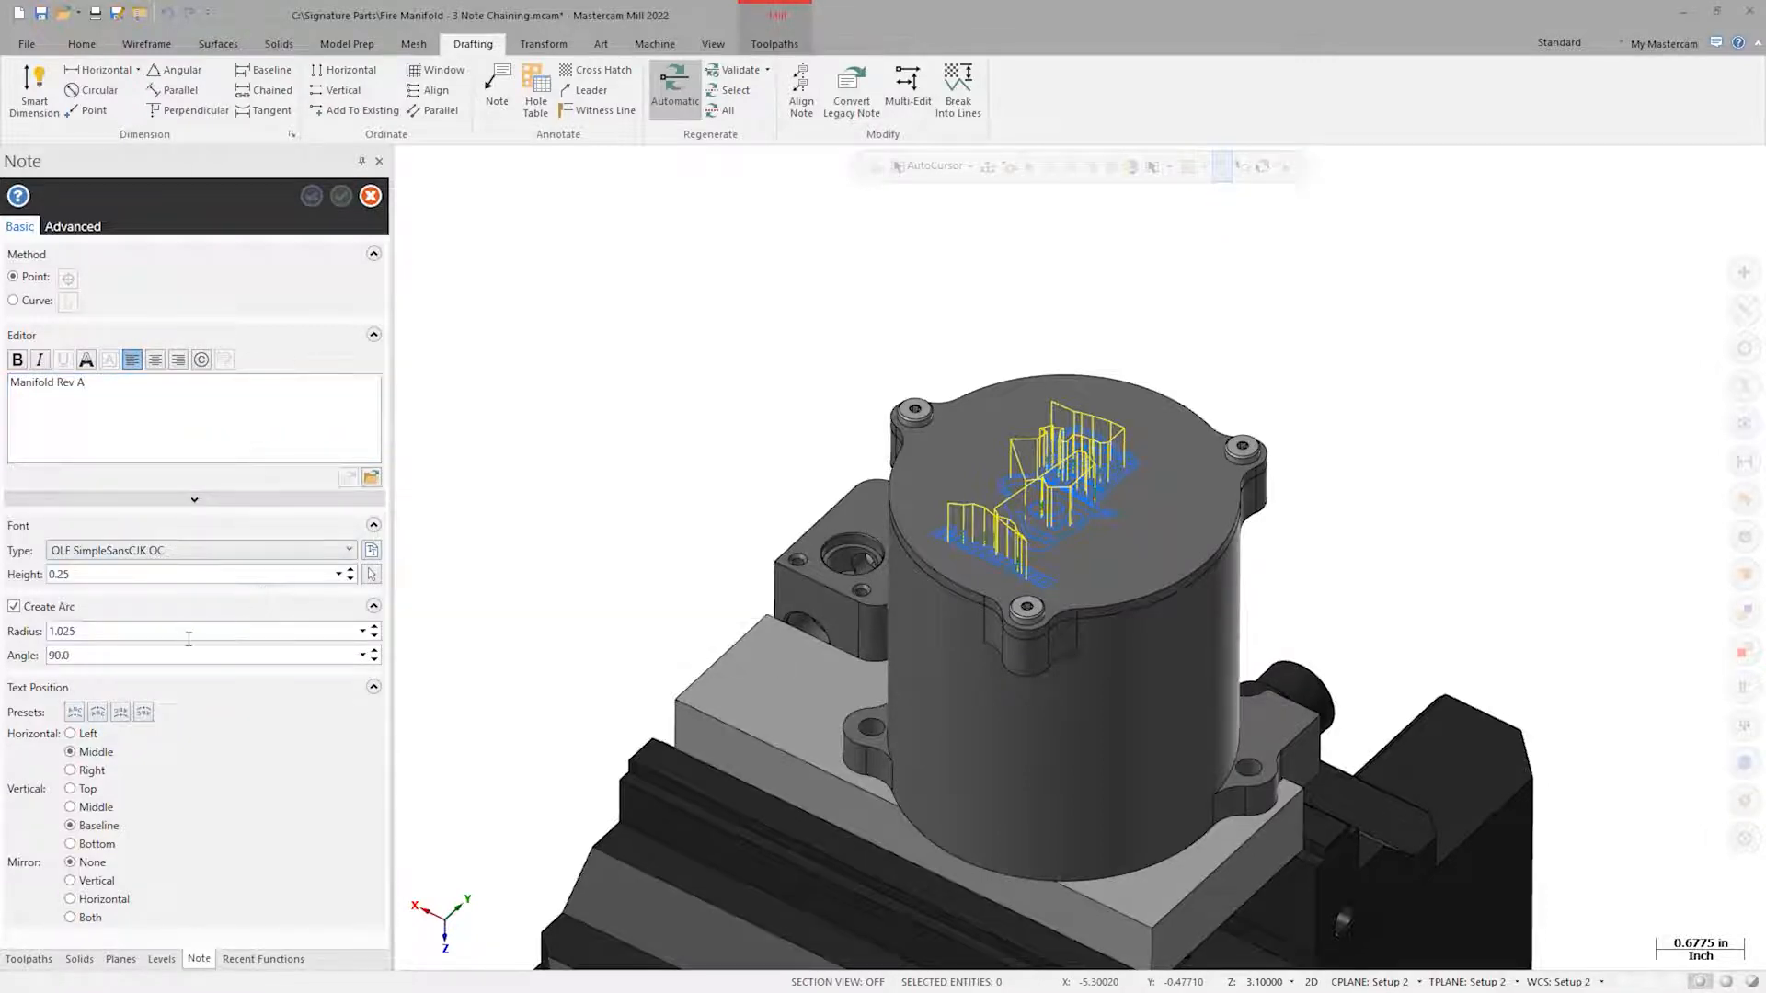
- Set the note's arc radius to 1.125 and vertical position to Middle, and place it around the lid's center
{"action": "left_click_drag", "start_coordinate": [90, 633], "coordinate": [22, 637]}
{"action": "left_click", "coordinate": [100, 808]}
{"action": "left_click", "coordinate": [901, 526]}
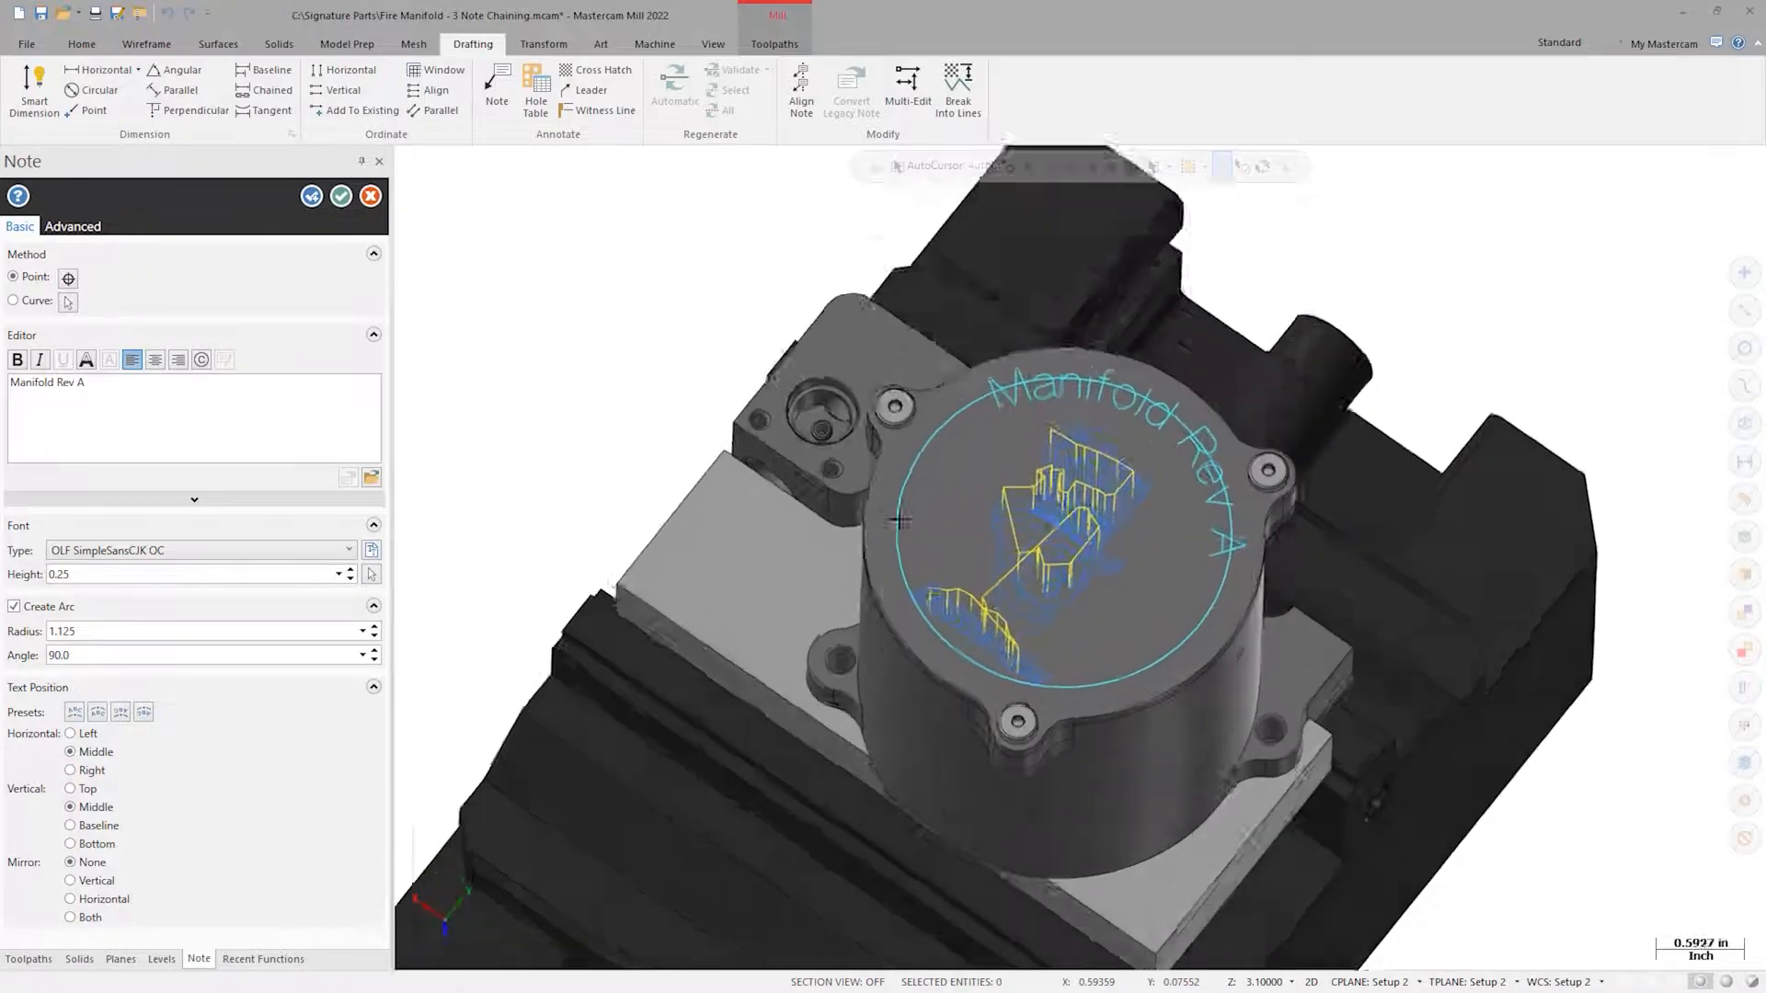
{"action": "left_click", "coordinate": [200, 631]}
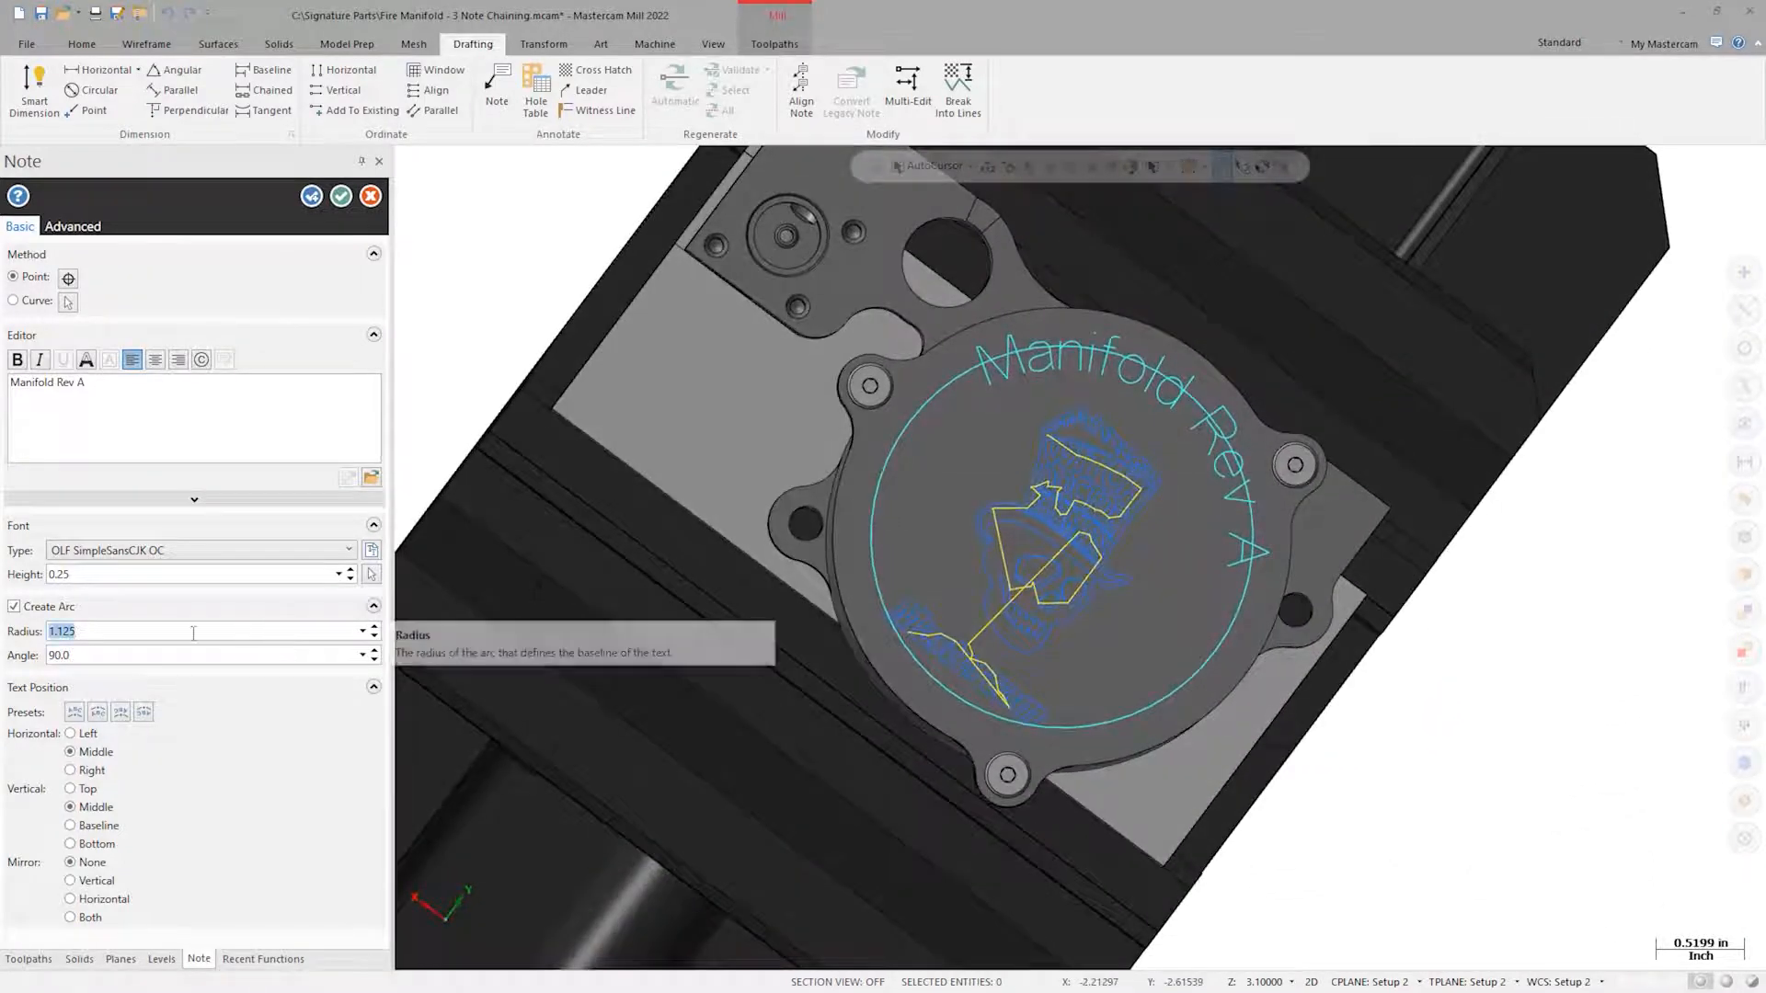
{"action": "left_click", "coordinate": [341, 197]}
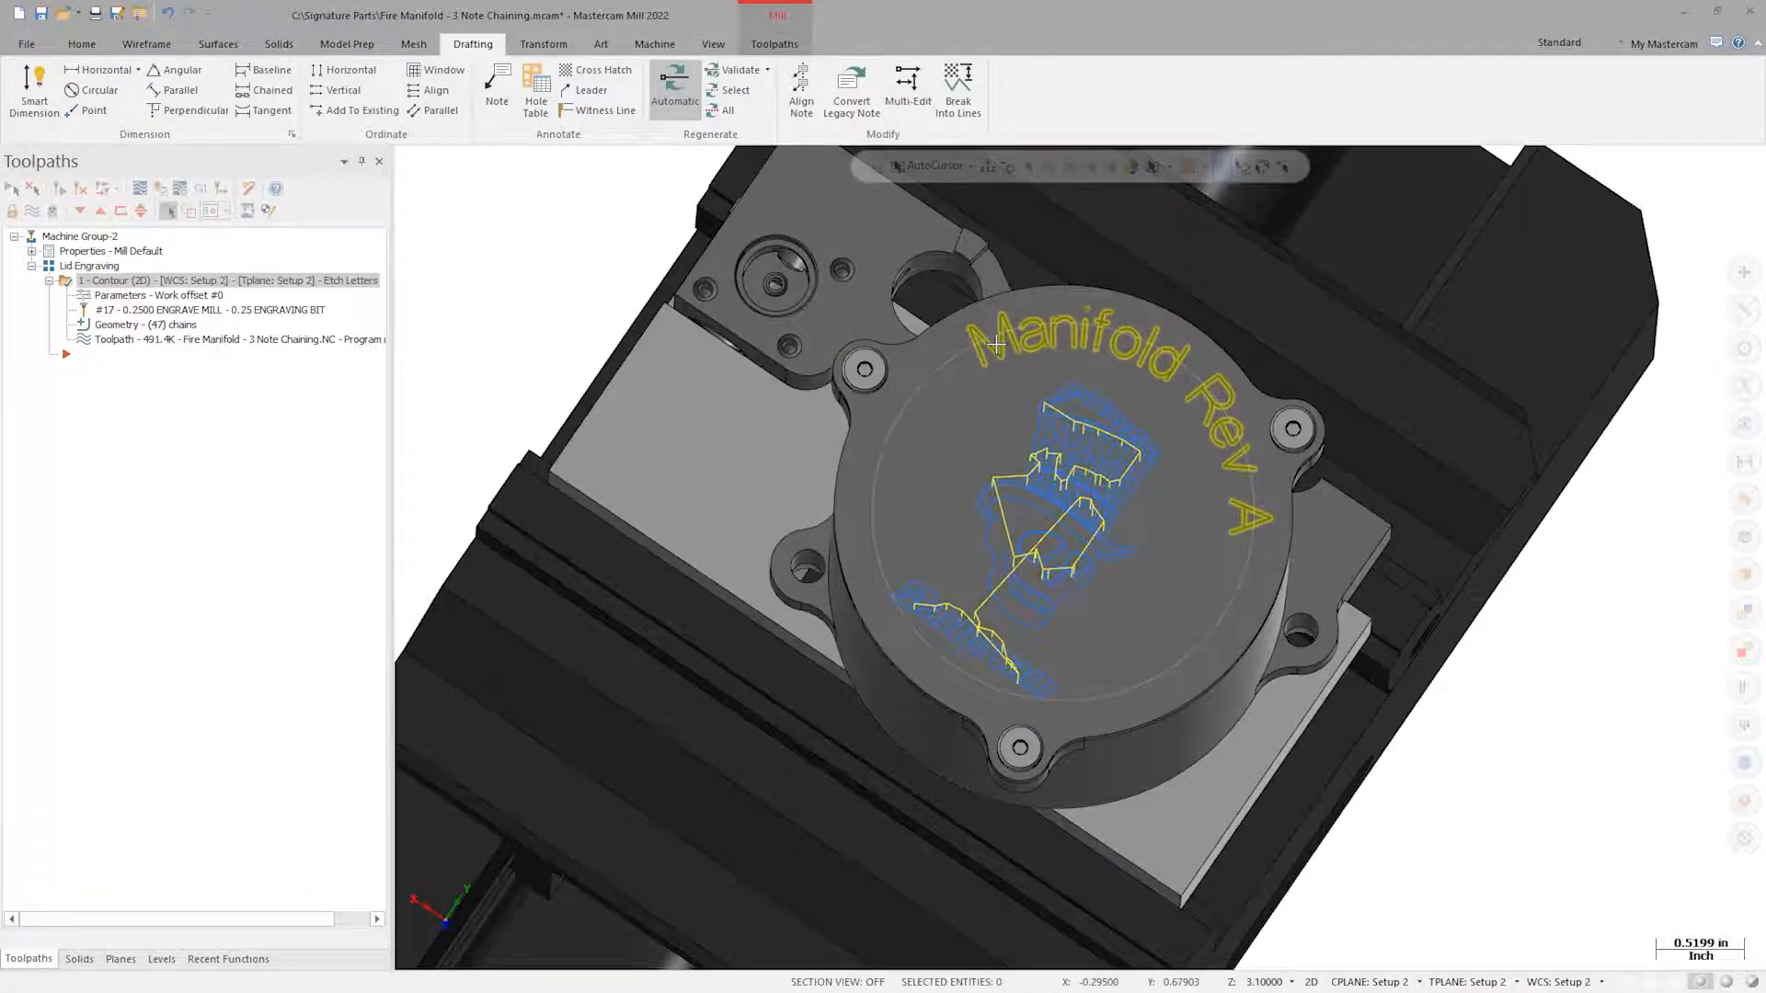
- Add the "Manifold Rev A" note as a wireframe chain to the Etch Letters contour toolpath's geometry and regenerate the toolpath
{"action": "left_click", "coordinate": [107, 324]}
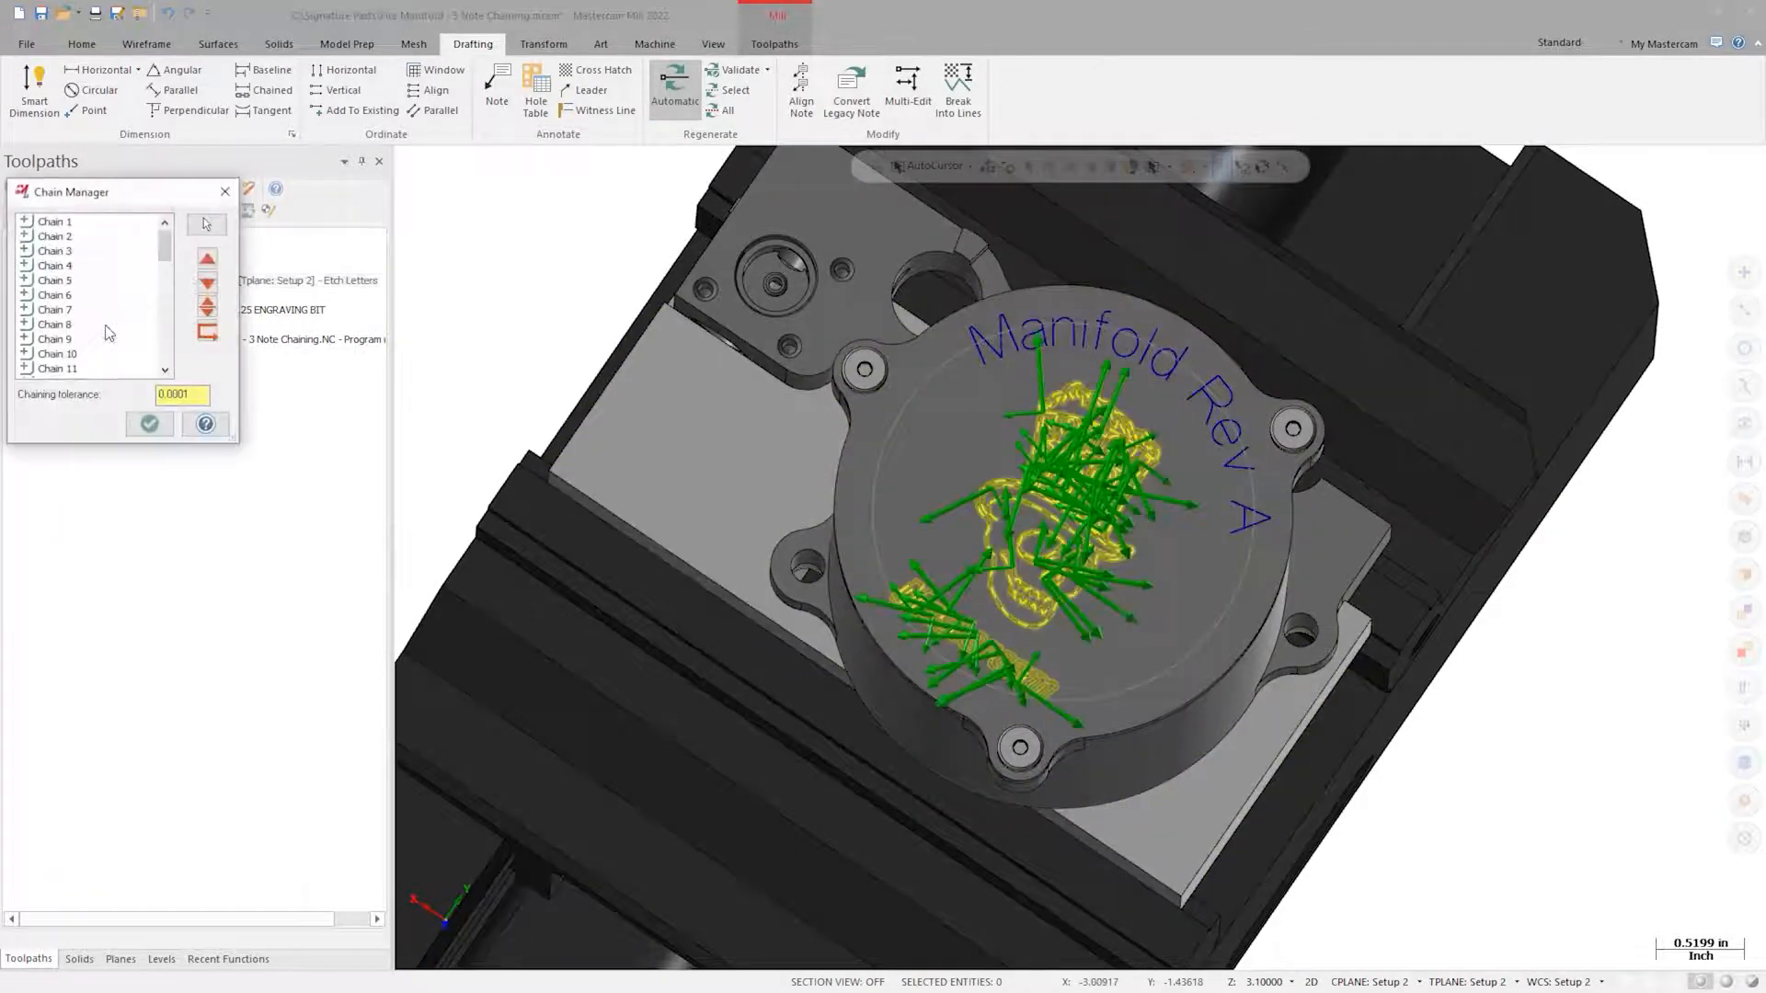
{"action": "right_click", "coordinate": [145, 309]}
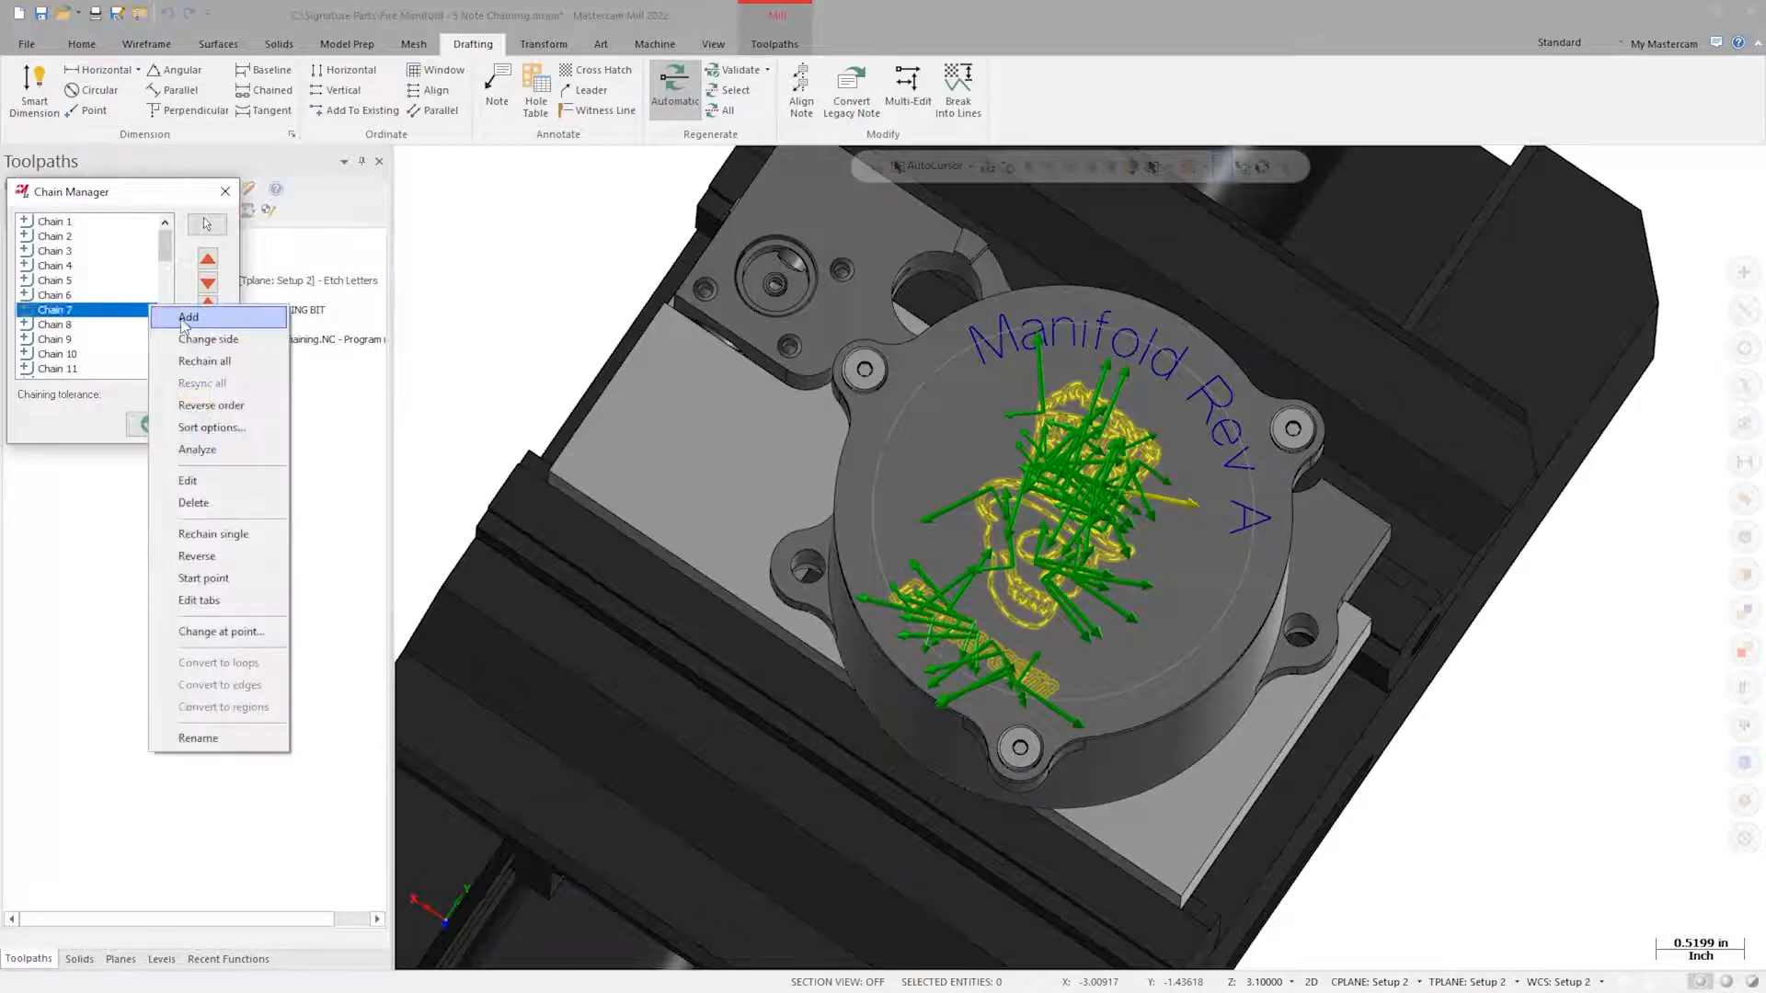
{"action": "left_click", "coordinate": [188, 317]}
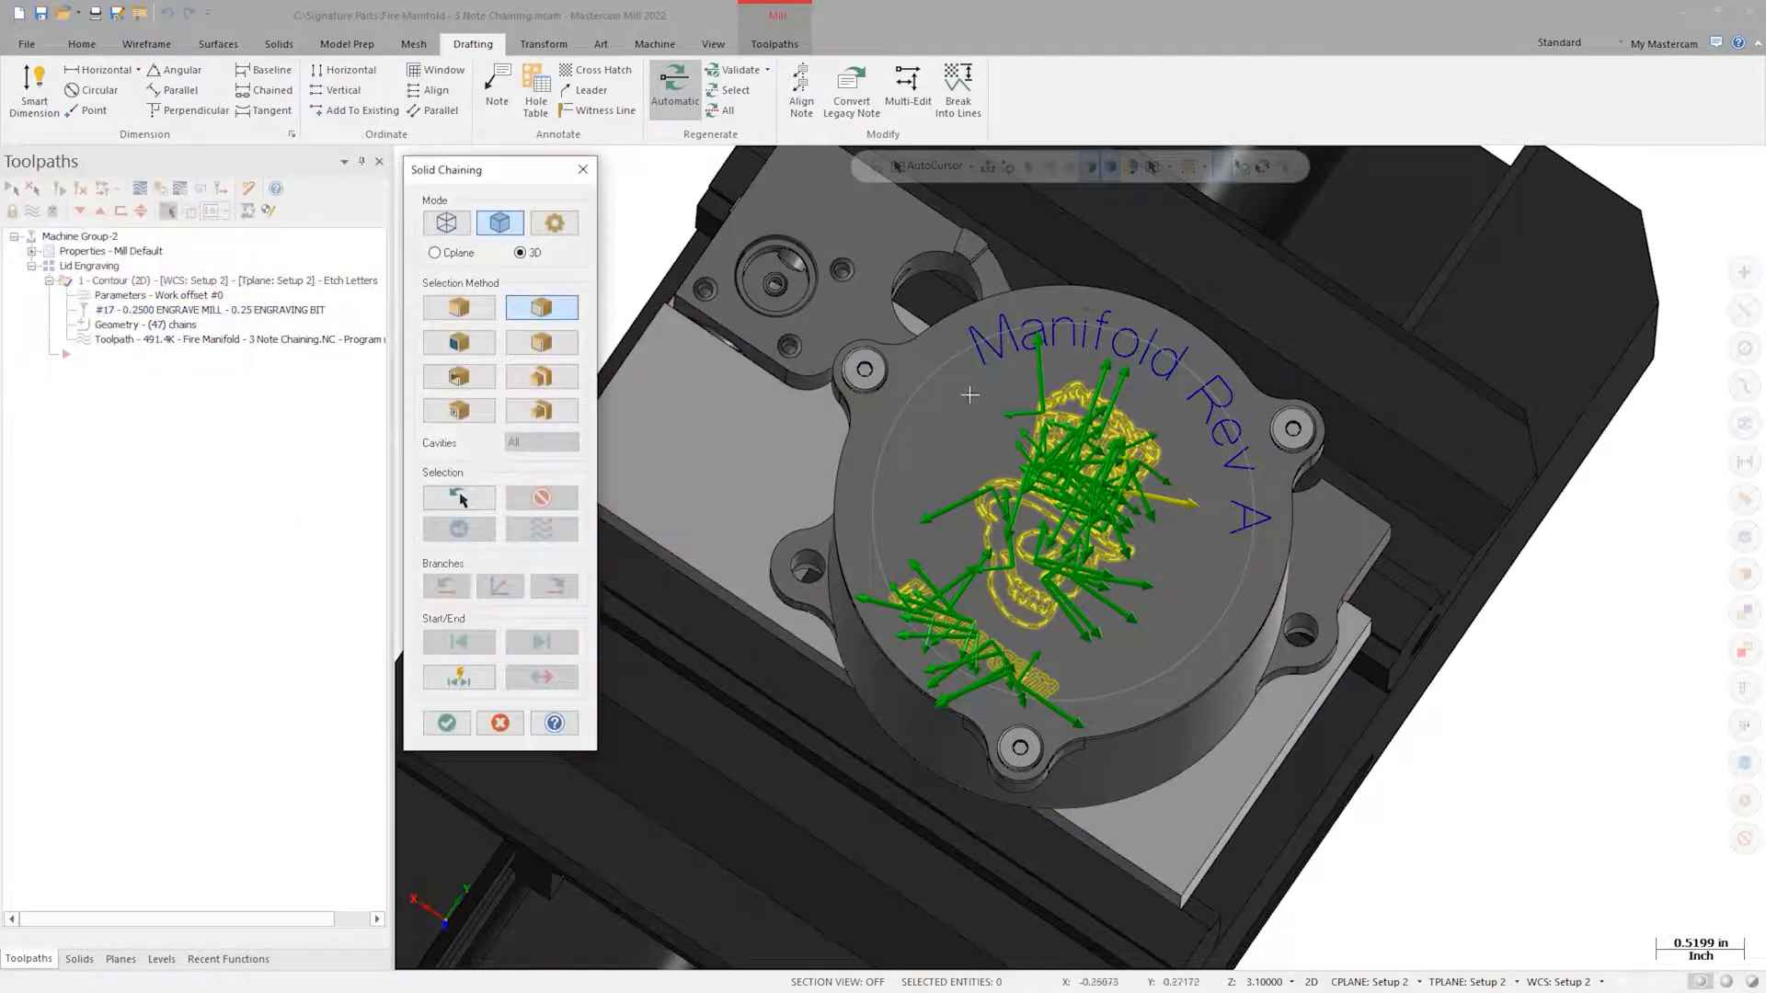
{"action": "scroll", "coordinate": [967, 398], "scroll_direction": "up", "scroll_amount": 5}
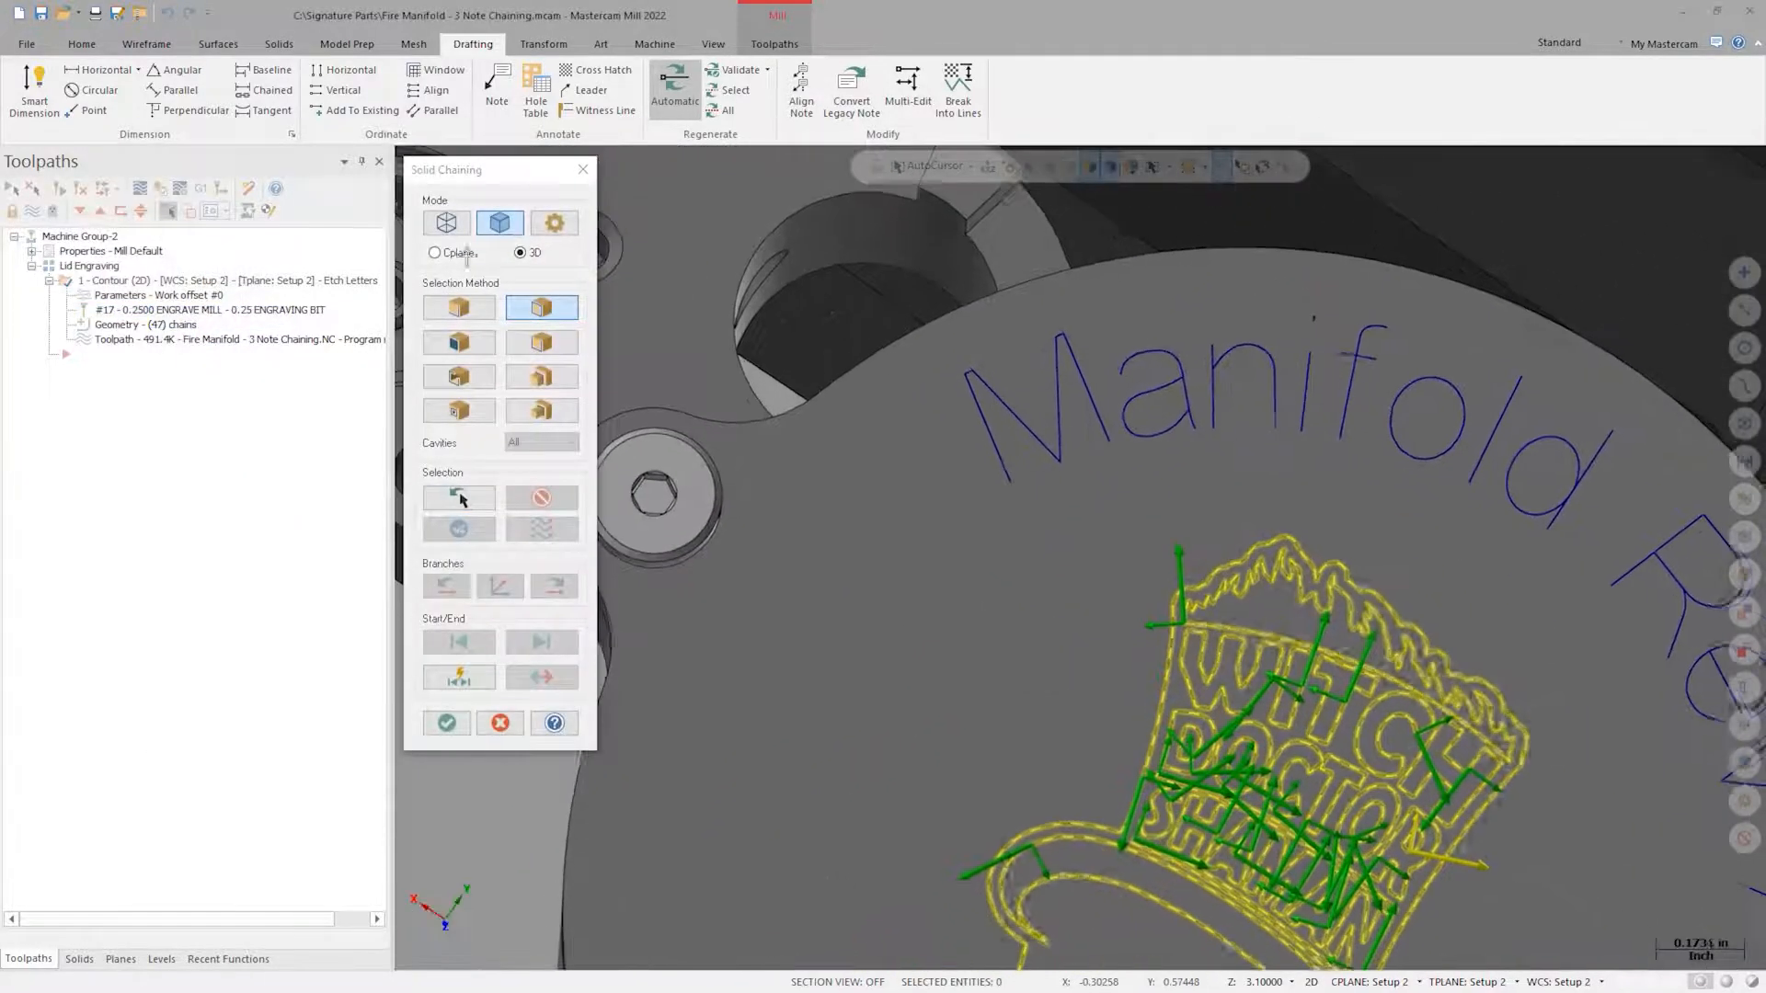
{"action": "left_click", "coordinate": [446, 222]}
{"action": "left_click", "coordinate": [1023, 448]}
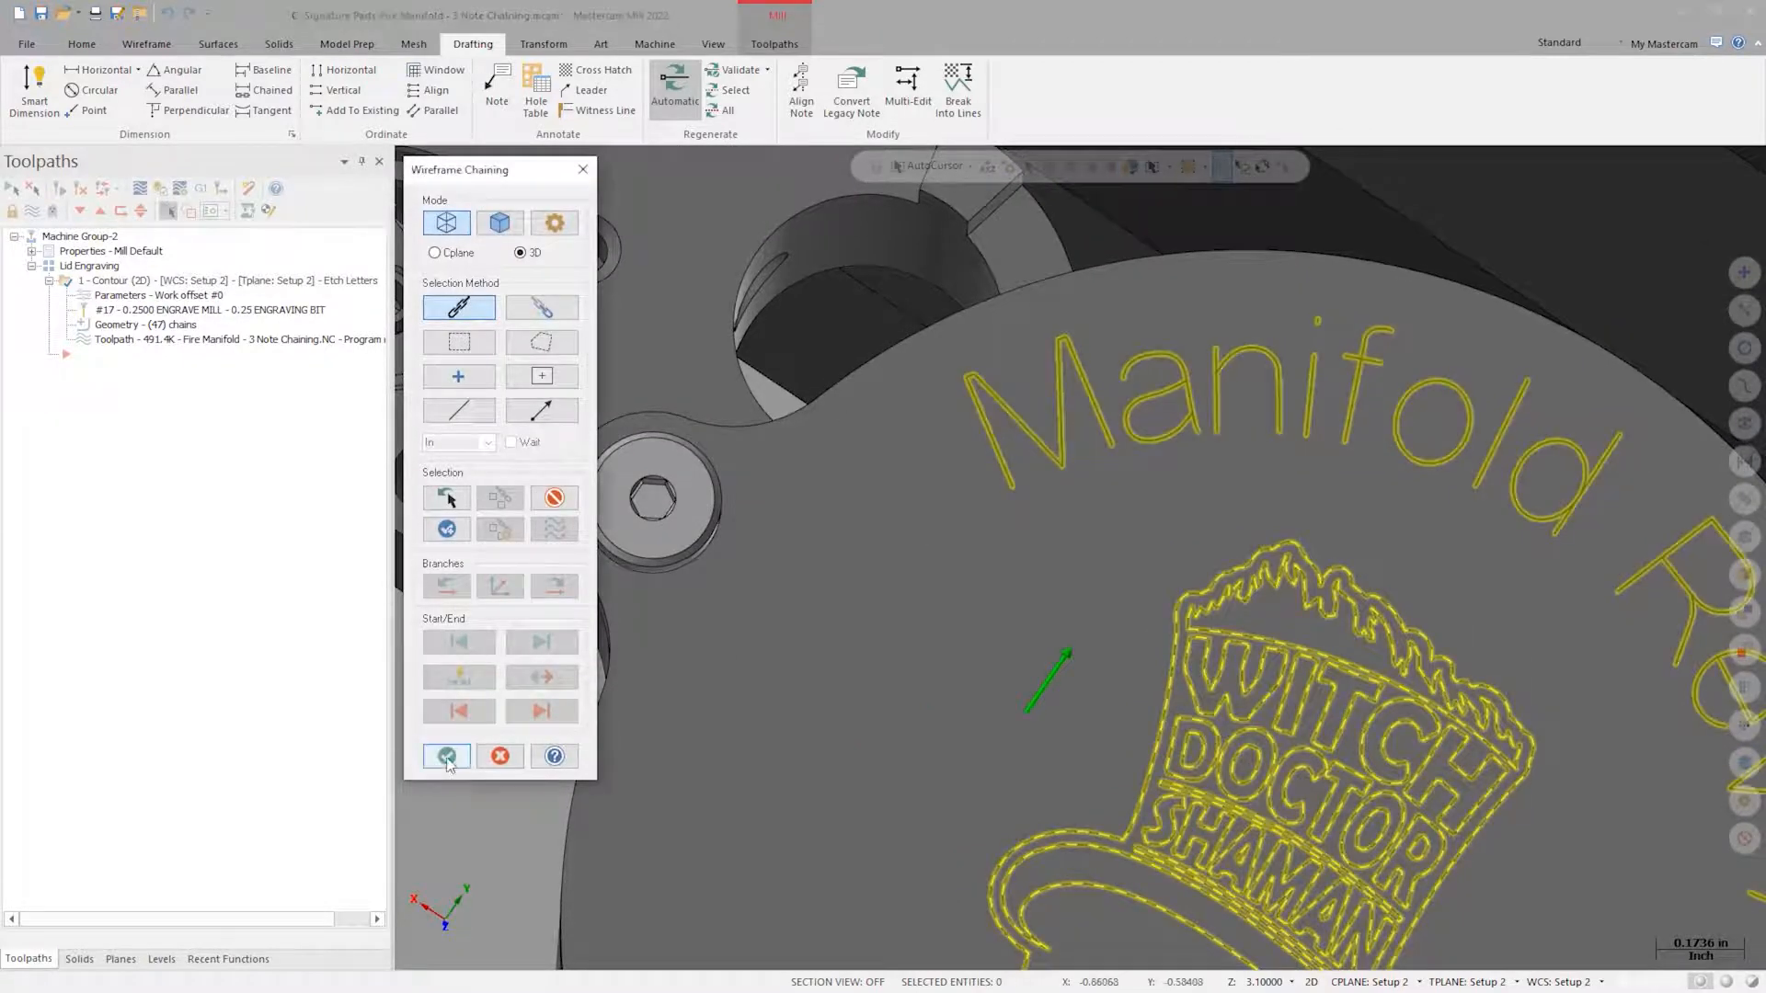
{"action": "left_click", "coordinate": [447, 757]}
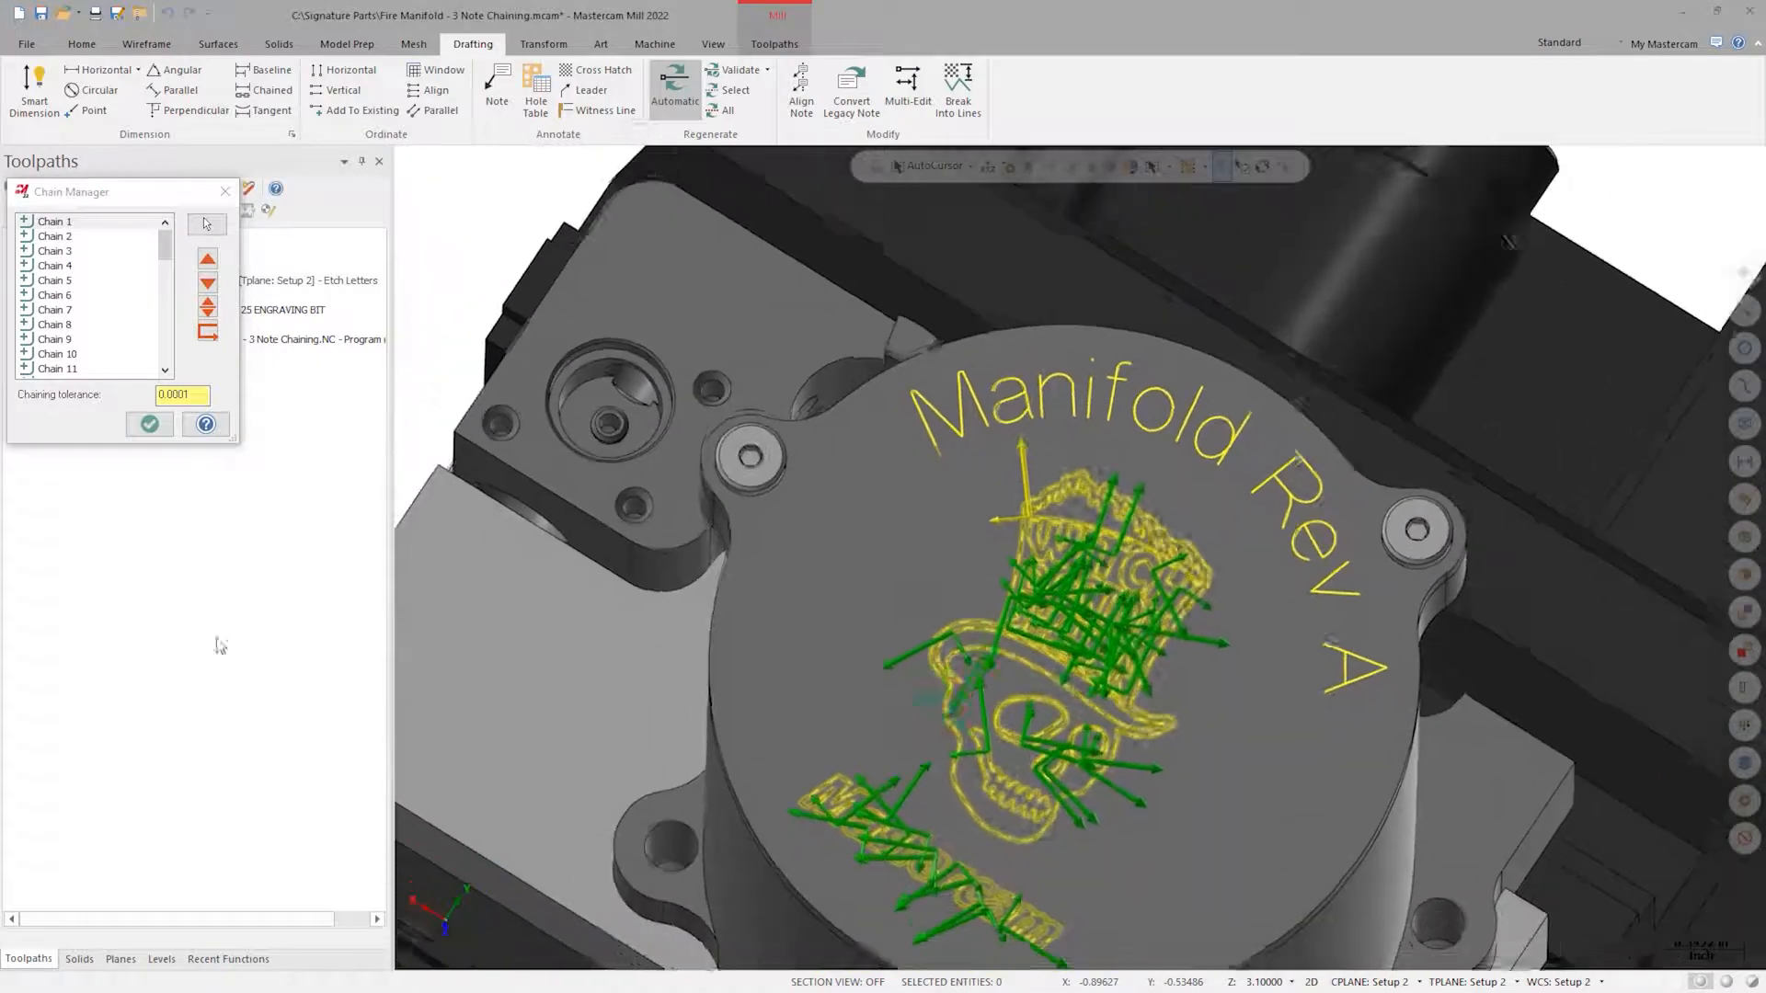
{"action": "left_click", "coordinate": [148, 426]}
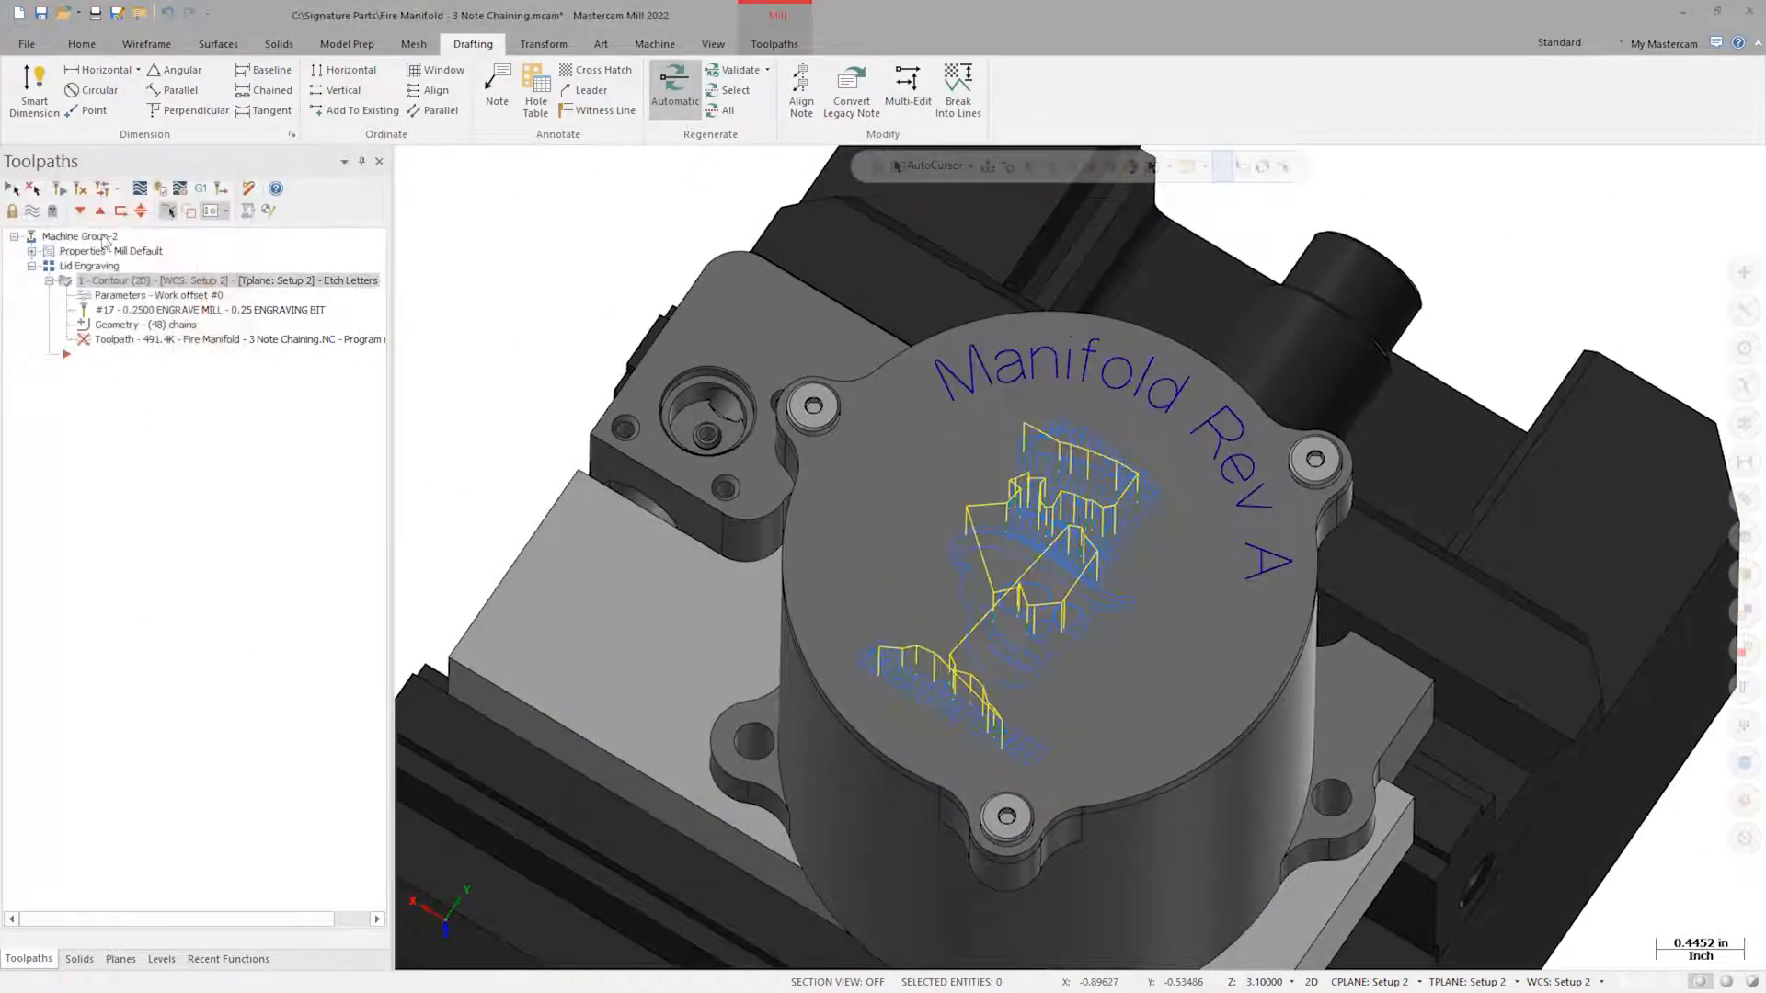
{"action": "left_click", "coordinate": [58, 189]}
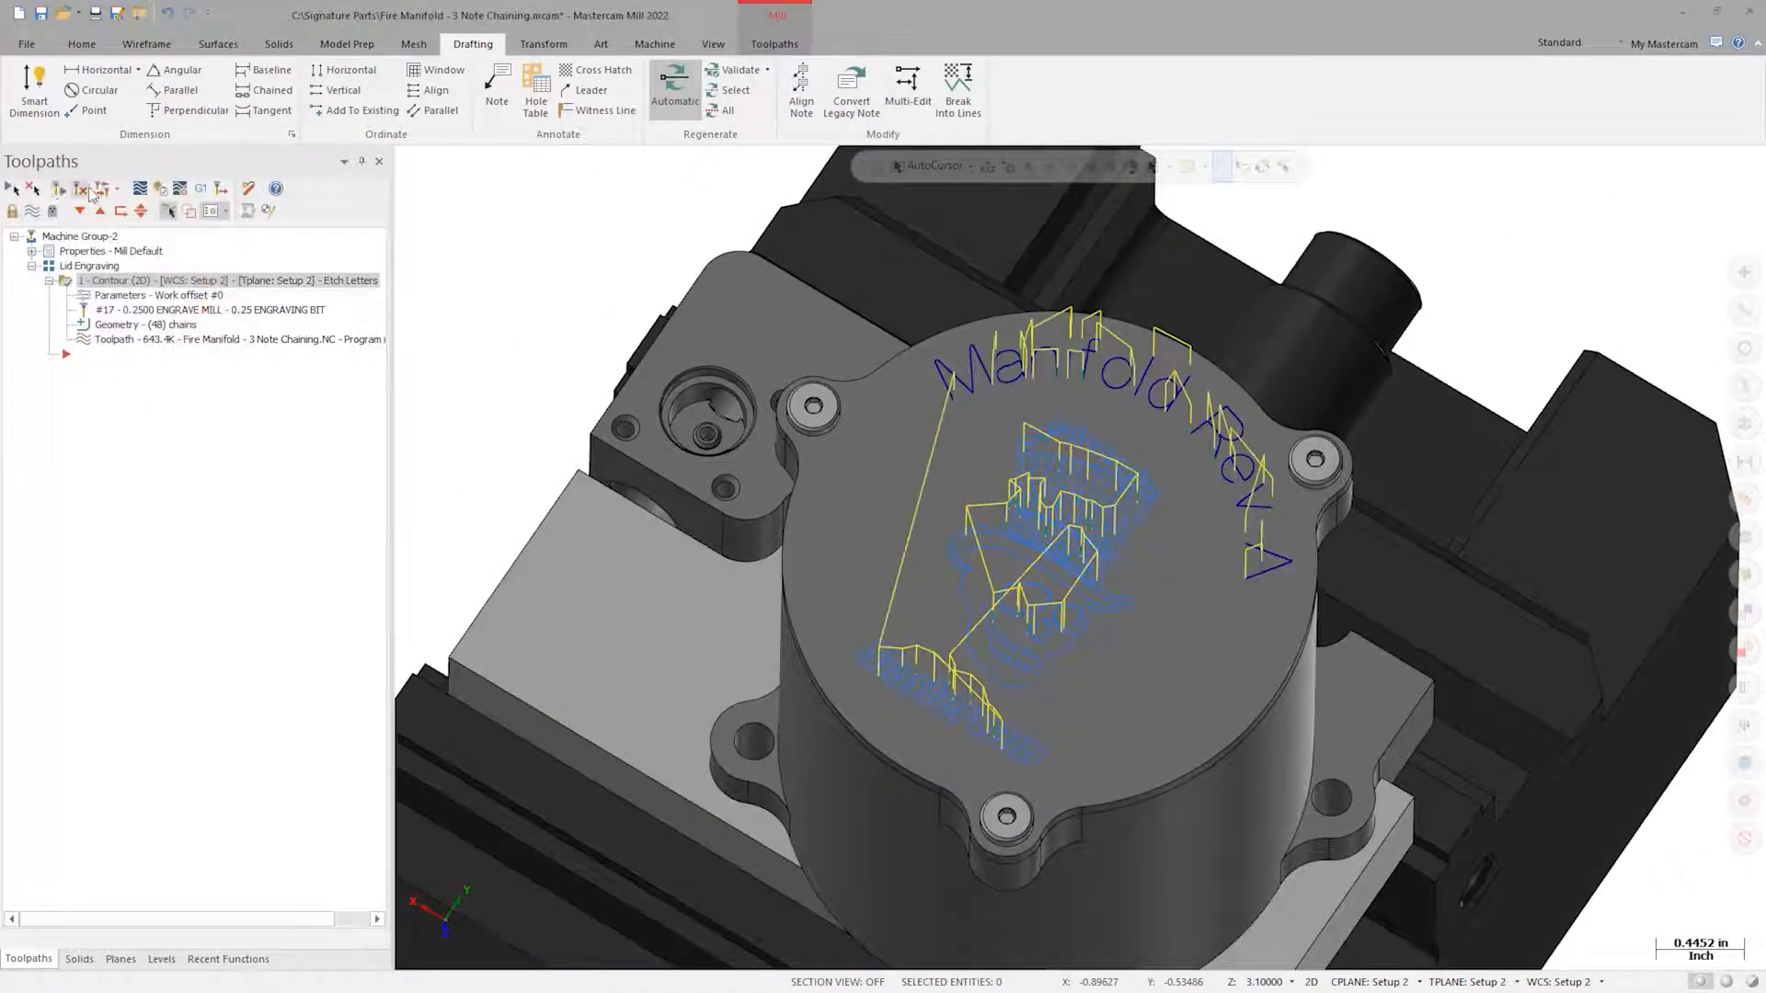
- Backplot the Etch Letters toolpath from start to end and close the backplot
{"action": "left_click", "coordinate": [140, 189]}
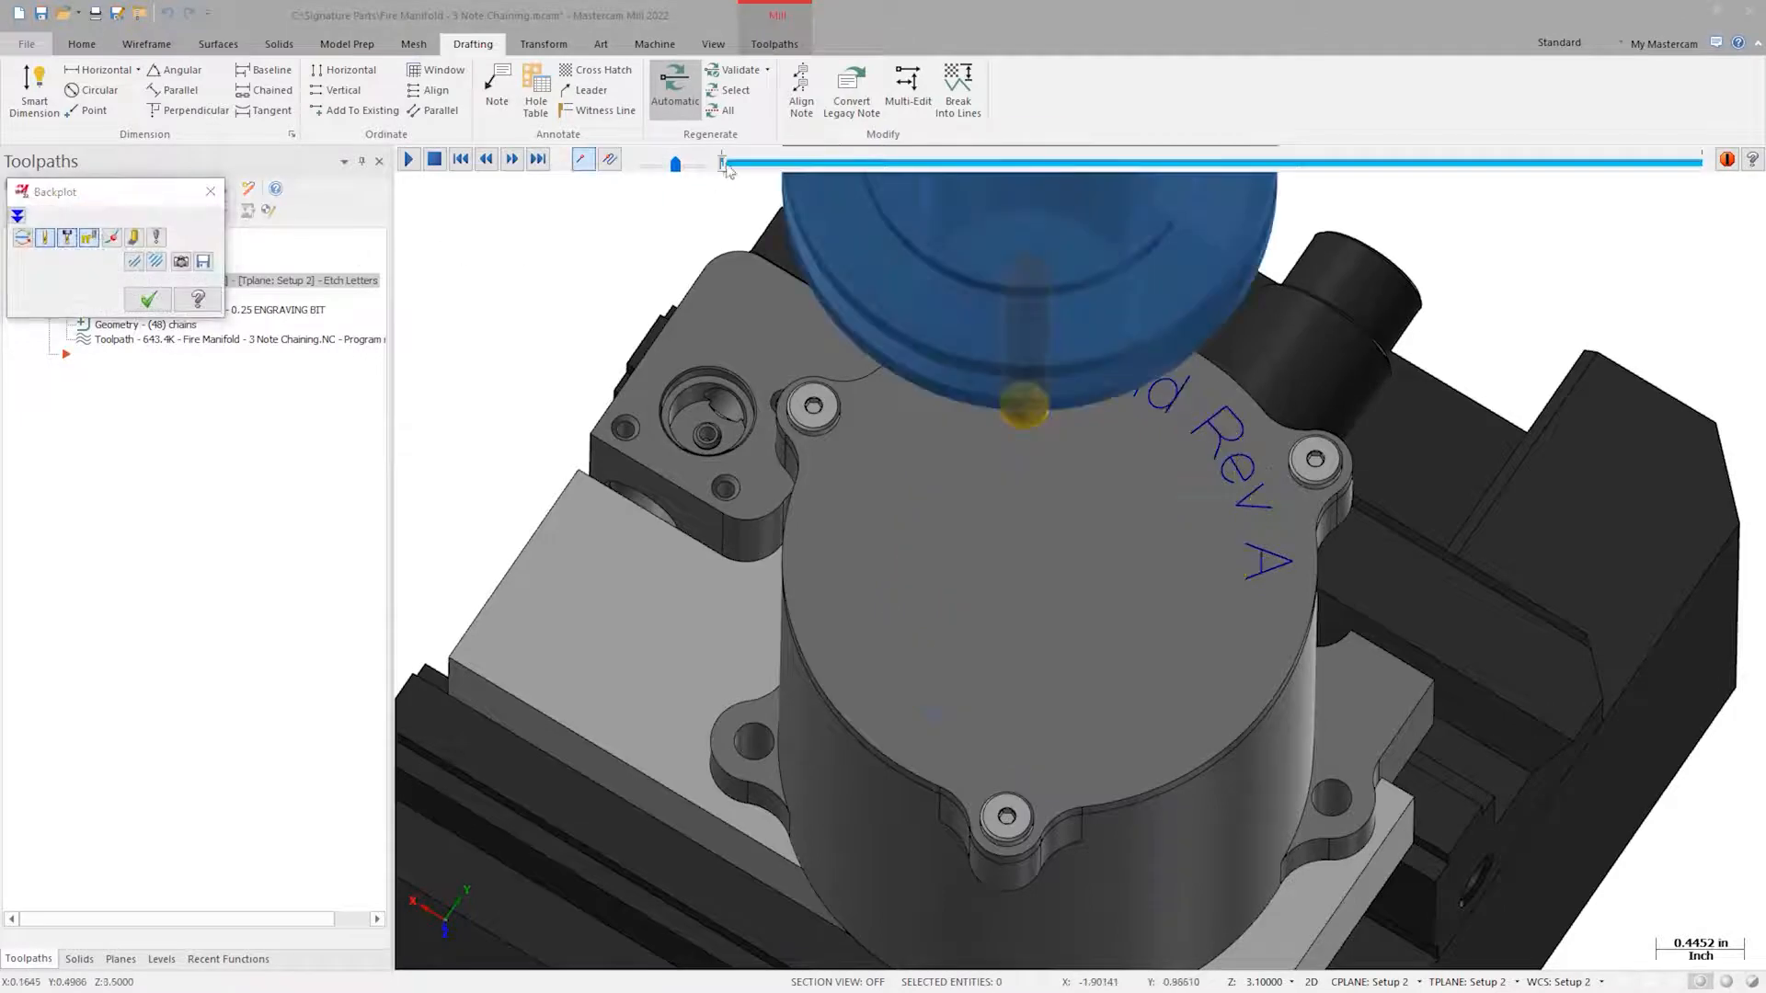
{"action": "mouse_move", "coordinate": [726, 168]}
{"action": "left_mouse_down"}
{"action": "mouse_move", "coordinate": [1302, 170]}
{"action": "mouse_move", "coordinate": [1462, 229]}
{"action": "mouse_move", "coordinate": [1627, 224]}
{"action": "mouse_move", "coordinate": [1702, 308]}
{"action": "left_mouse_up"}
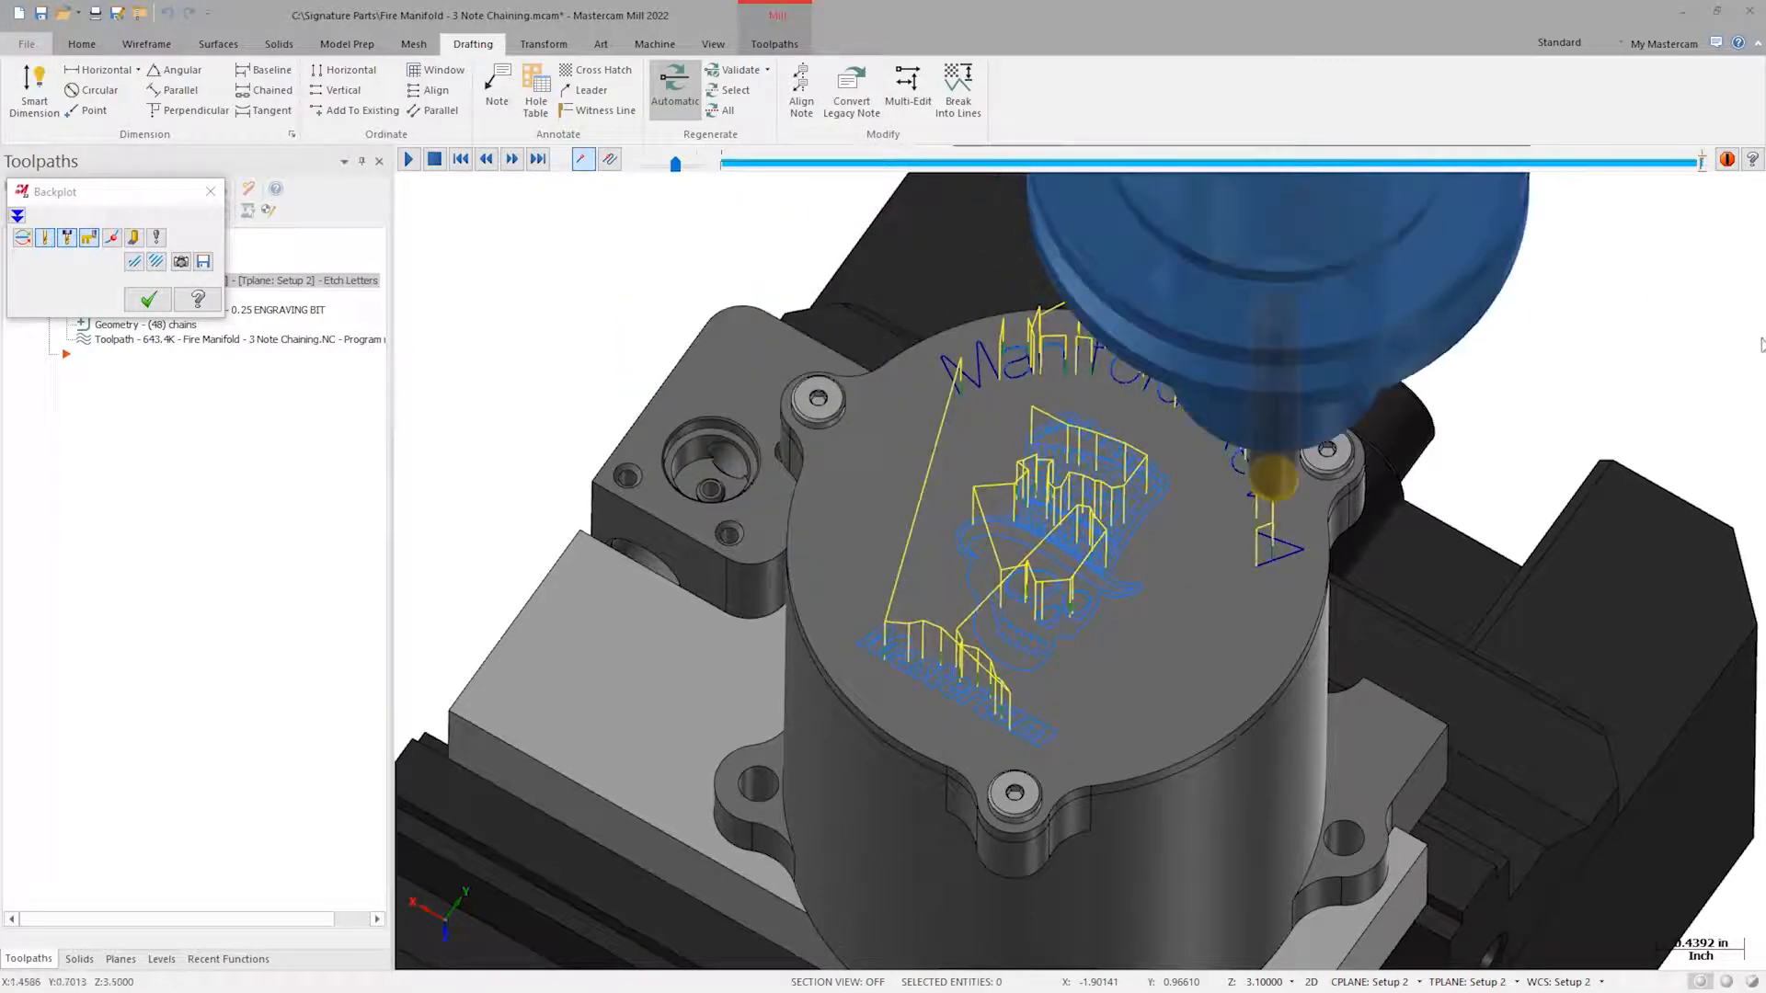
{"action": "left_click", "coordinate": [150, 300]}
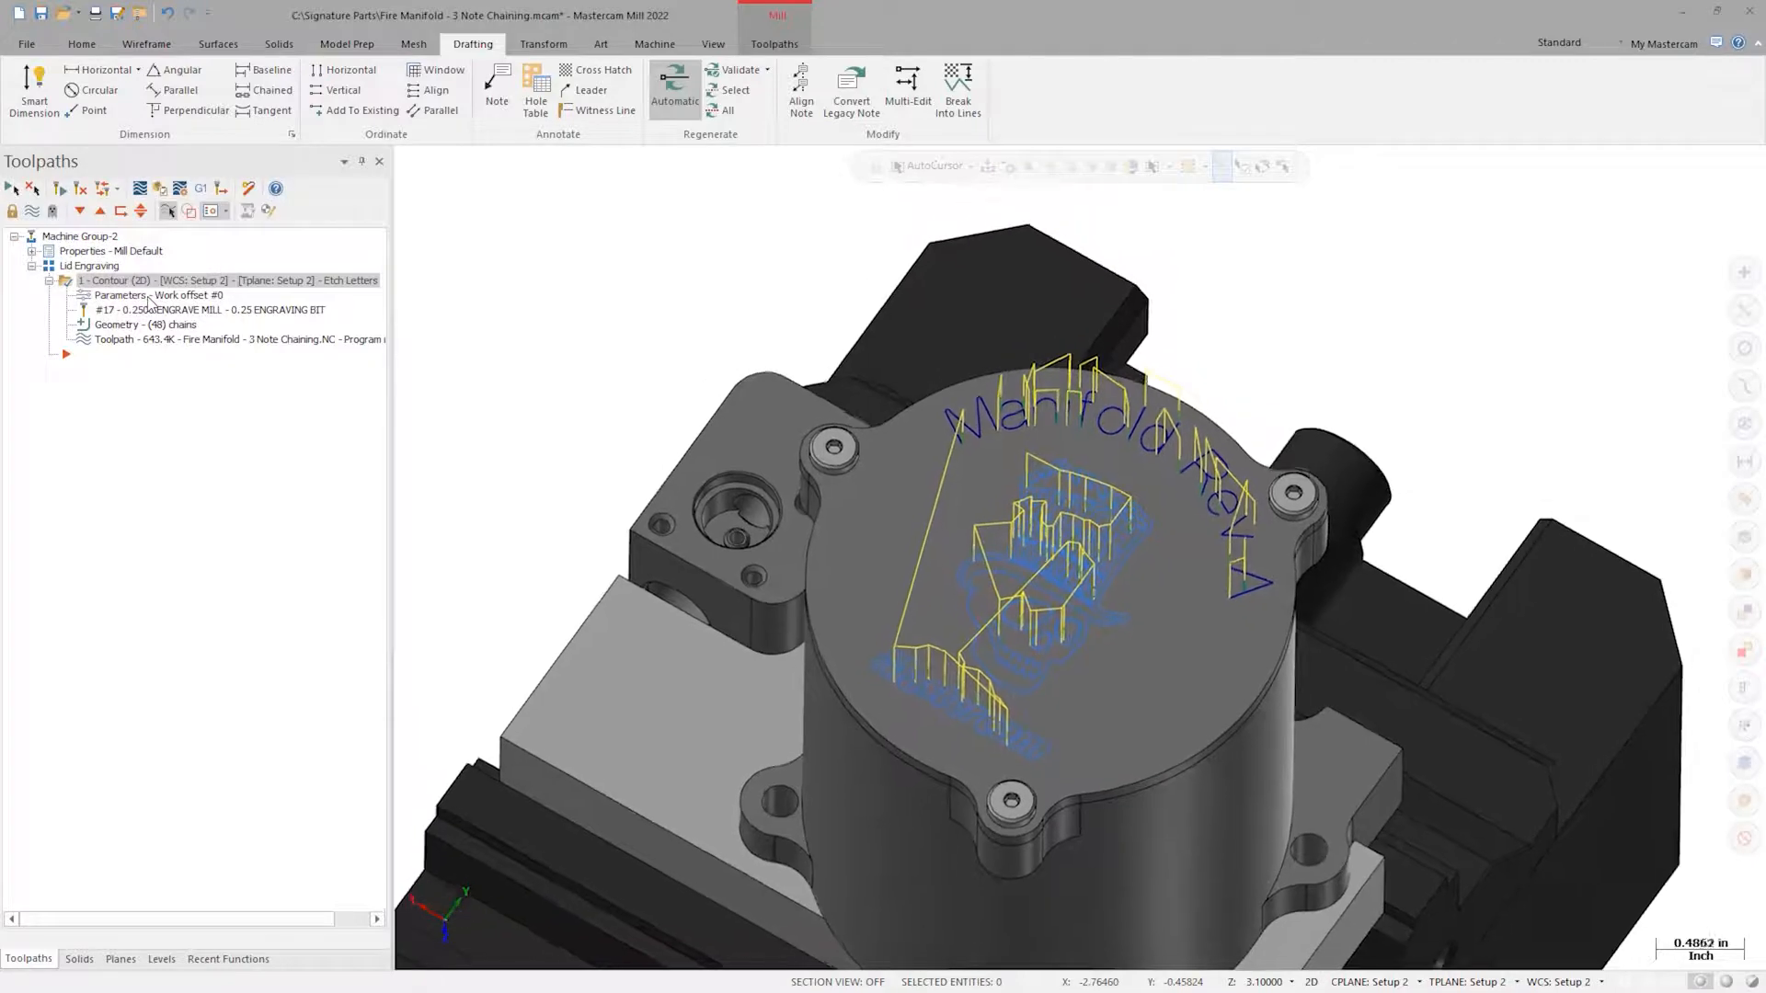
- Edit the curved note on the lid to read "Manifold Rev B" in the Noto Sans Med font
{"action": "left_click", "coordinate": [978, 423]}
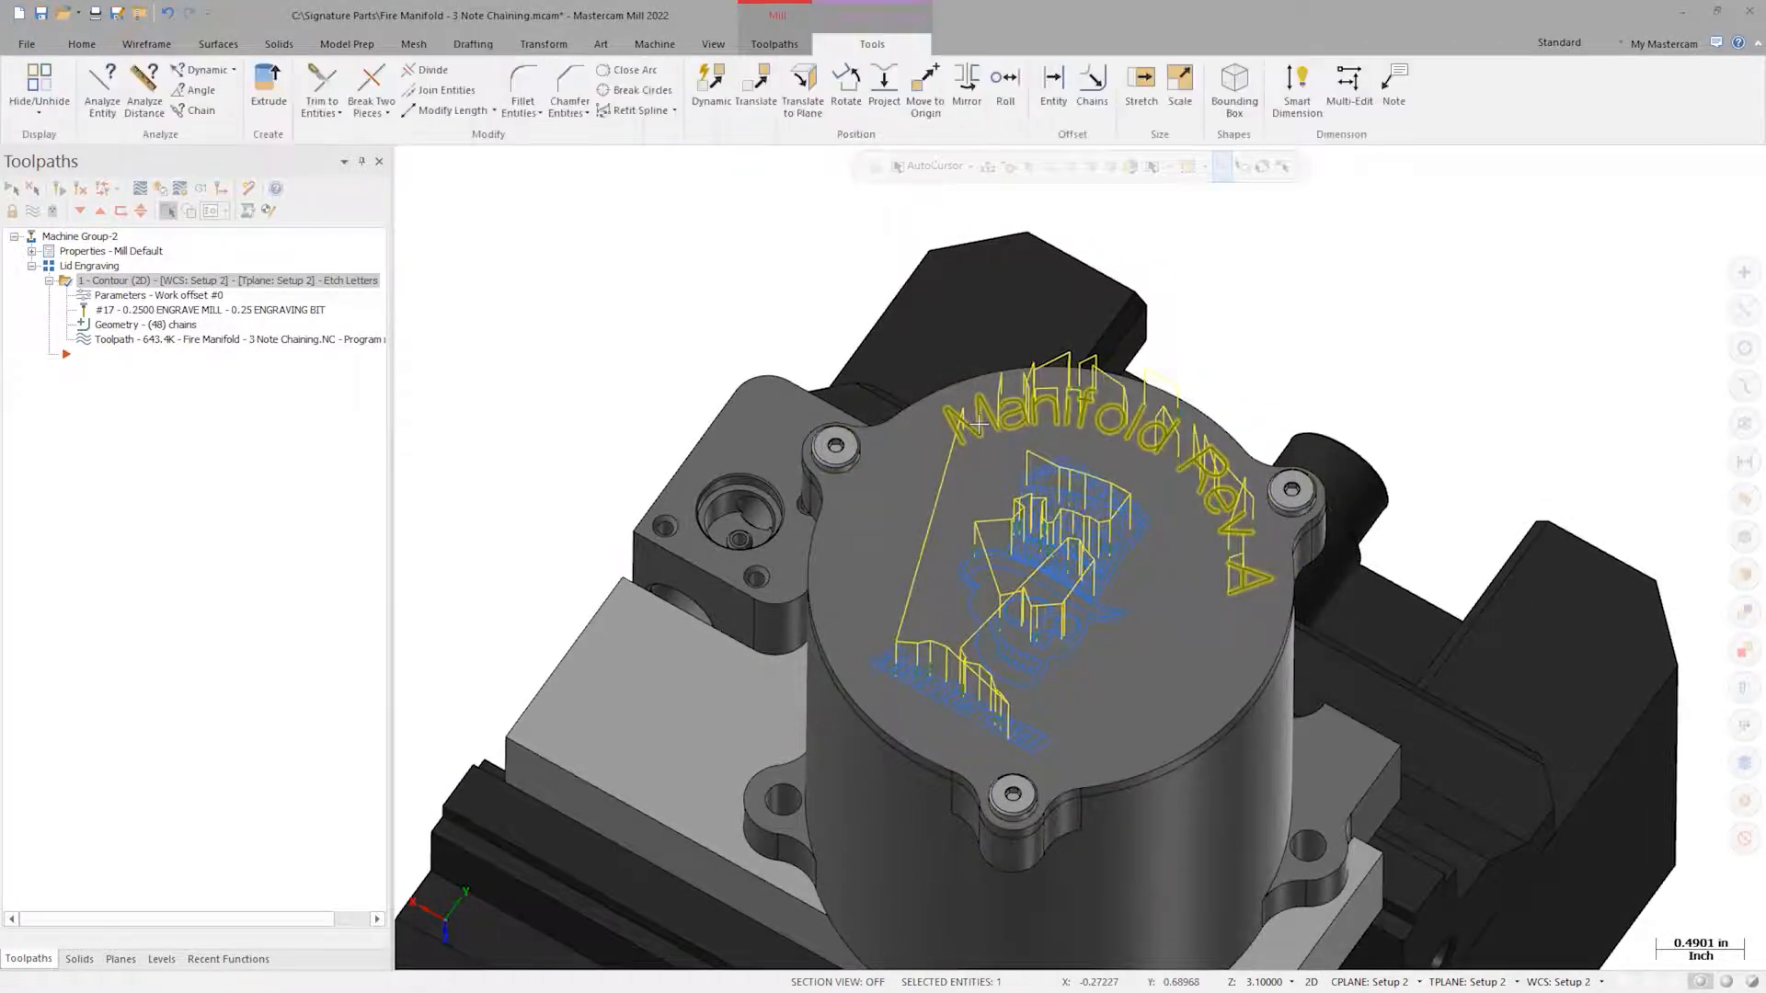
{"action": "left_click", "coordinate": [112, 108]}
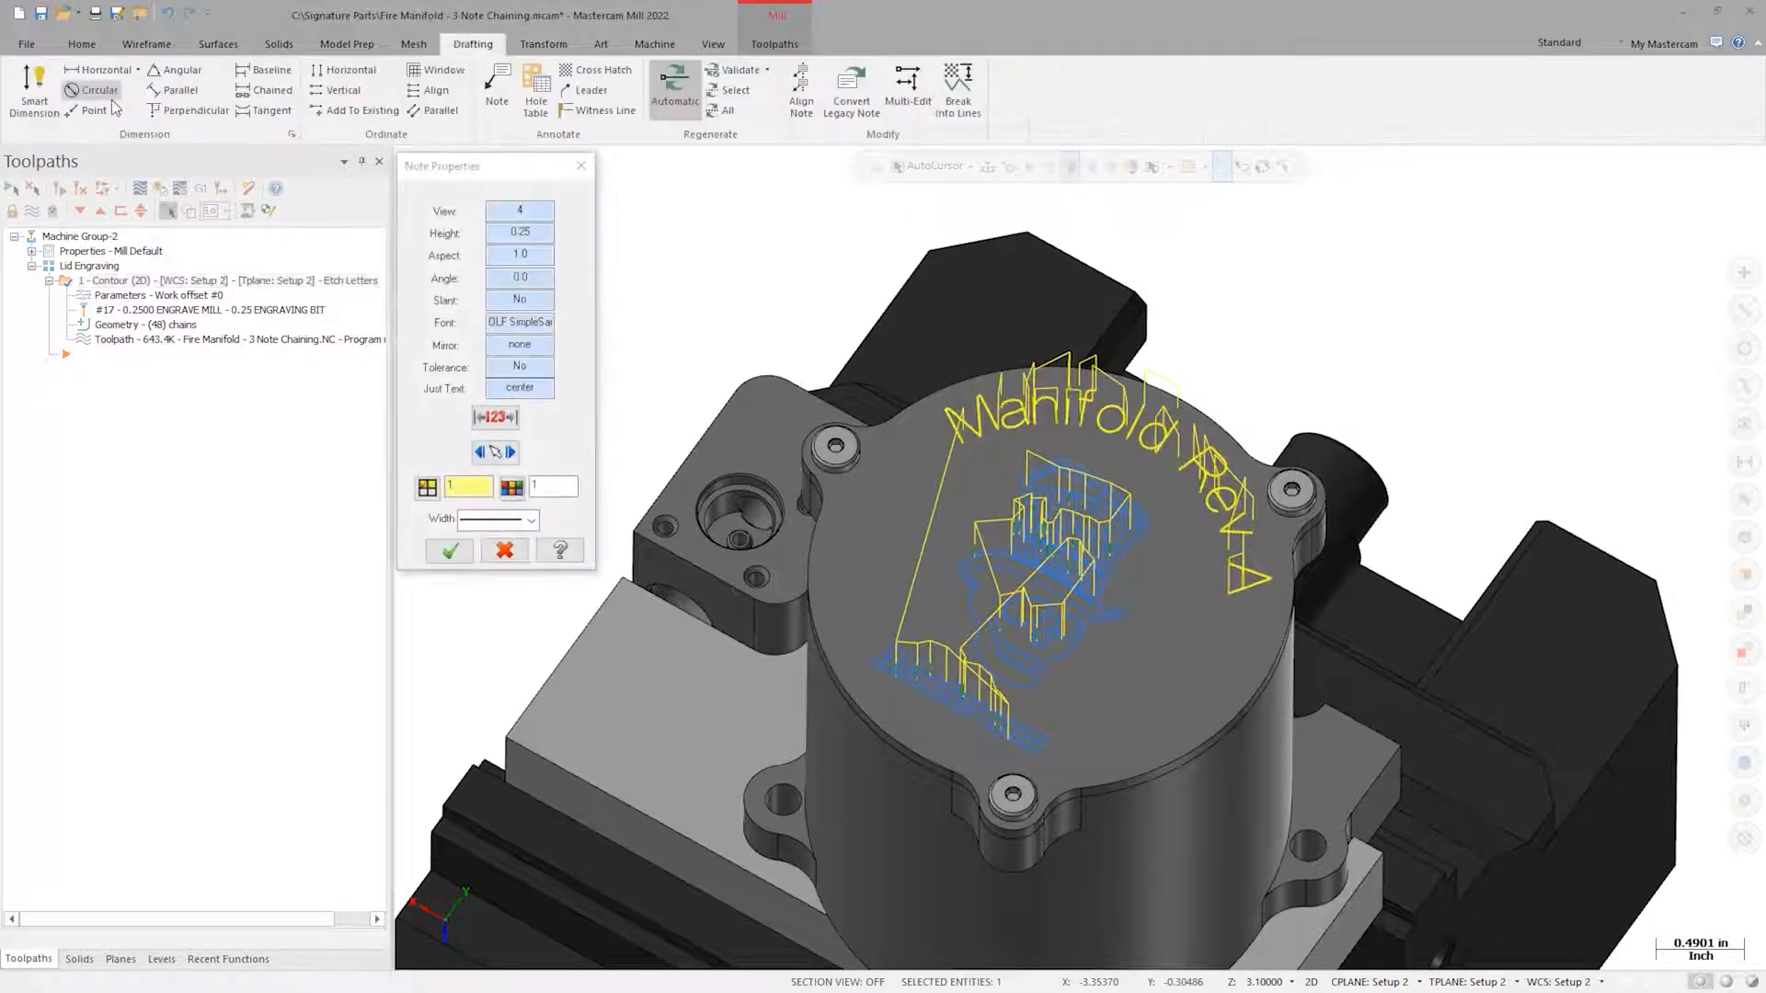
{"action": "left_click", "coordinate": [506, 452]}
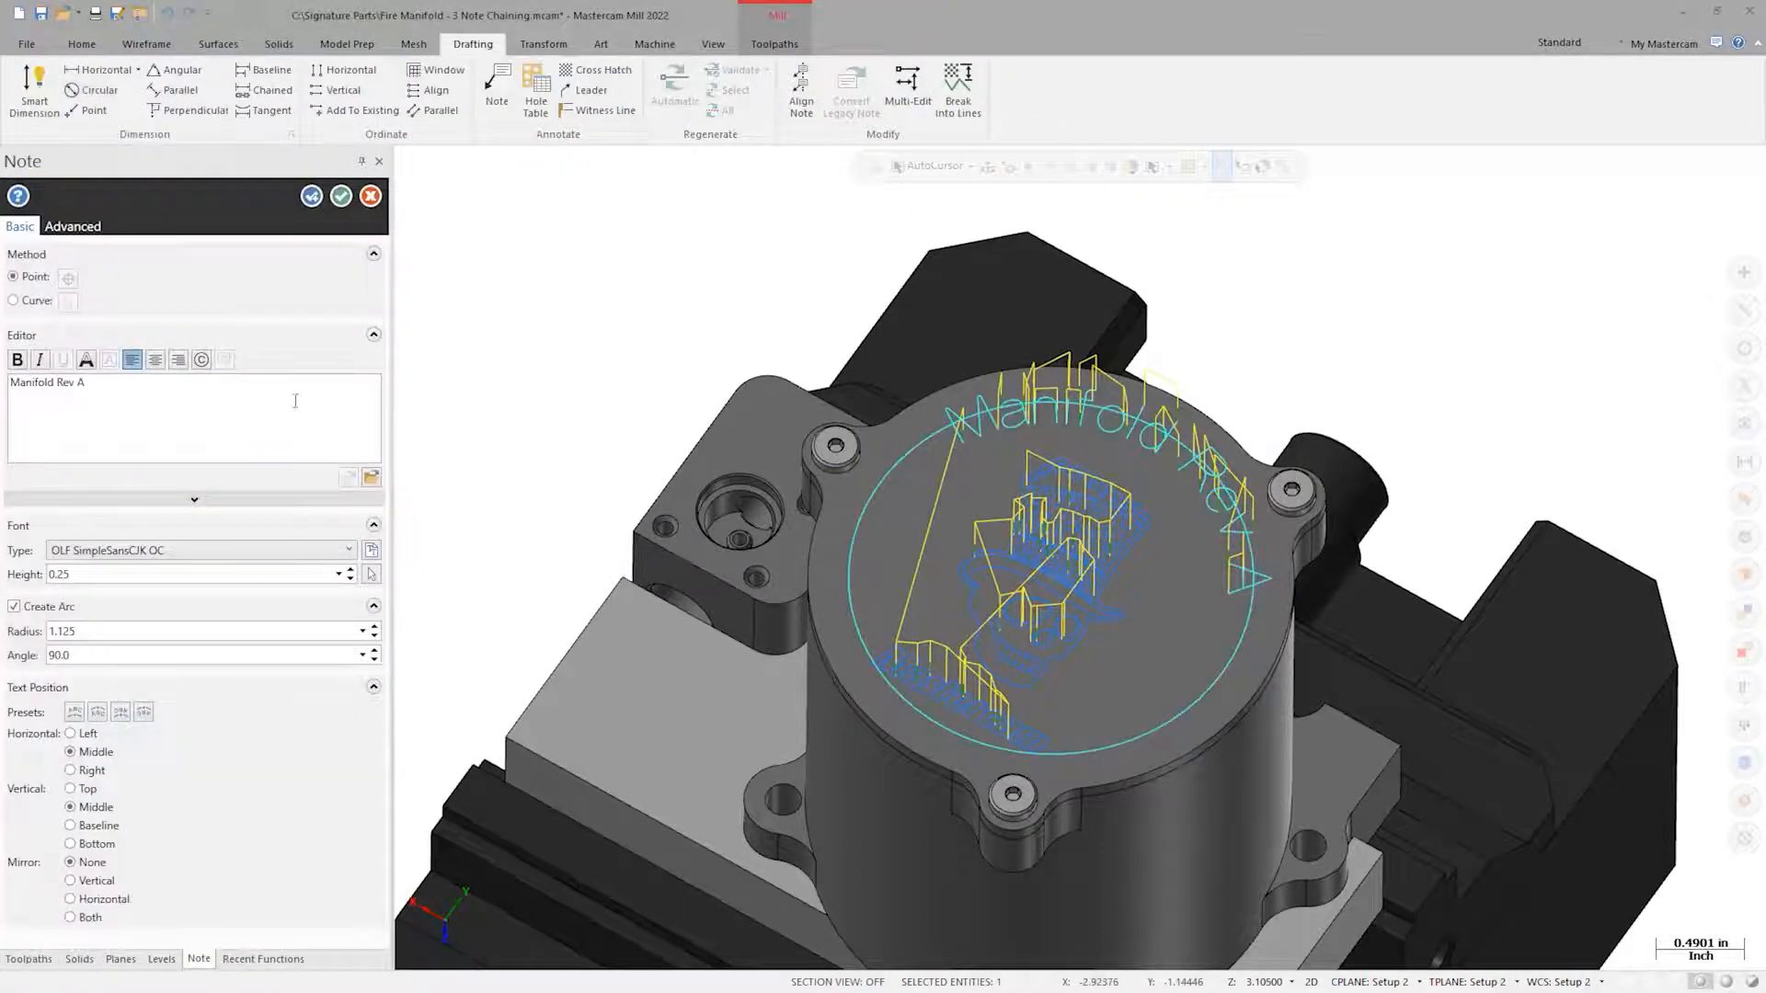
{"action": "key", "text": "BackSpace"}
{"action": "type", "text": "B"}
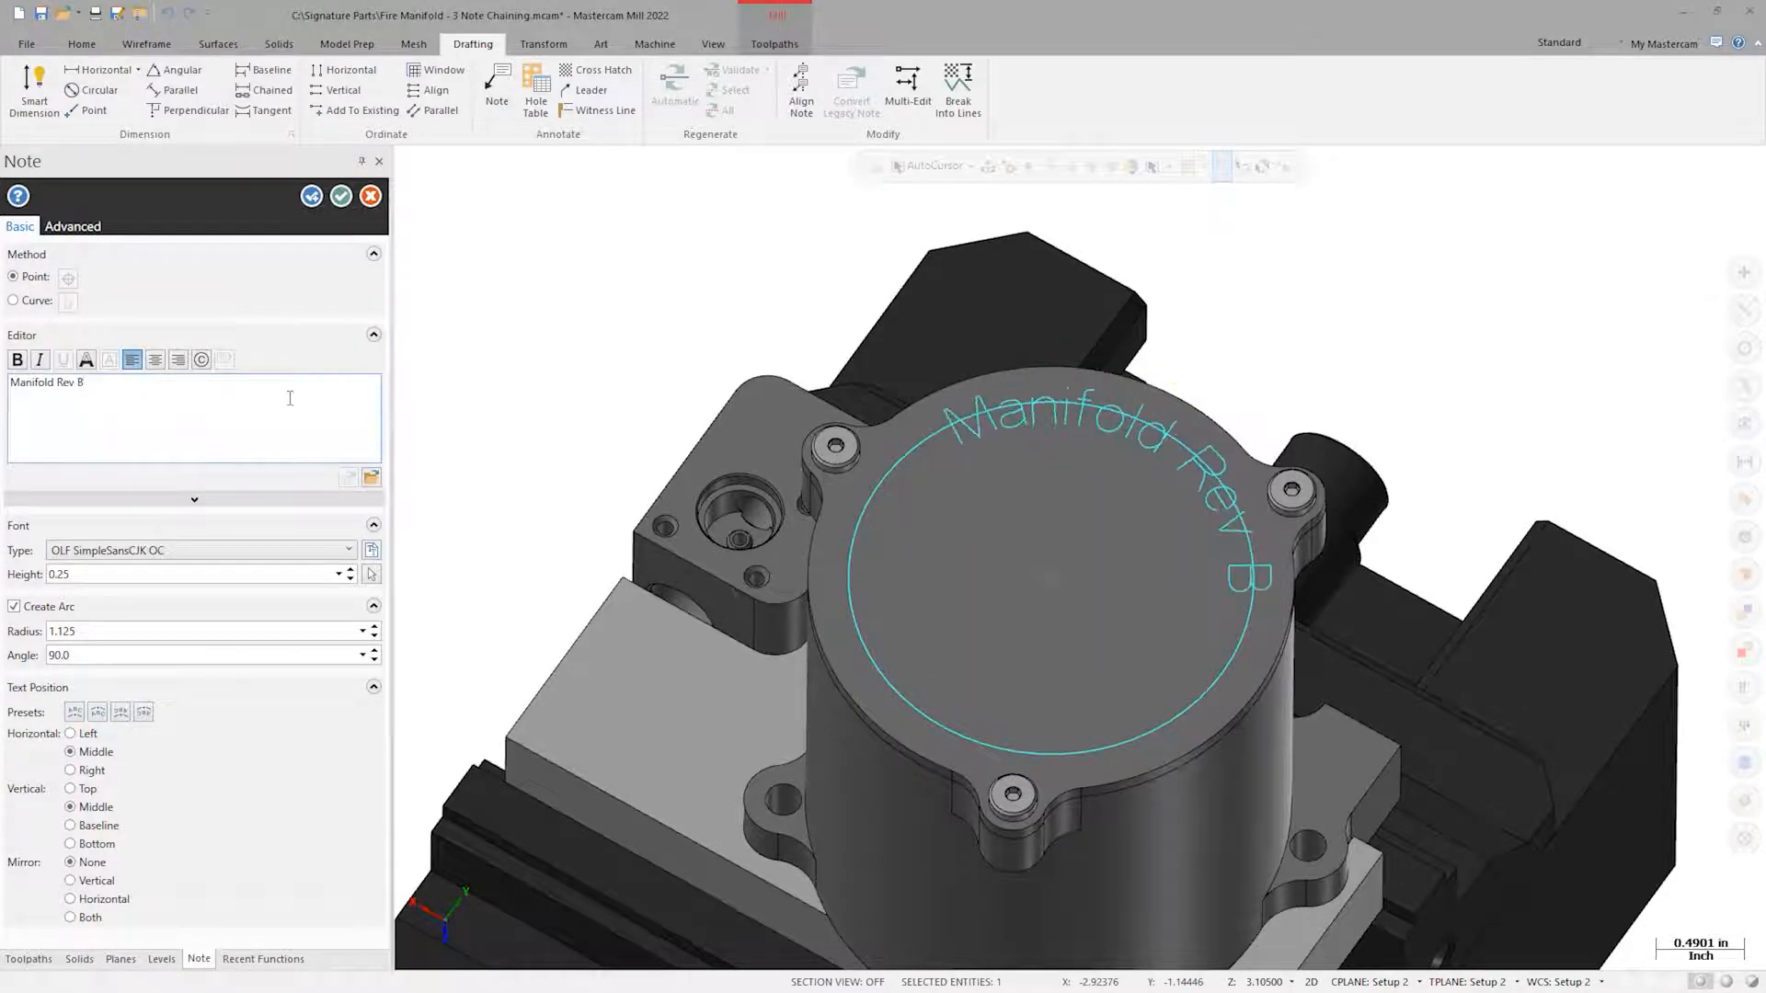
{"action": "left_click", "coordinate": [348, 550]}
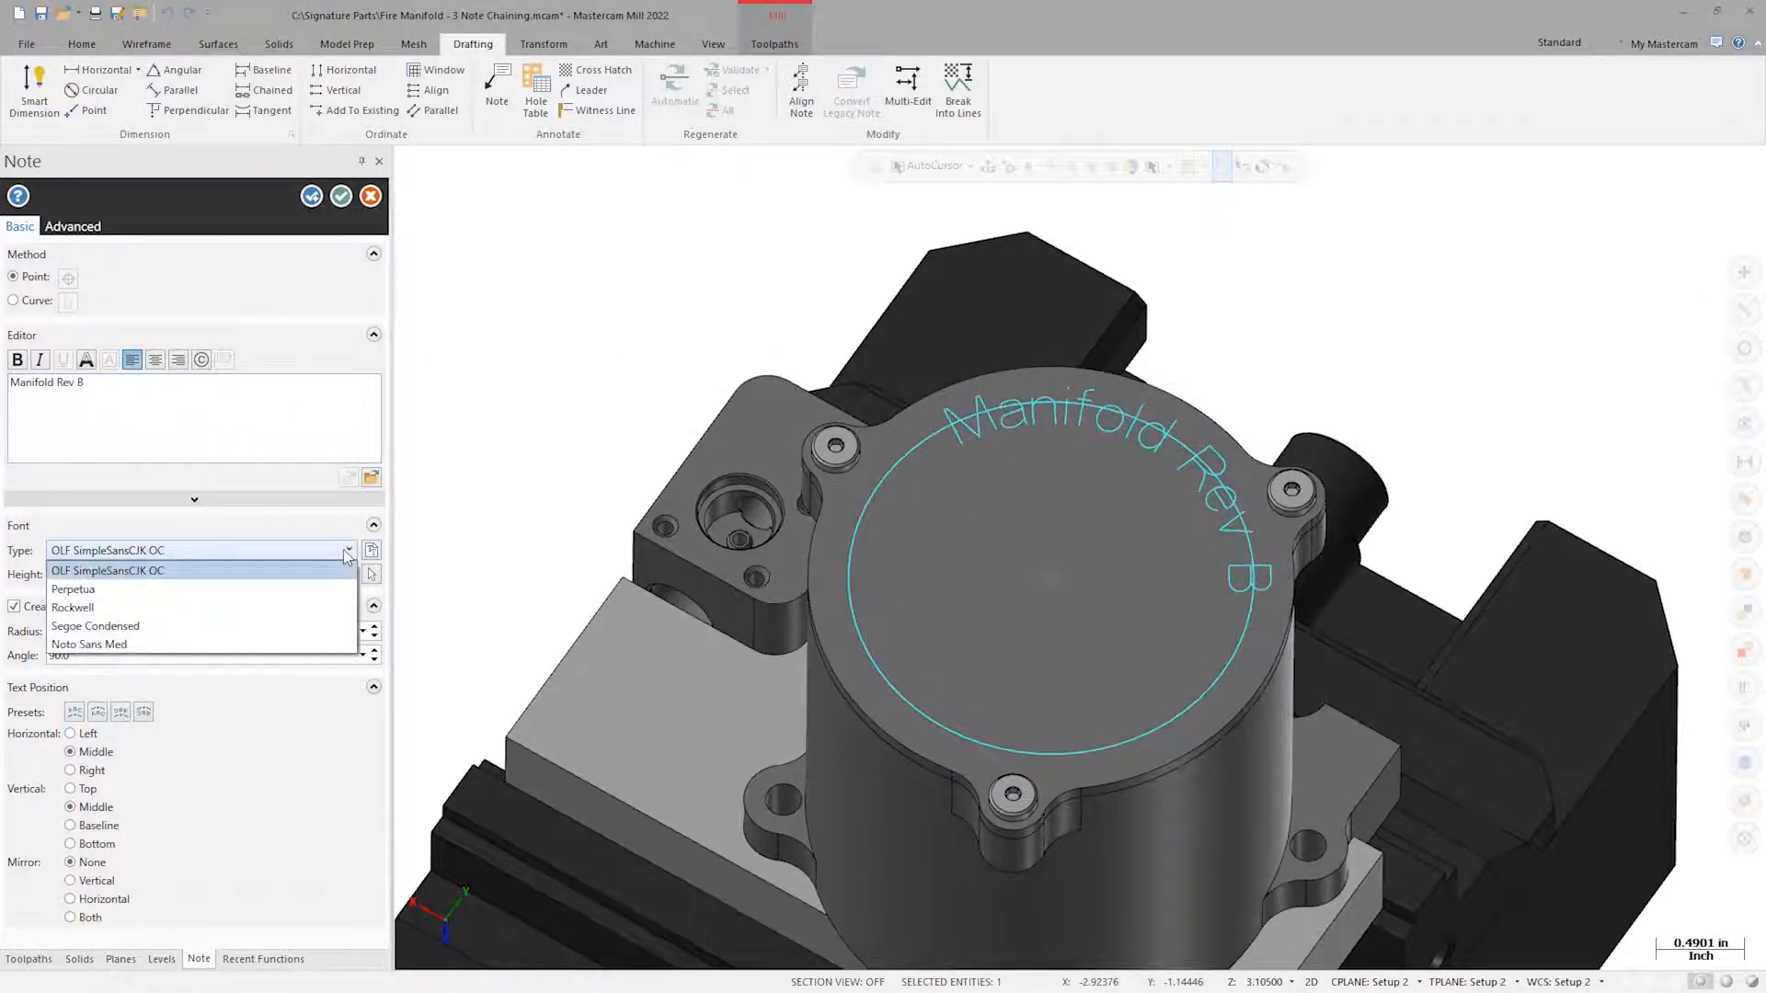
{"action": "left_click", "coordinate": [172, 644]}
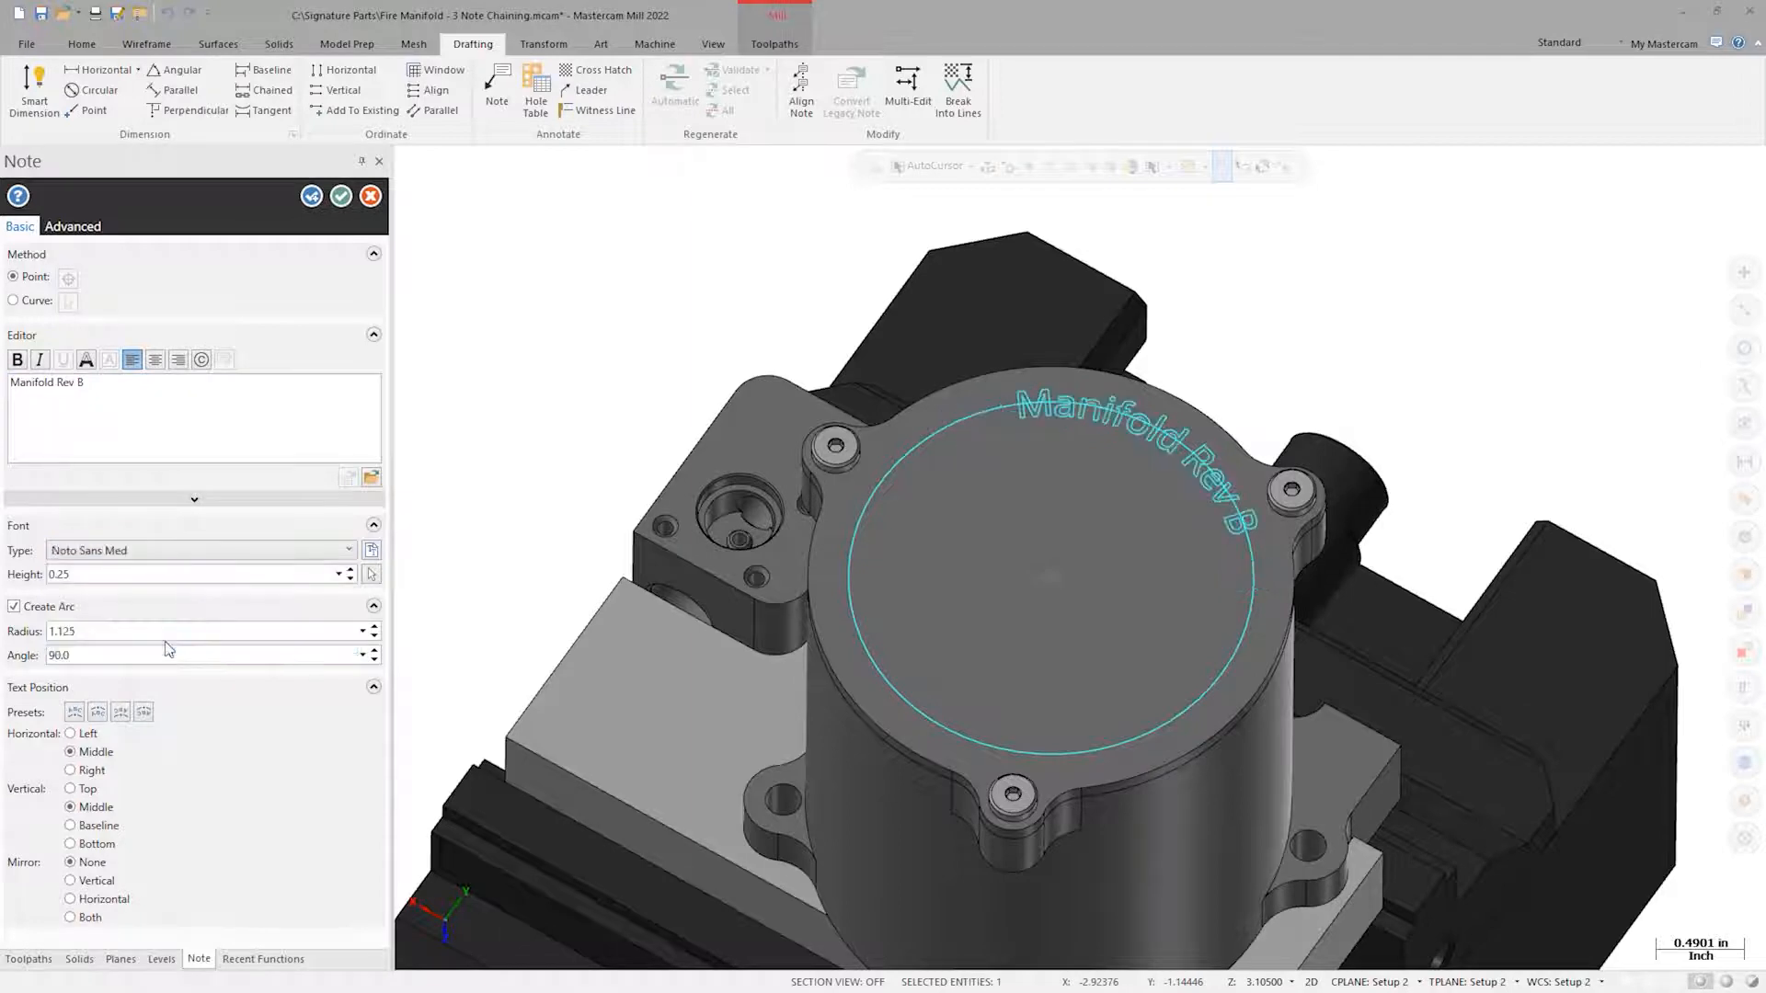
{"action": "left_click", "coordinate": [341, 198]}
{"action": "left_click", "coordinate": [450, 550]}
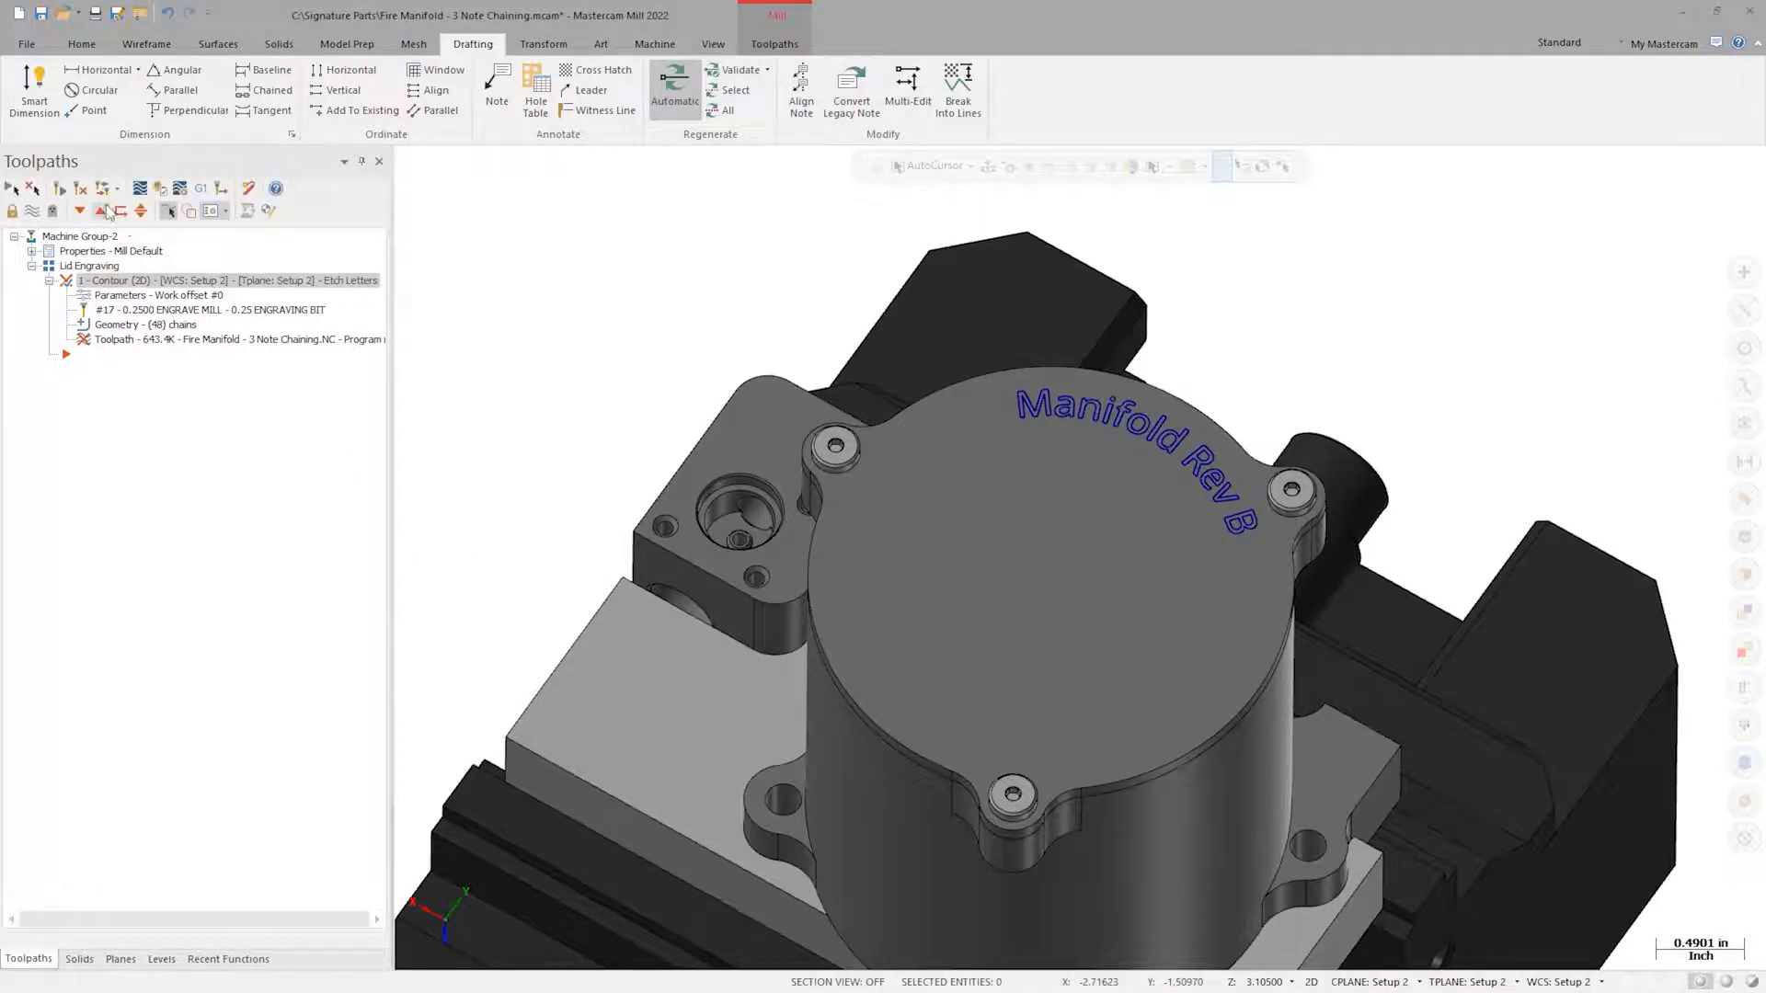
- Regenerate the Etch Letters contour toolpath and backplot it through to the end
{"action": "left_click", "coordinate": [60, 190]}
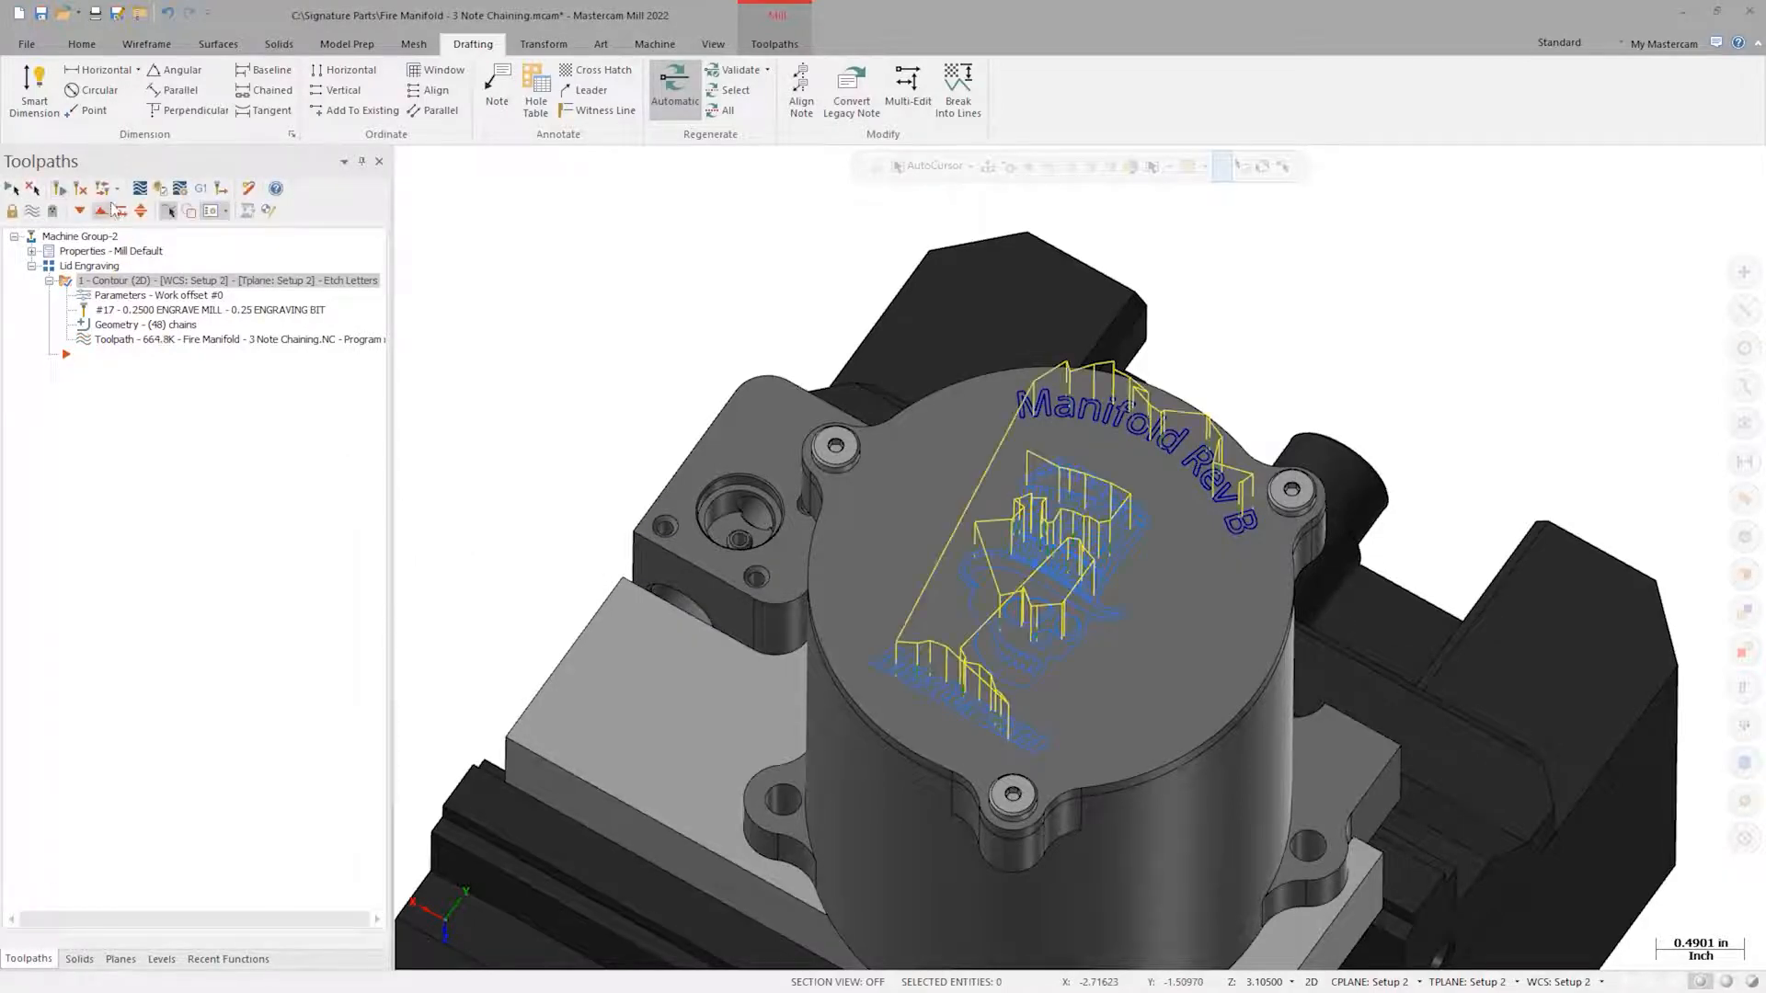
{"action": "left_click", "coordinate": [139, 189]}
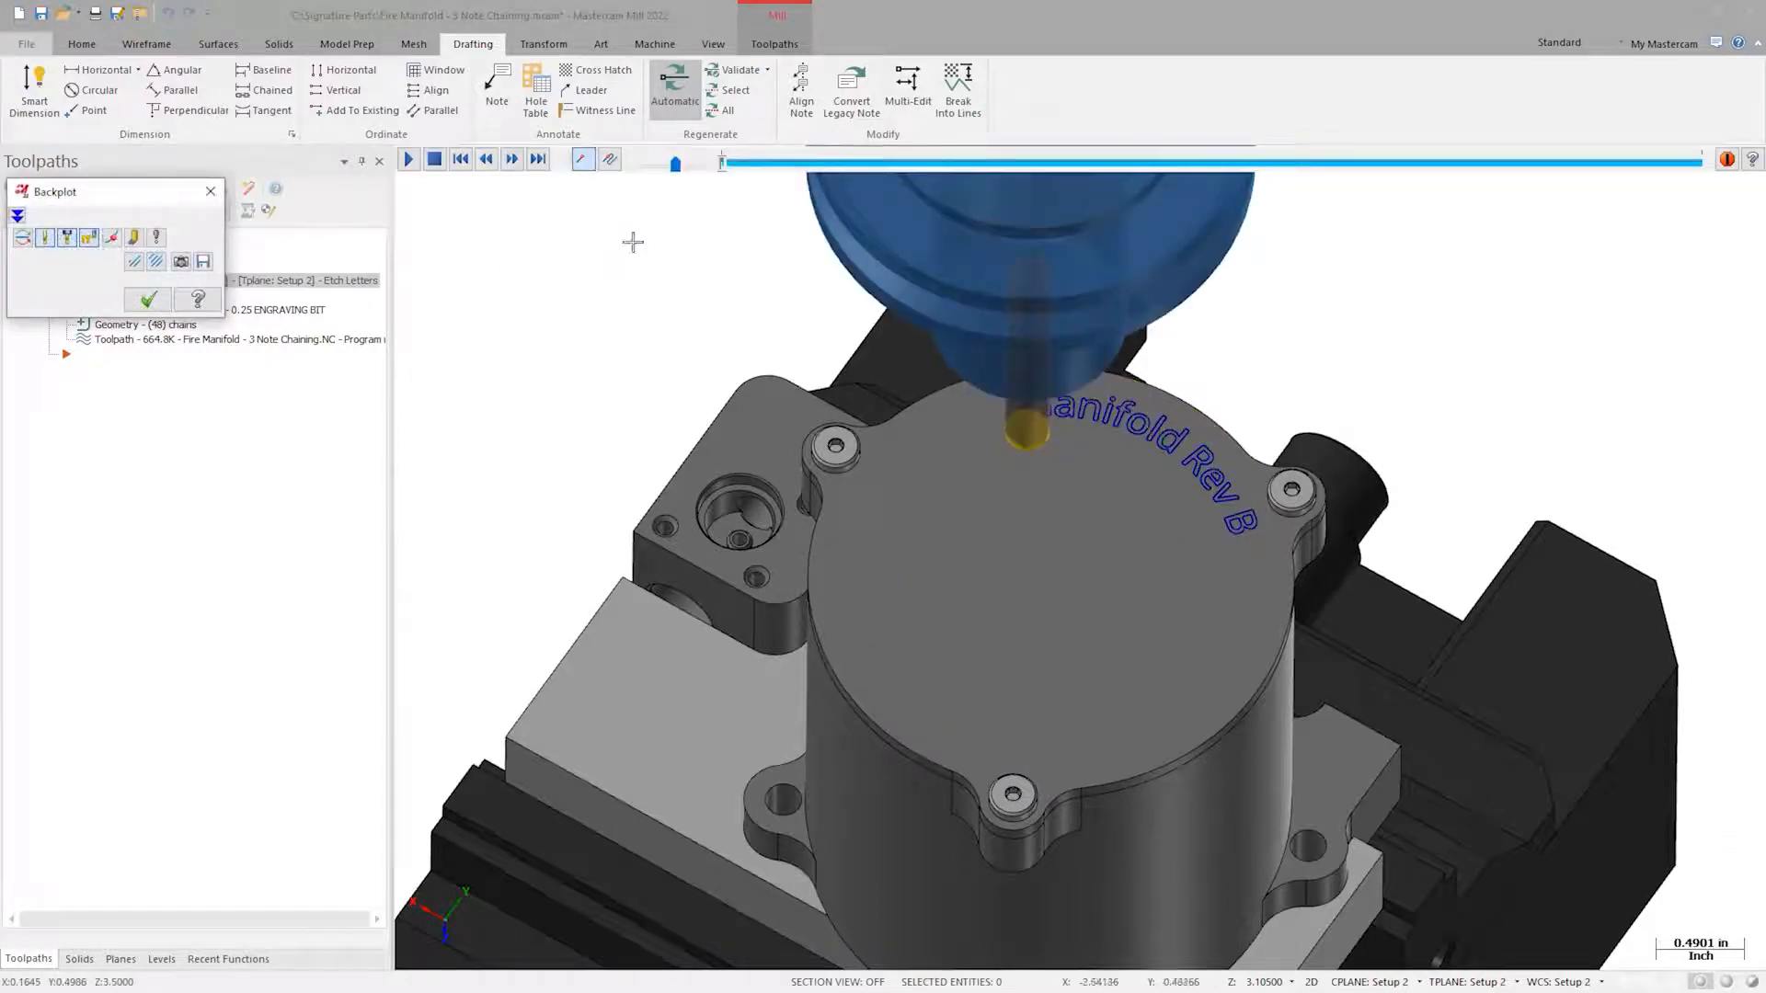
{"action": "left_click_drag", "start_coordinate": [728, 173], "coordinate": [1732, 216]}
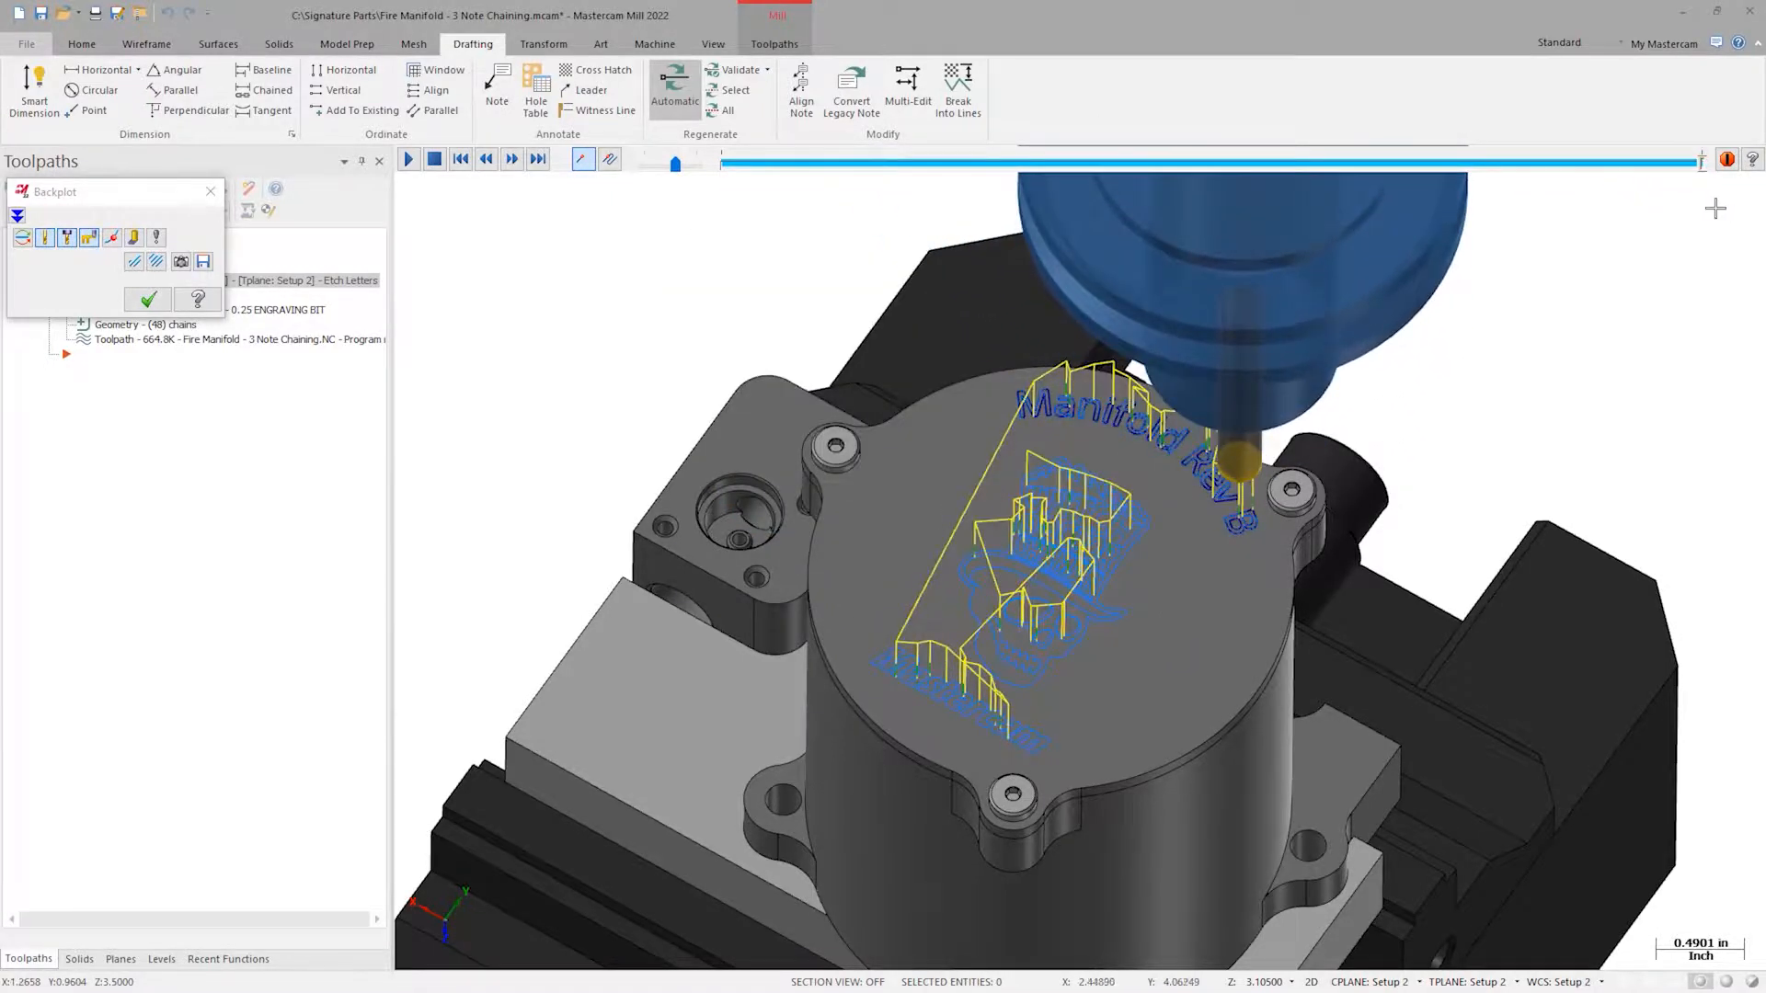
{"action": "middle_click_drag", "start_coordinate": [1715, 209], "coordinate": [1669, 209]}
{"action": "scroll", "coordinate": [1669, 209], "scroll_direction": "up", "scroll_amount": 5}
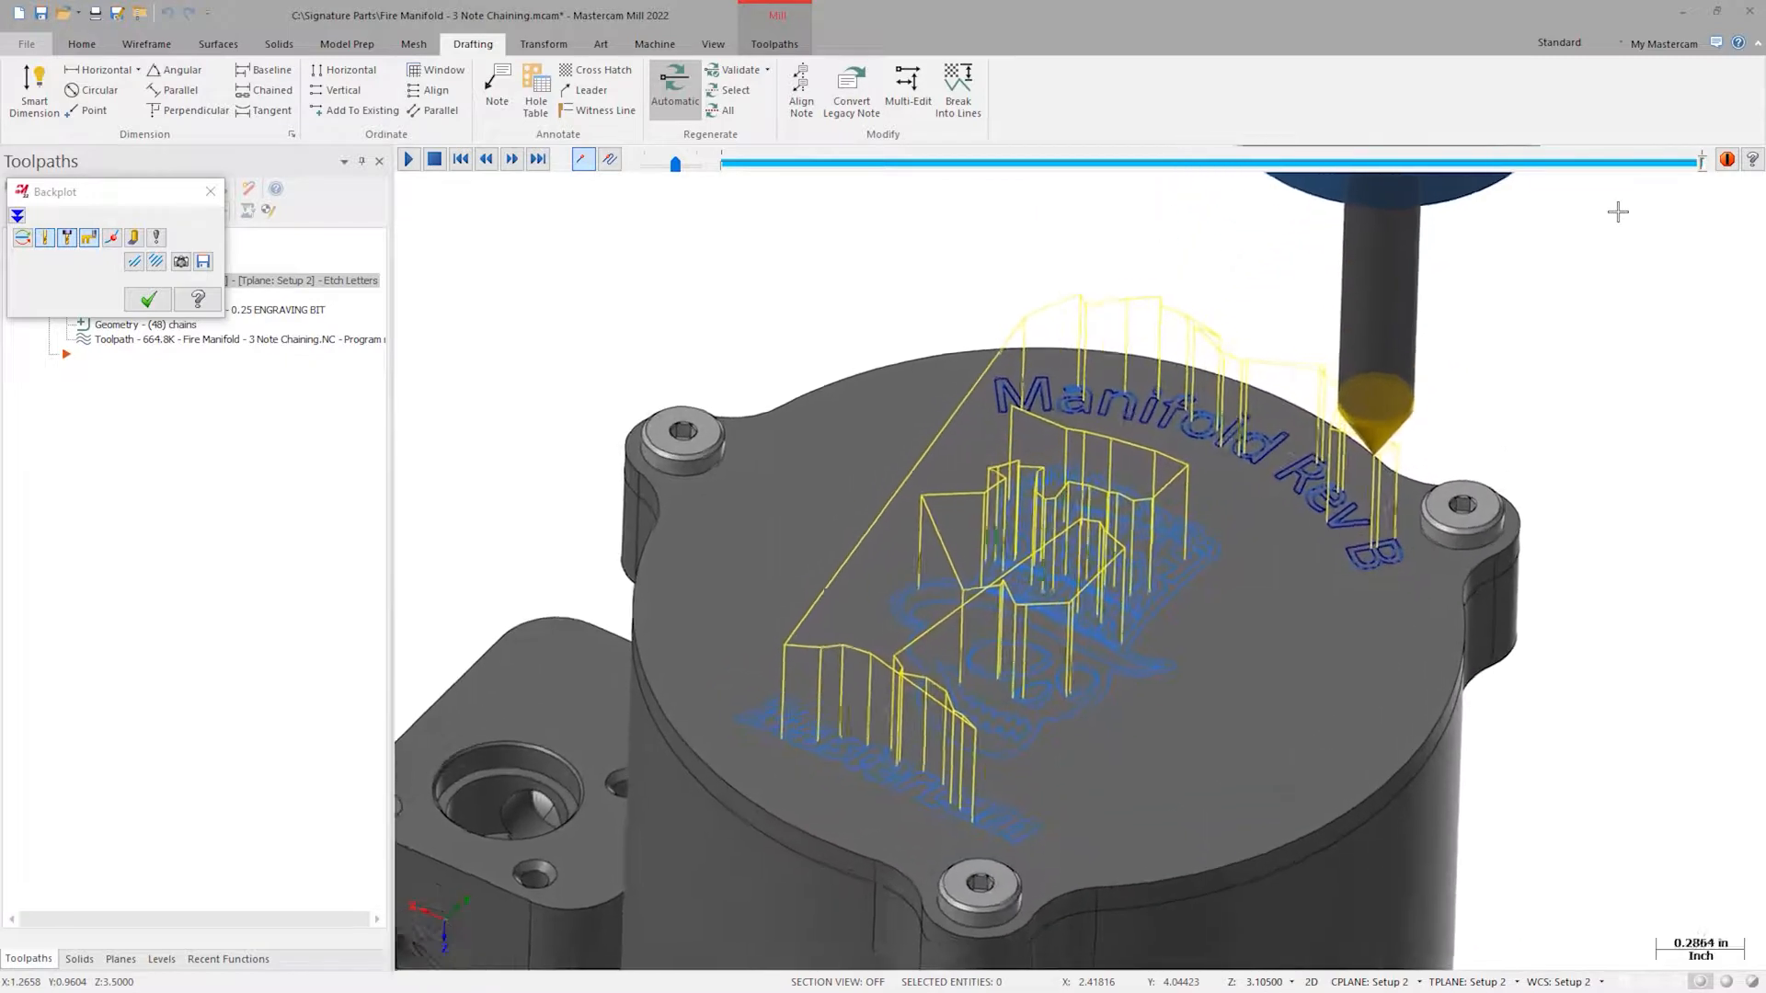
{"action": "left_click", "coordinate": [207, 191]}
- Start a solid extrude with the "Manifold Rev B" note as its wireframe chain
{"action": "left_click", "coordinate": [279, 43]}
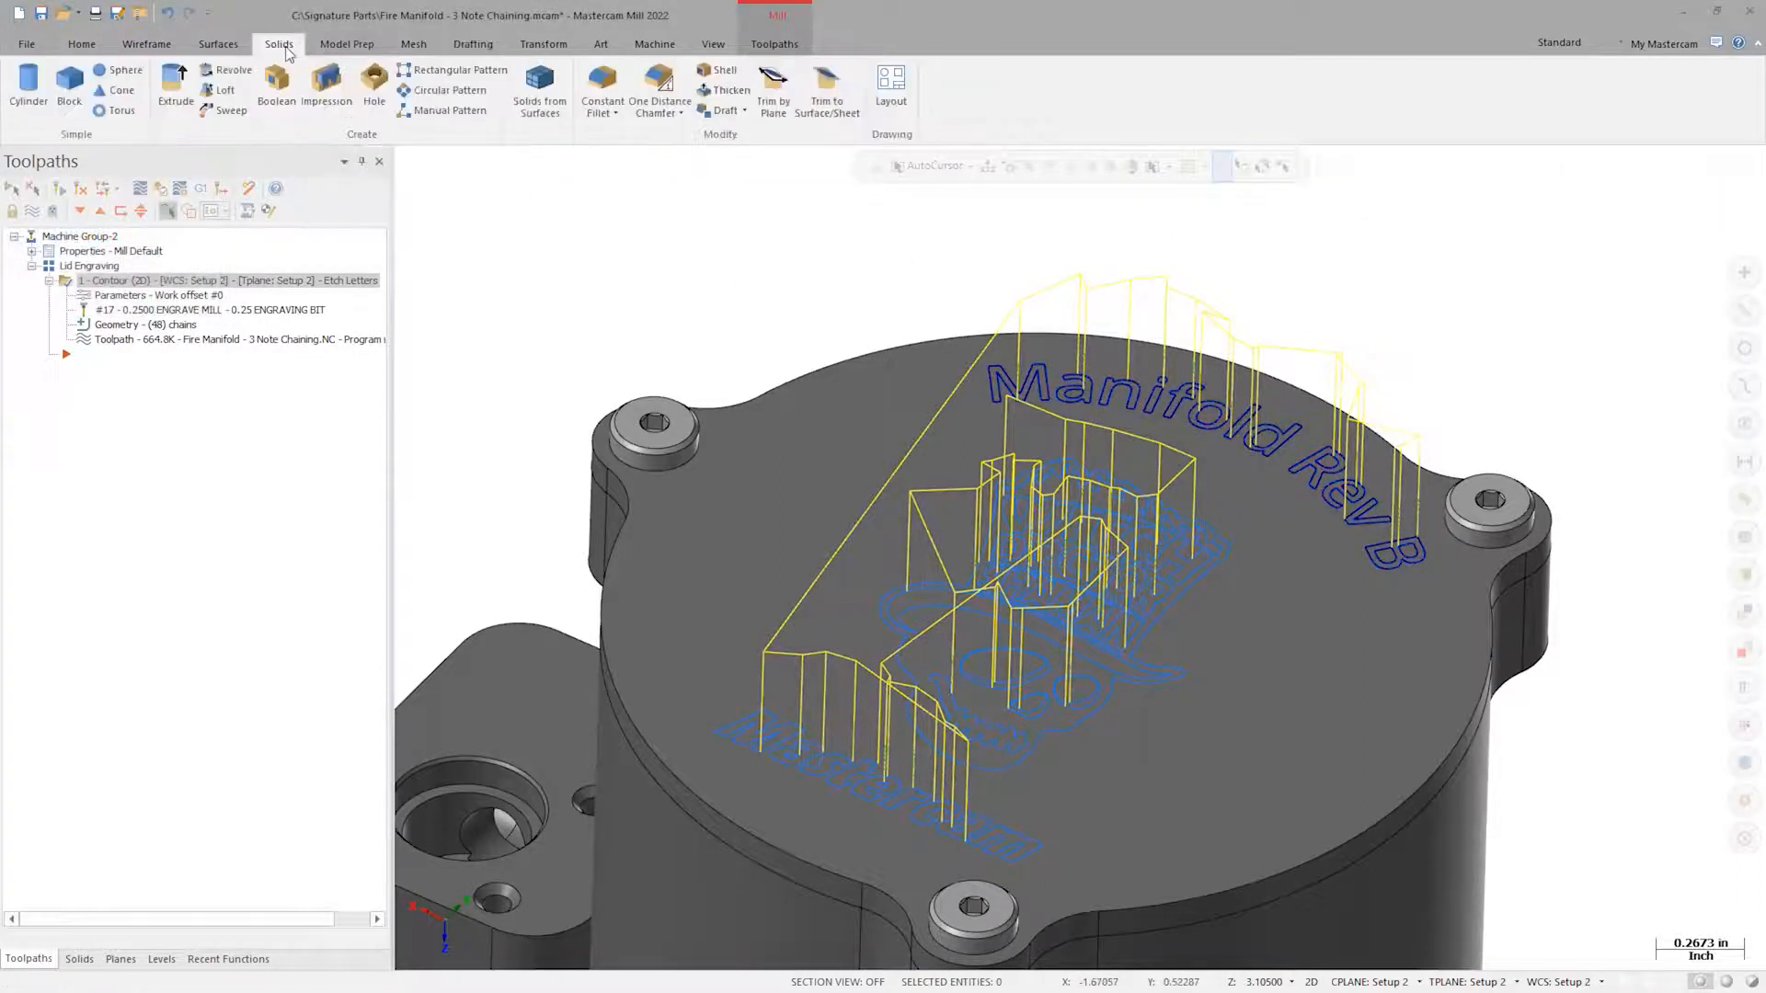
{"action": "left_click", "coordinate": [173, 92]}
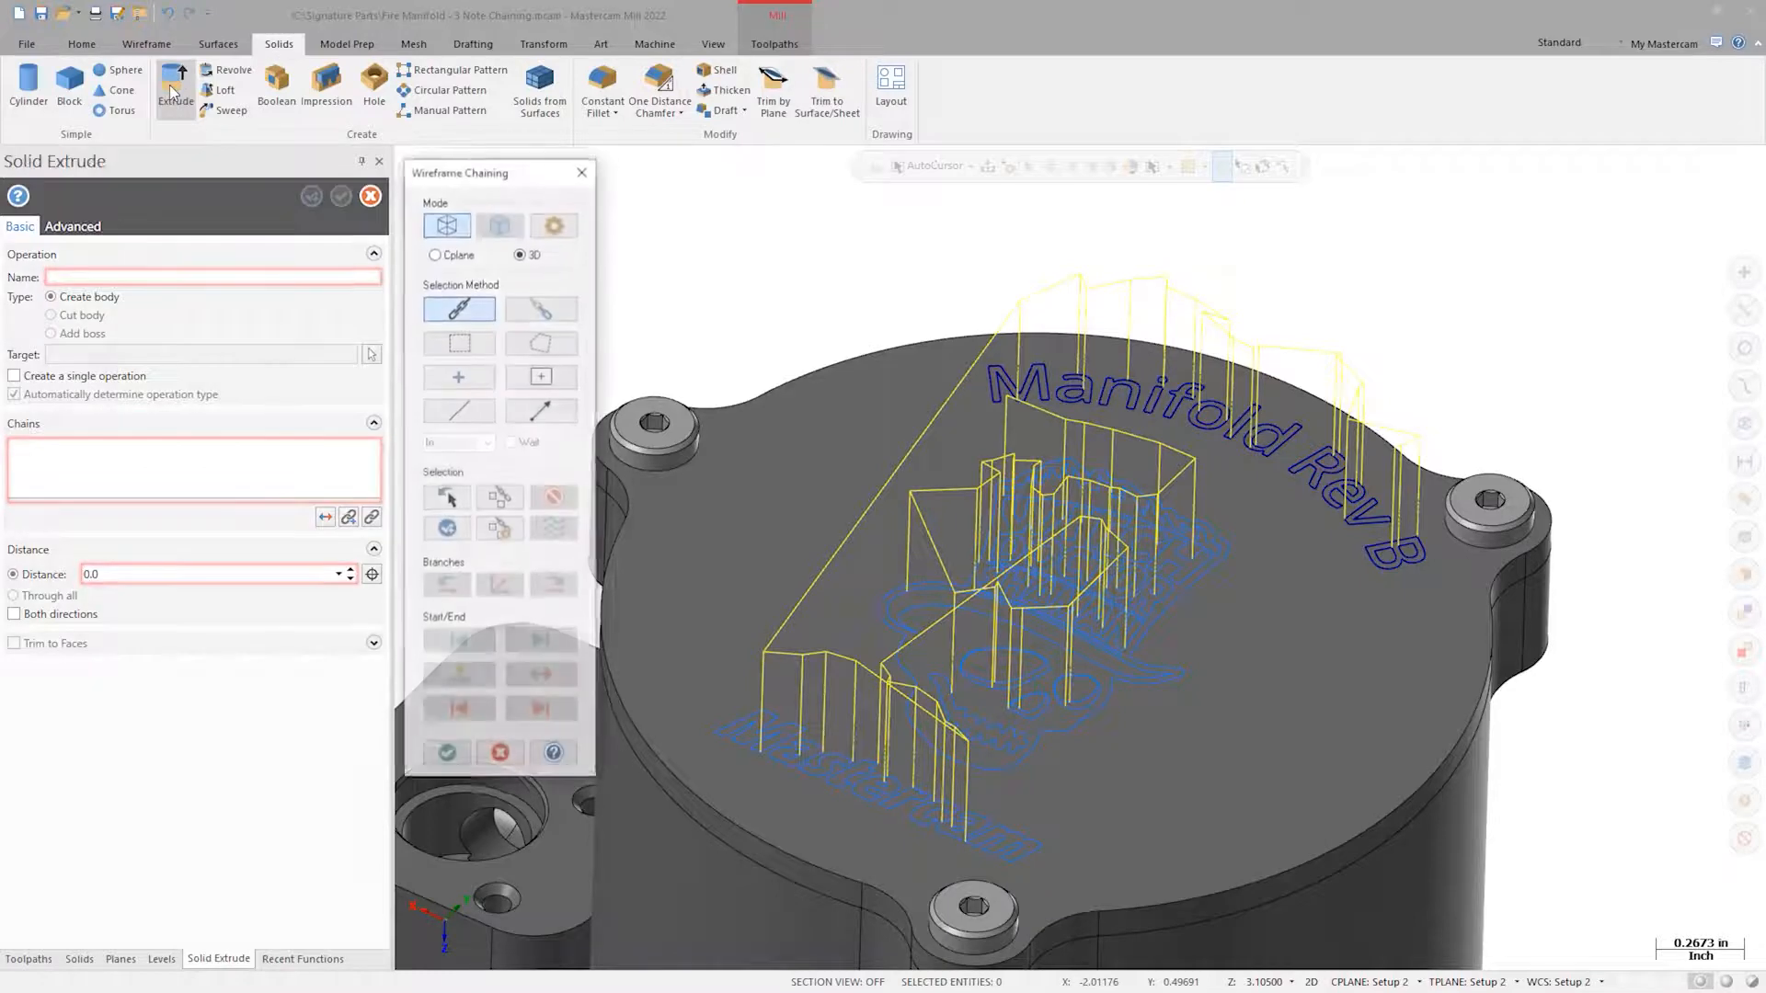
{"action": "left_click", "coordinate": [977, 396]}
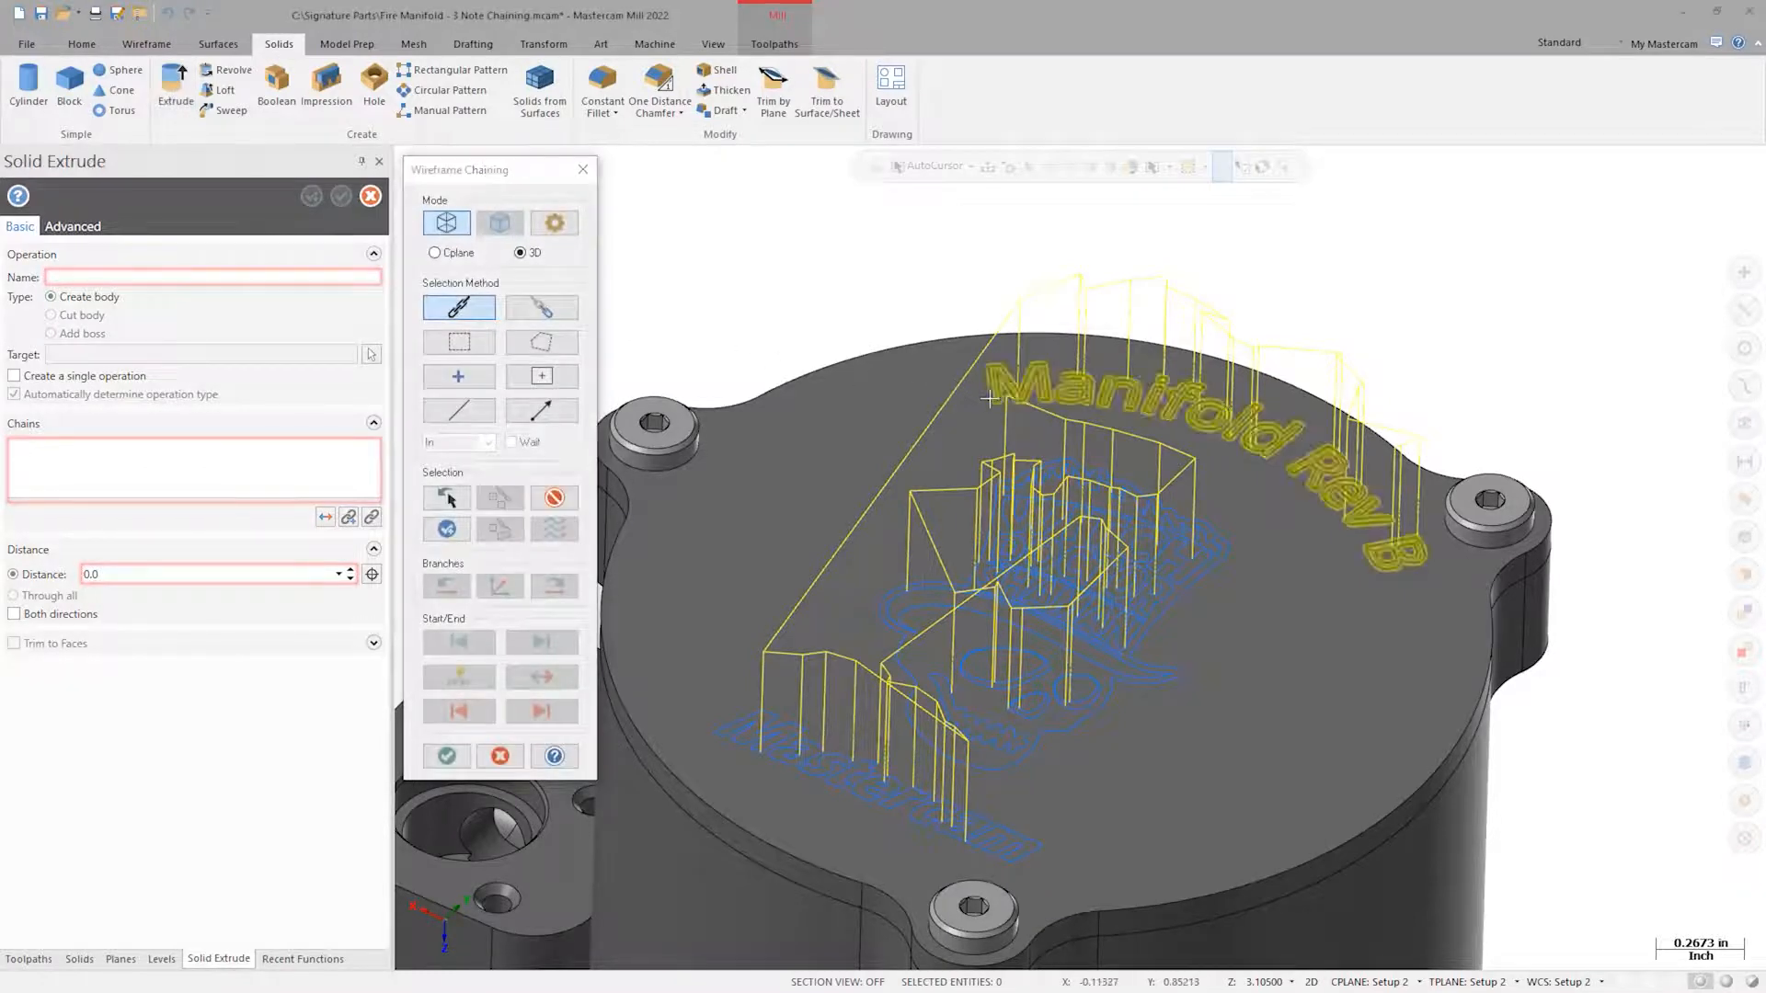
{"action": "left_click", "coordinate": [445, 757]}
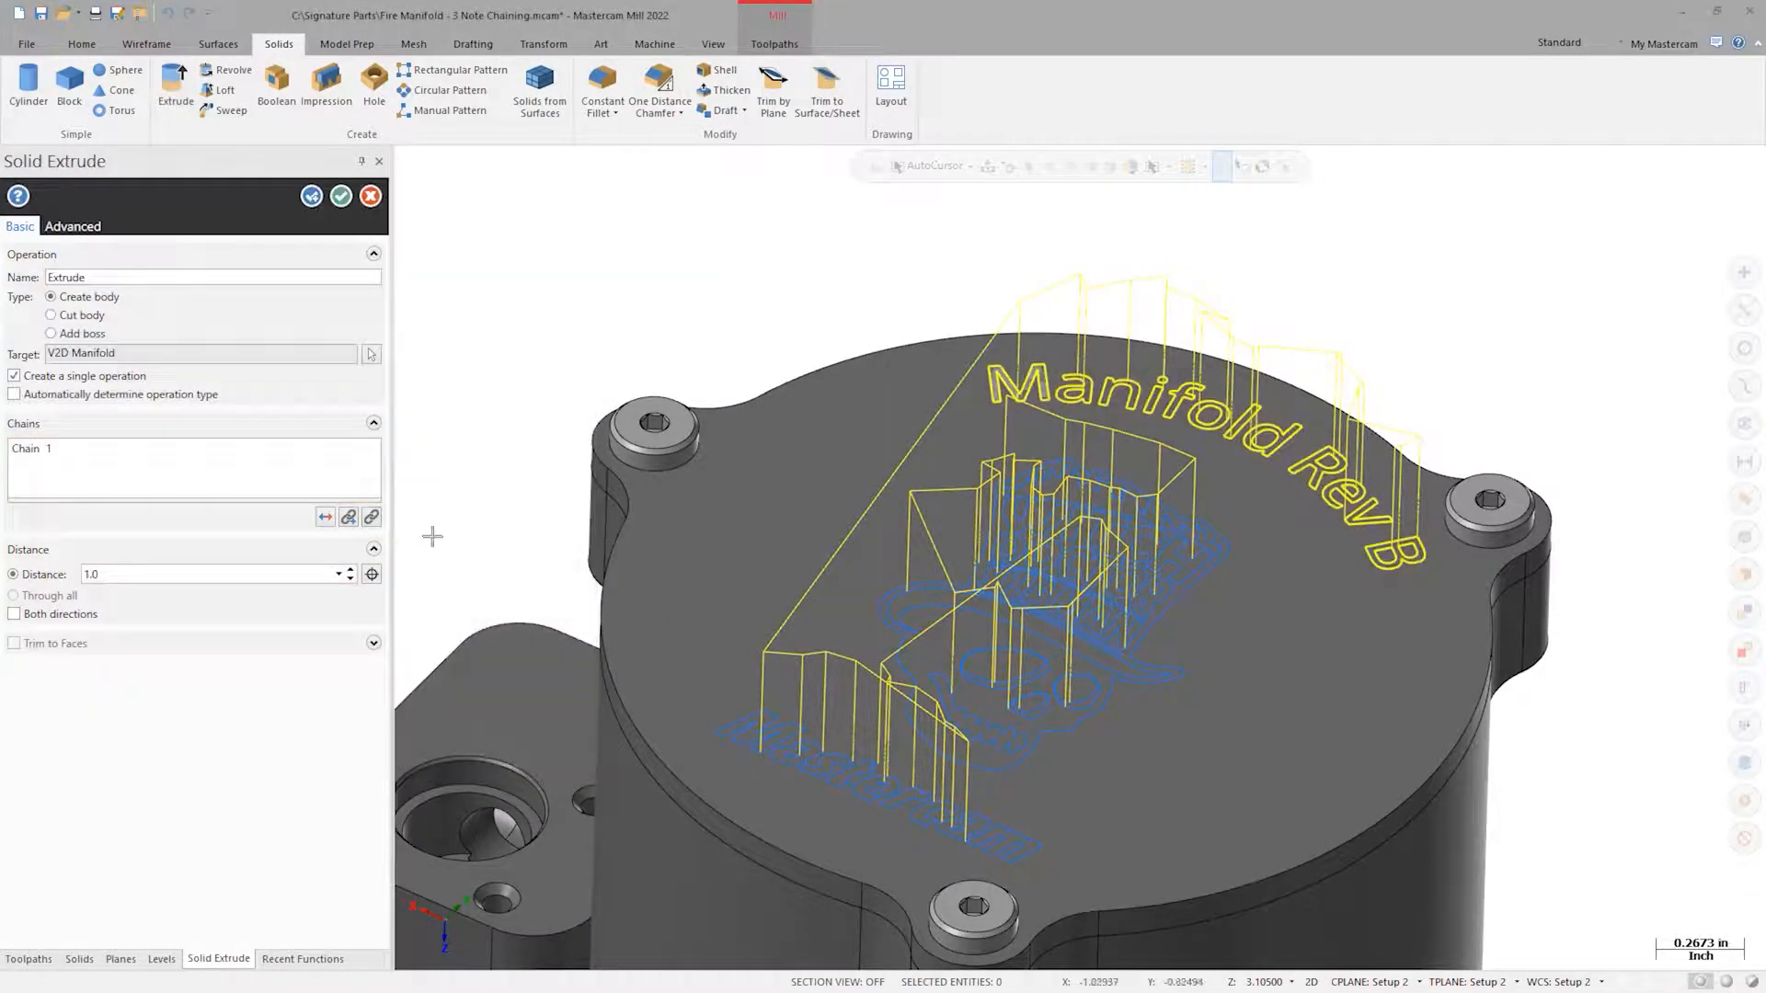
- Make the extrude a cut into the V2D Tank Lid body with a distance of 0.015
{"action": "left_click", "coordinate": [373, 355]}
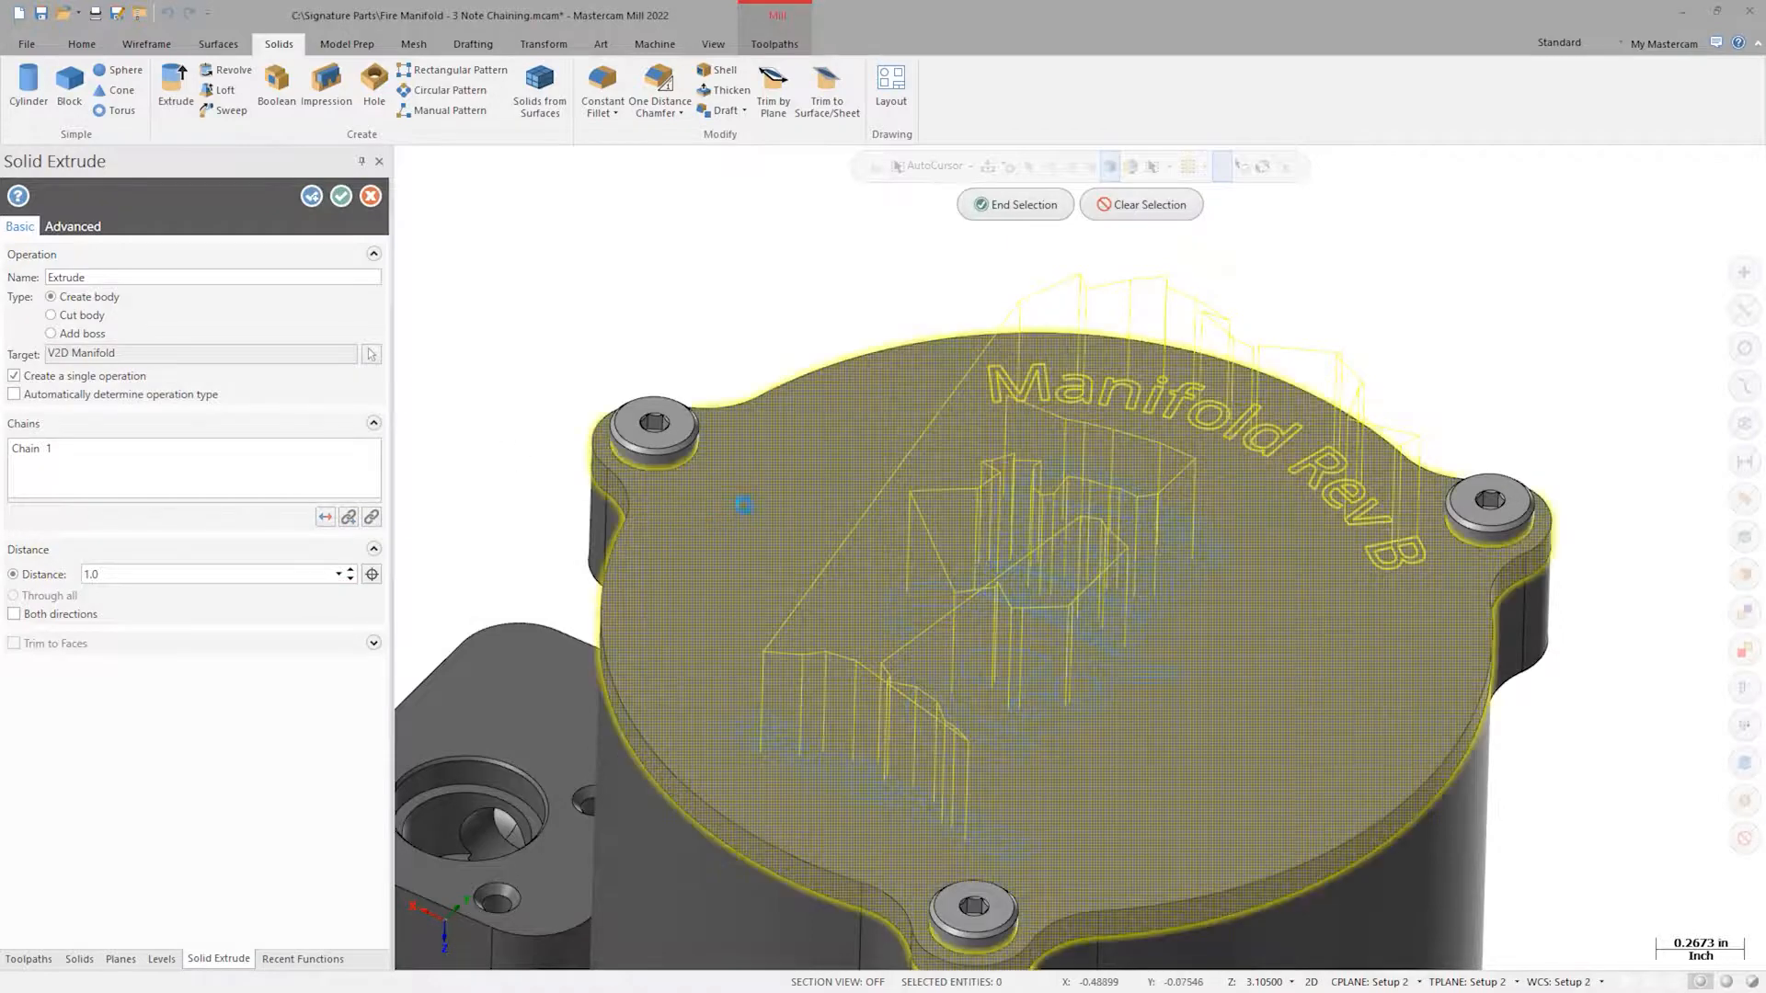
{"action": "left_click", "coordinate": [743, 505]}
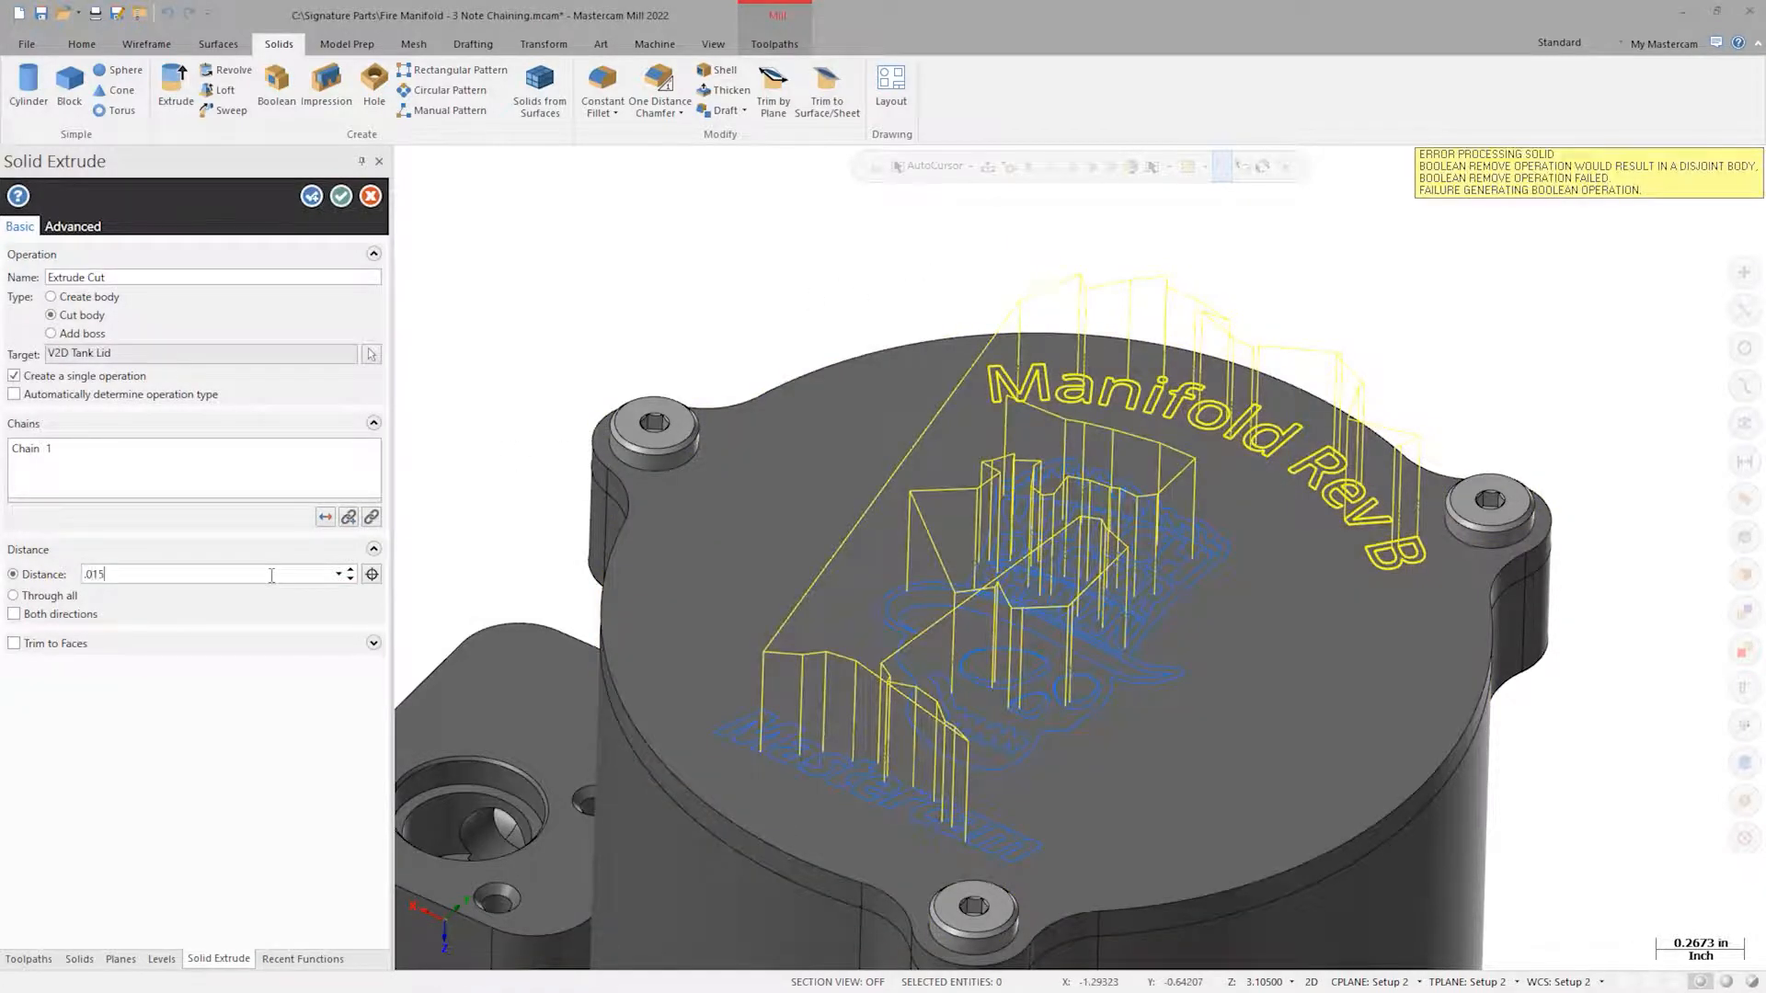
{"action": "key", "text": "Tab"}
{"action": "scroll", "coordinate": [478, 516], "scroll_direction": "up", "scroll_amount": 10}
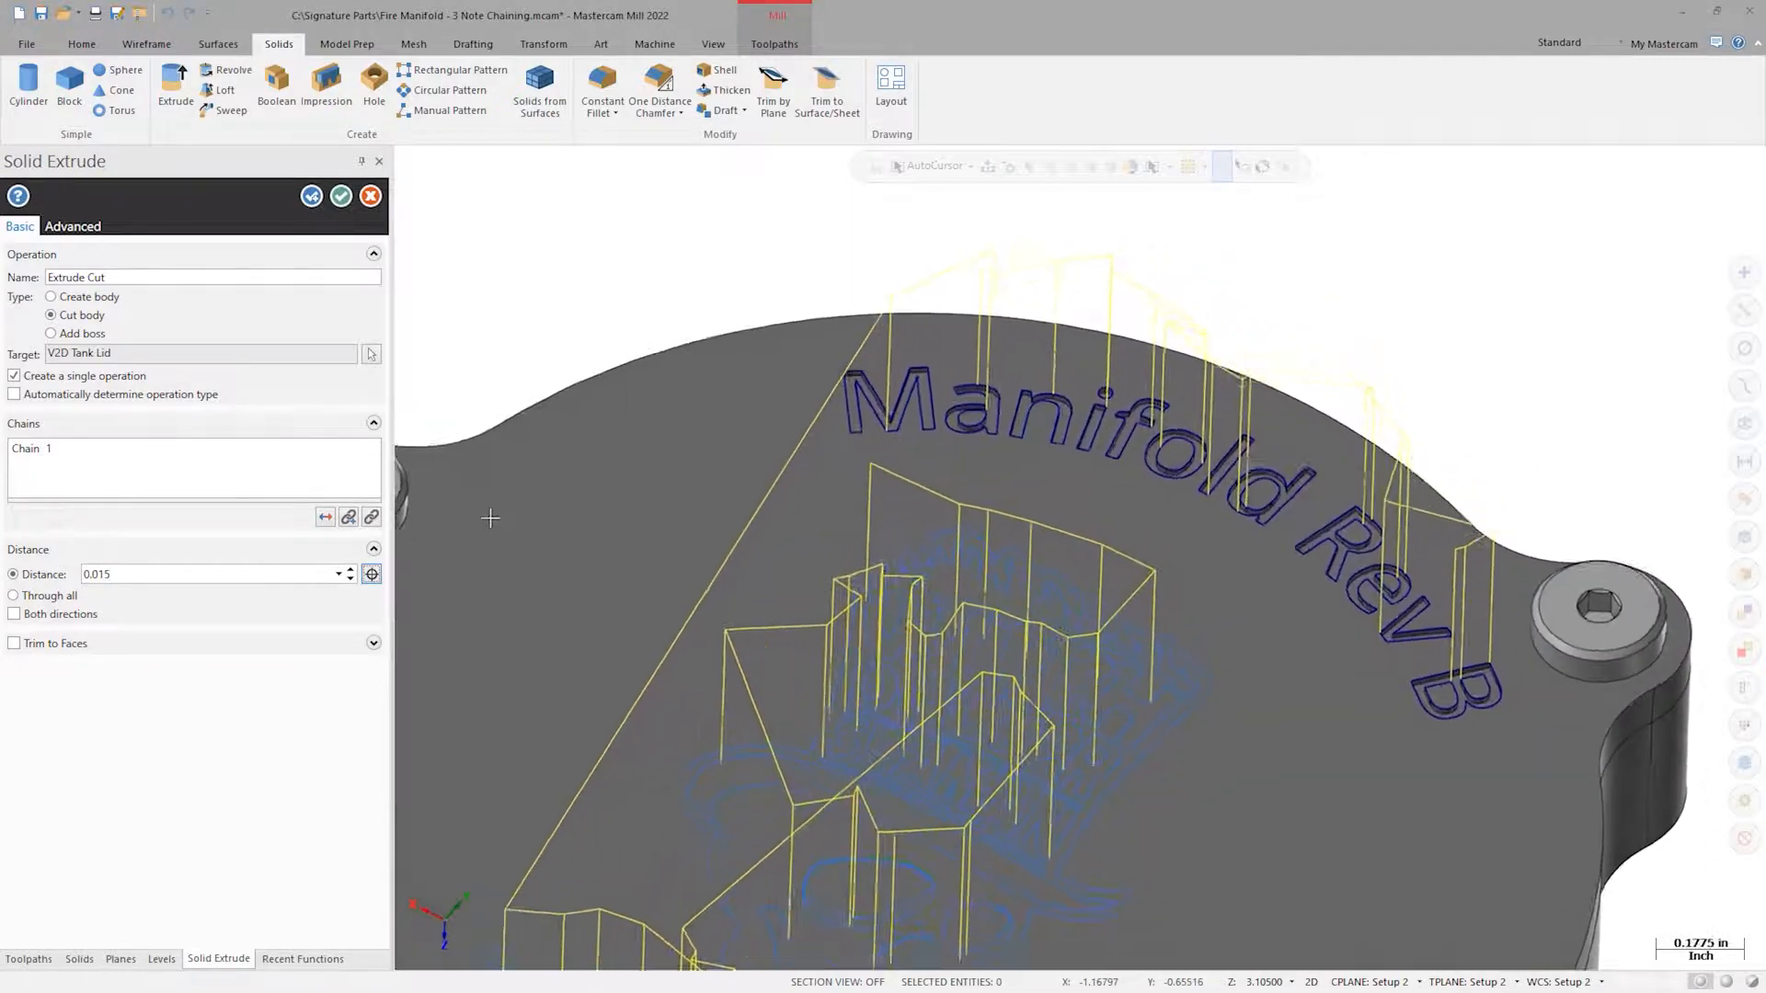
{"action": "key", "text": "Down"}
{"action": "key", "text": "Down"}
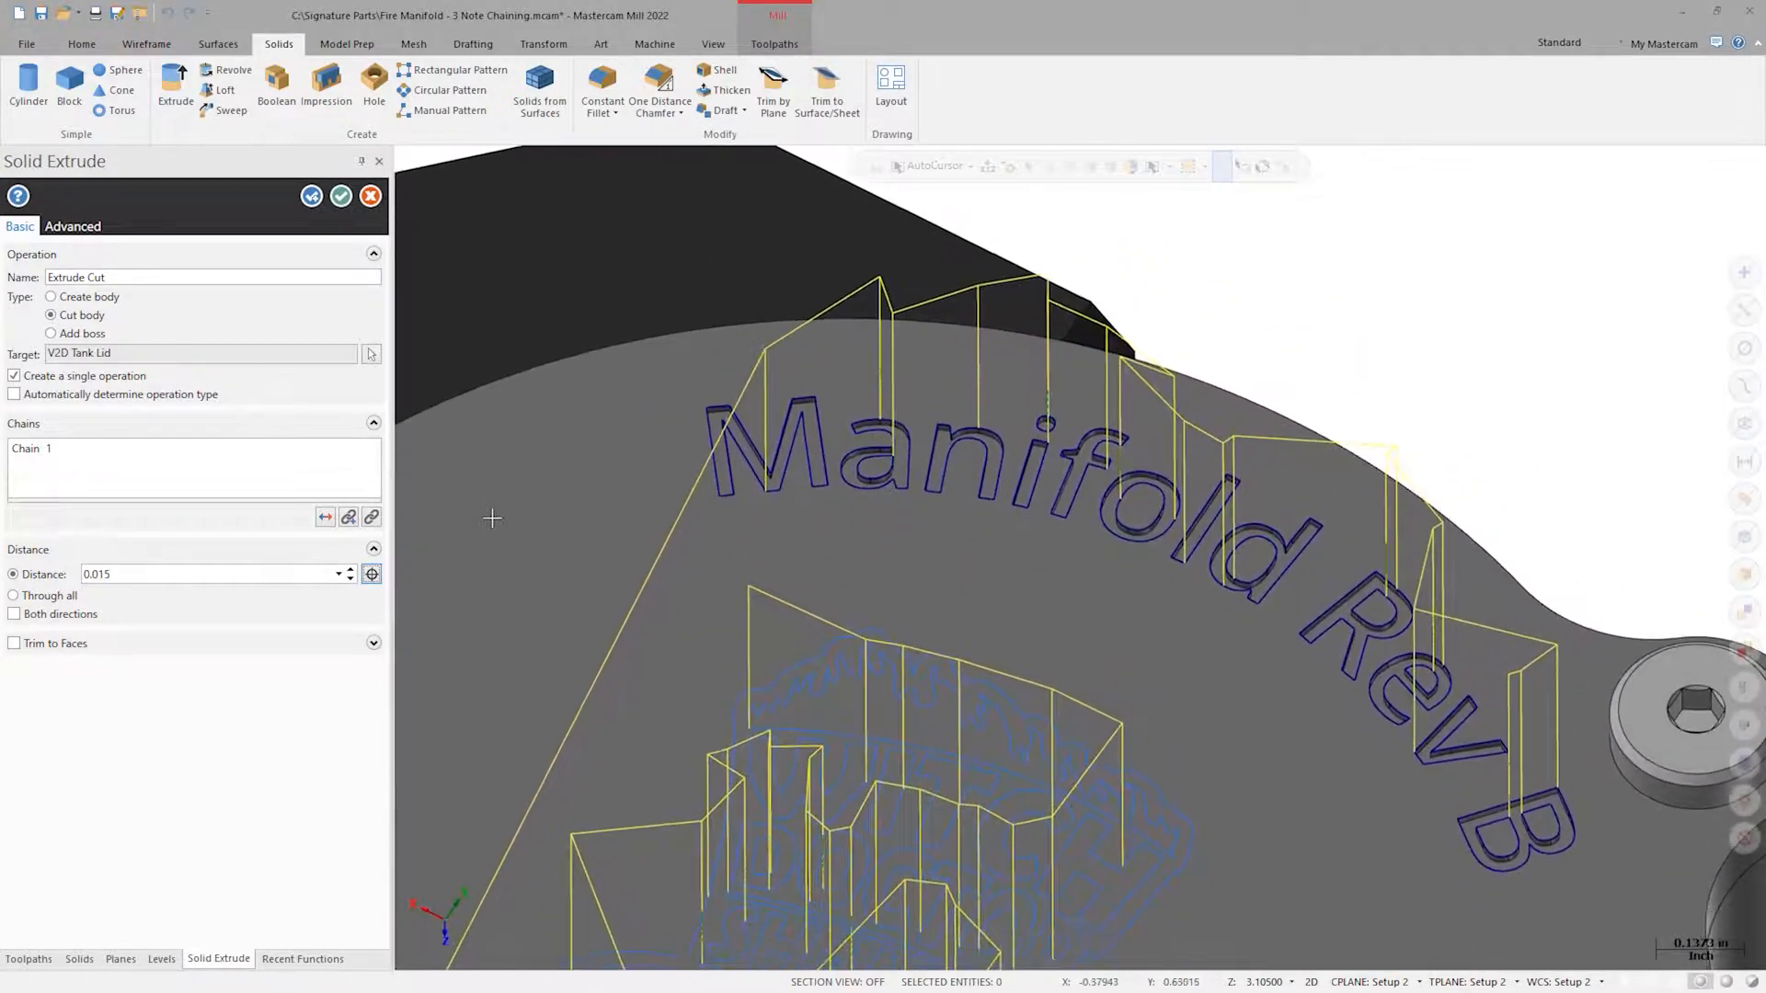
{"action": "left_click", "coordinate": [340, 196]}
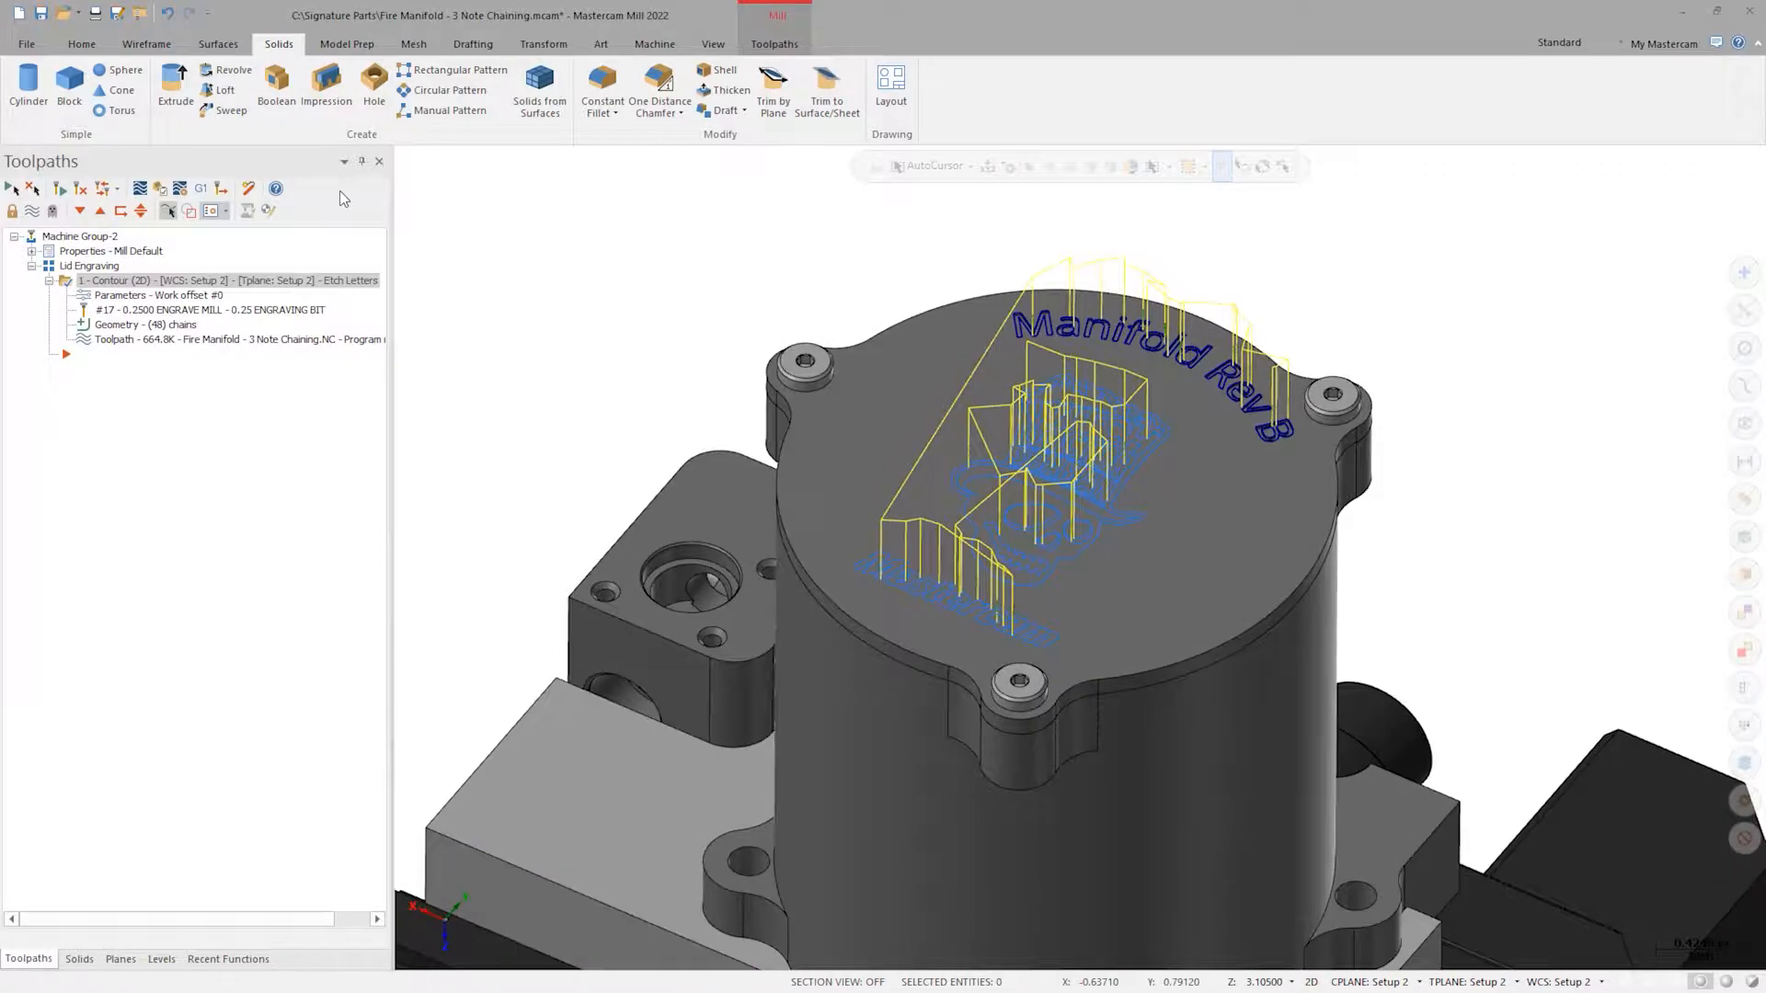
- Edit the curved note's text to read "Manifold Rev A" and accept the note properties
{"action": "left_click", "coordinate": [1030, 333]}
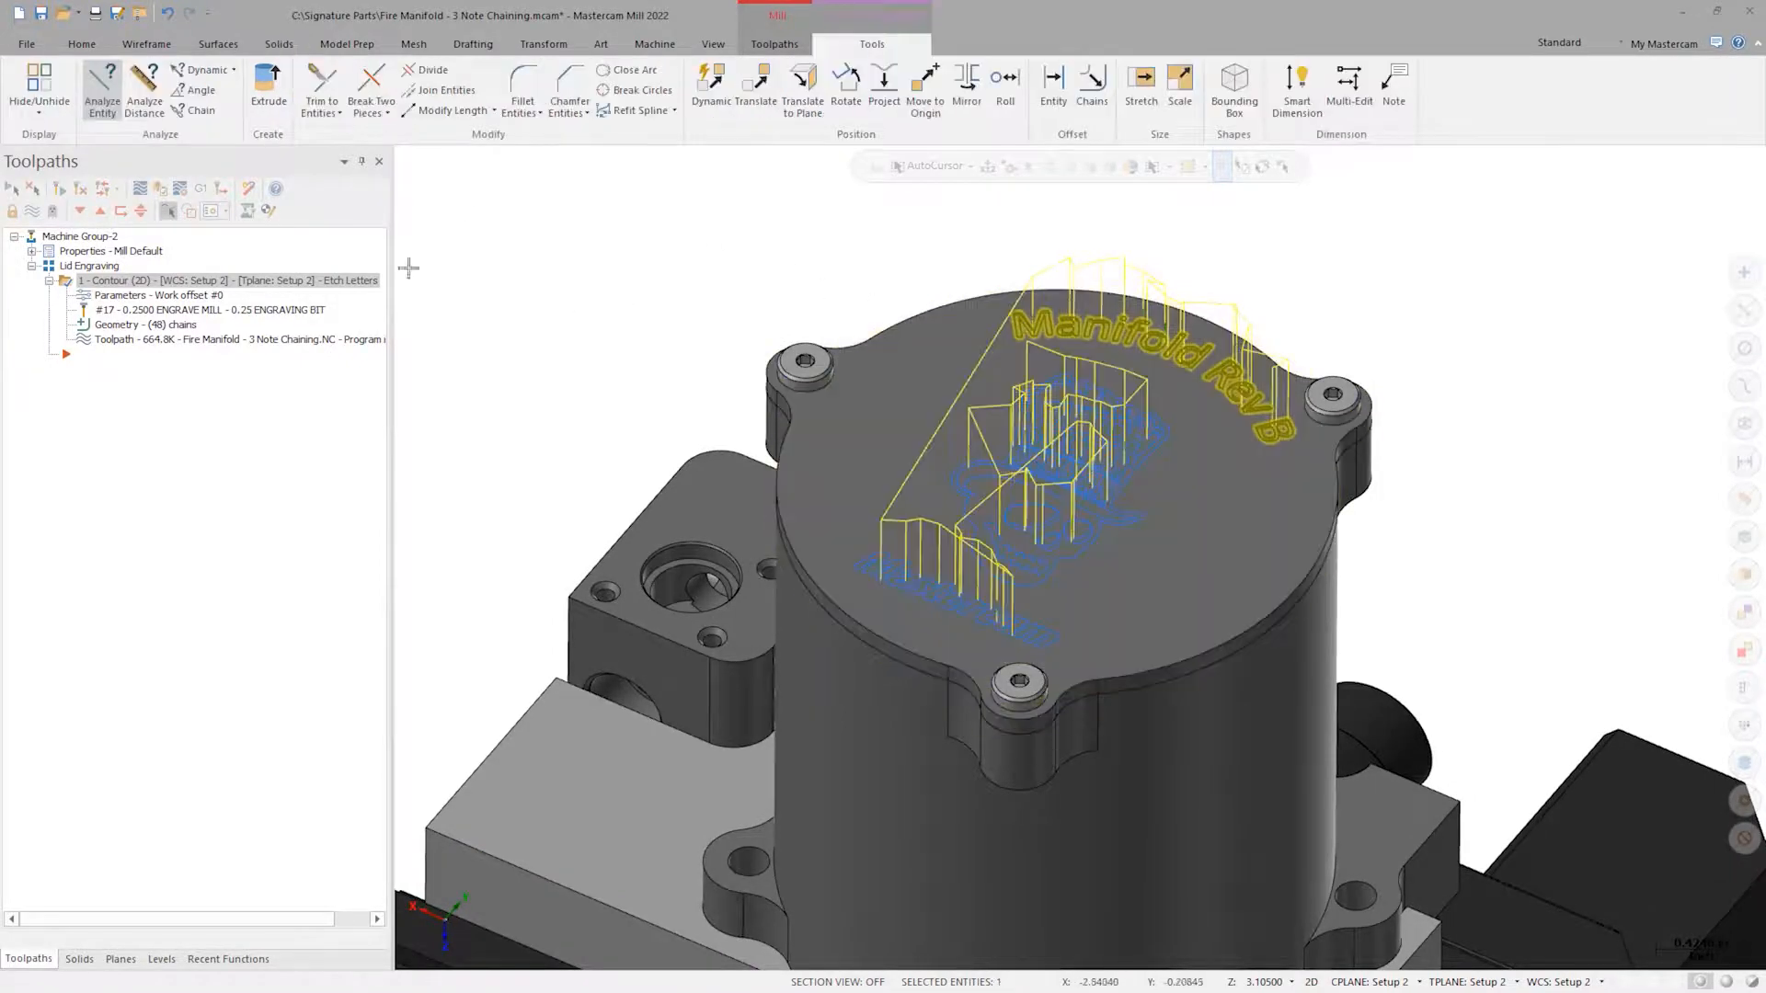
{"action": "left_click", "coordinate": [97, 85]}
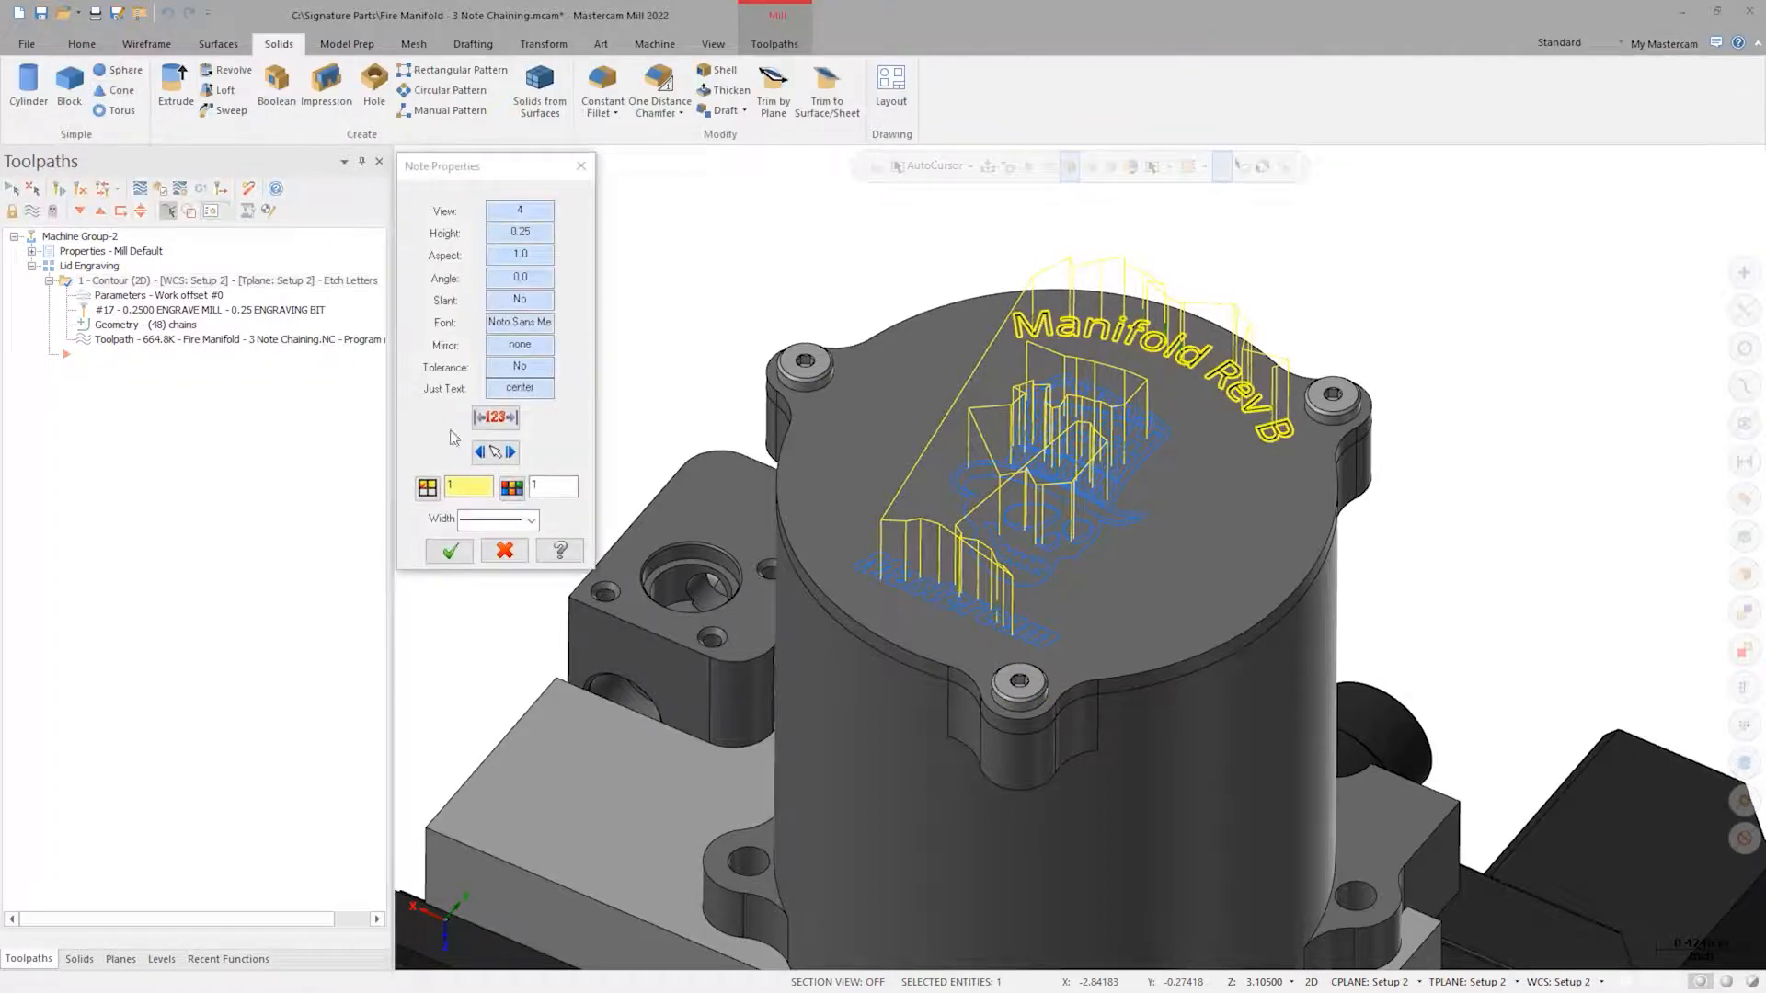
{"action": "left_click", "coordinate": [504, 457]}
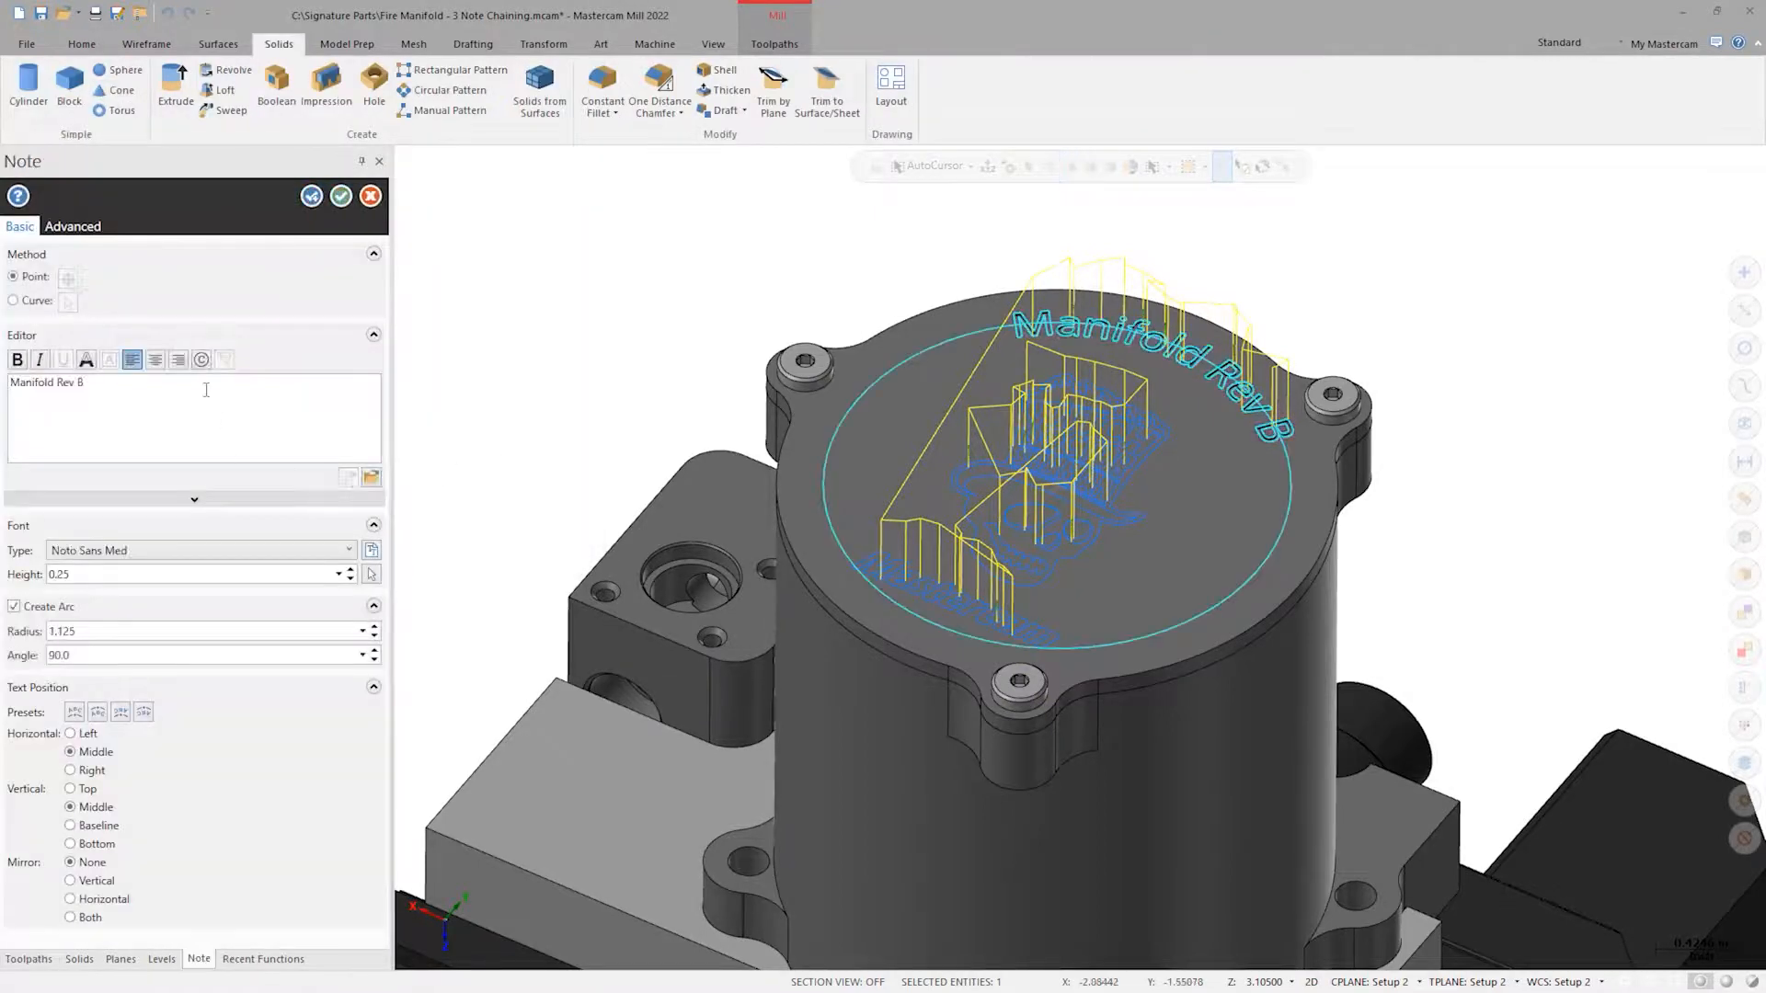
{"action": "key", "text": "BackSpace"}
{"action": "type", "text": "A"}
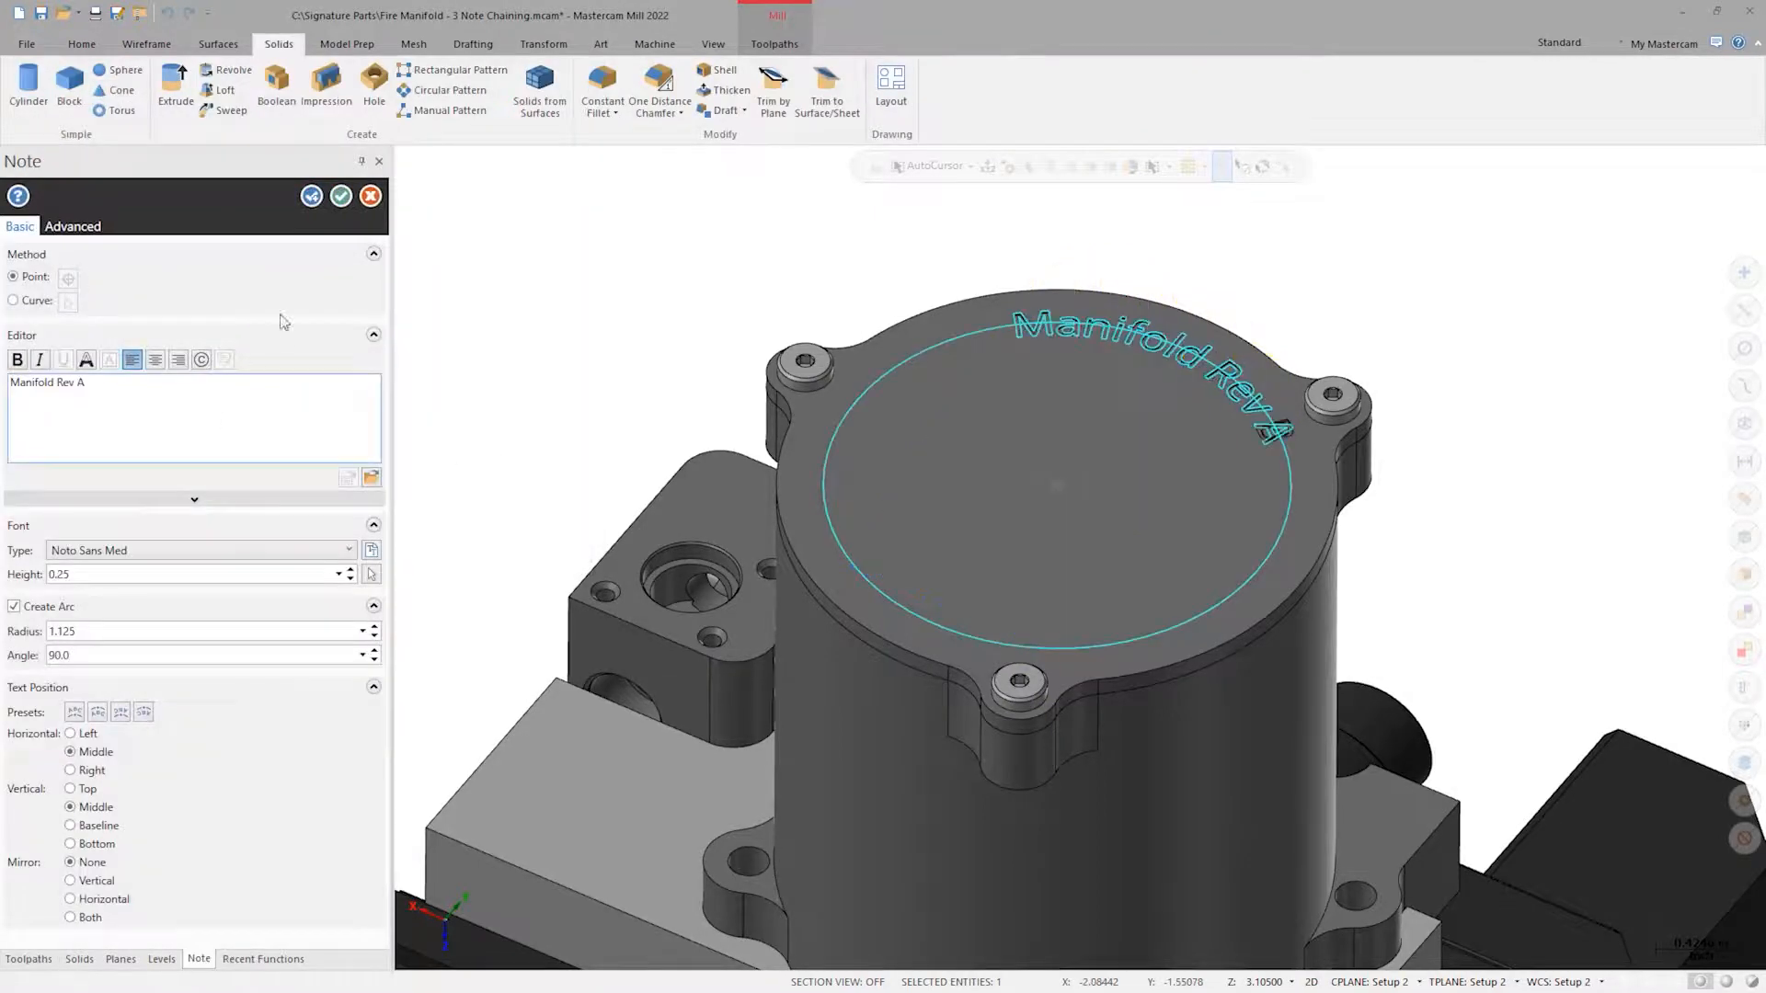
{"action": "left_click", "coordinate": [343, 196]}
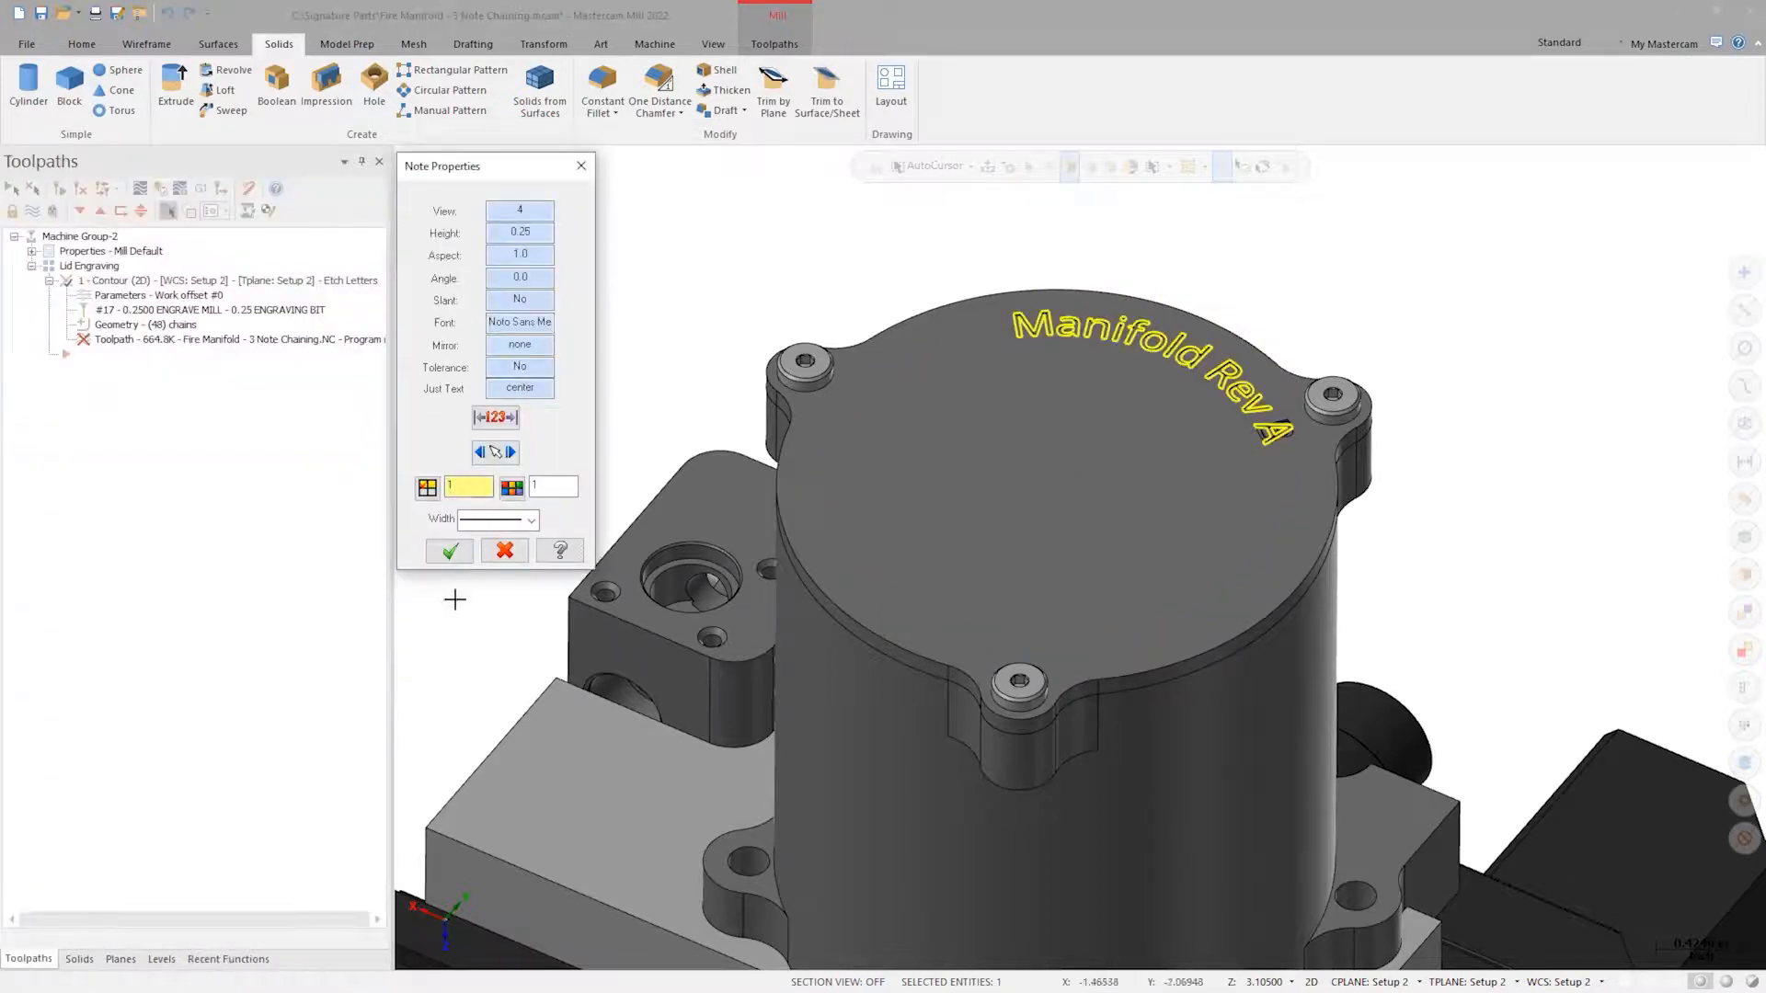
{"action": "left_click", "coordinate": [460, 560]}
- Open the list of solid bodies containing the V2D Tank Lid
{"action": "left_click", "coordinate": [80, 960]}
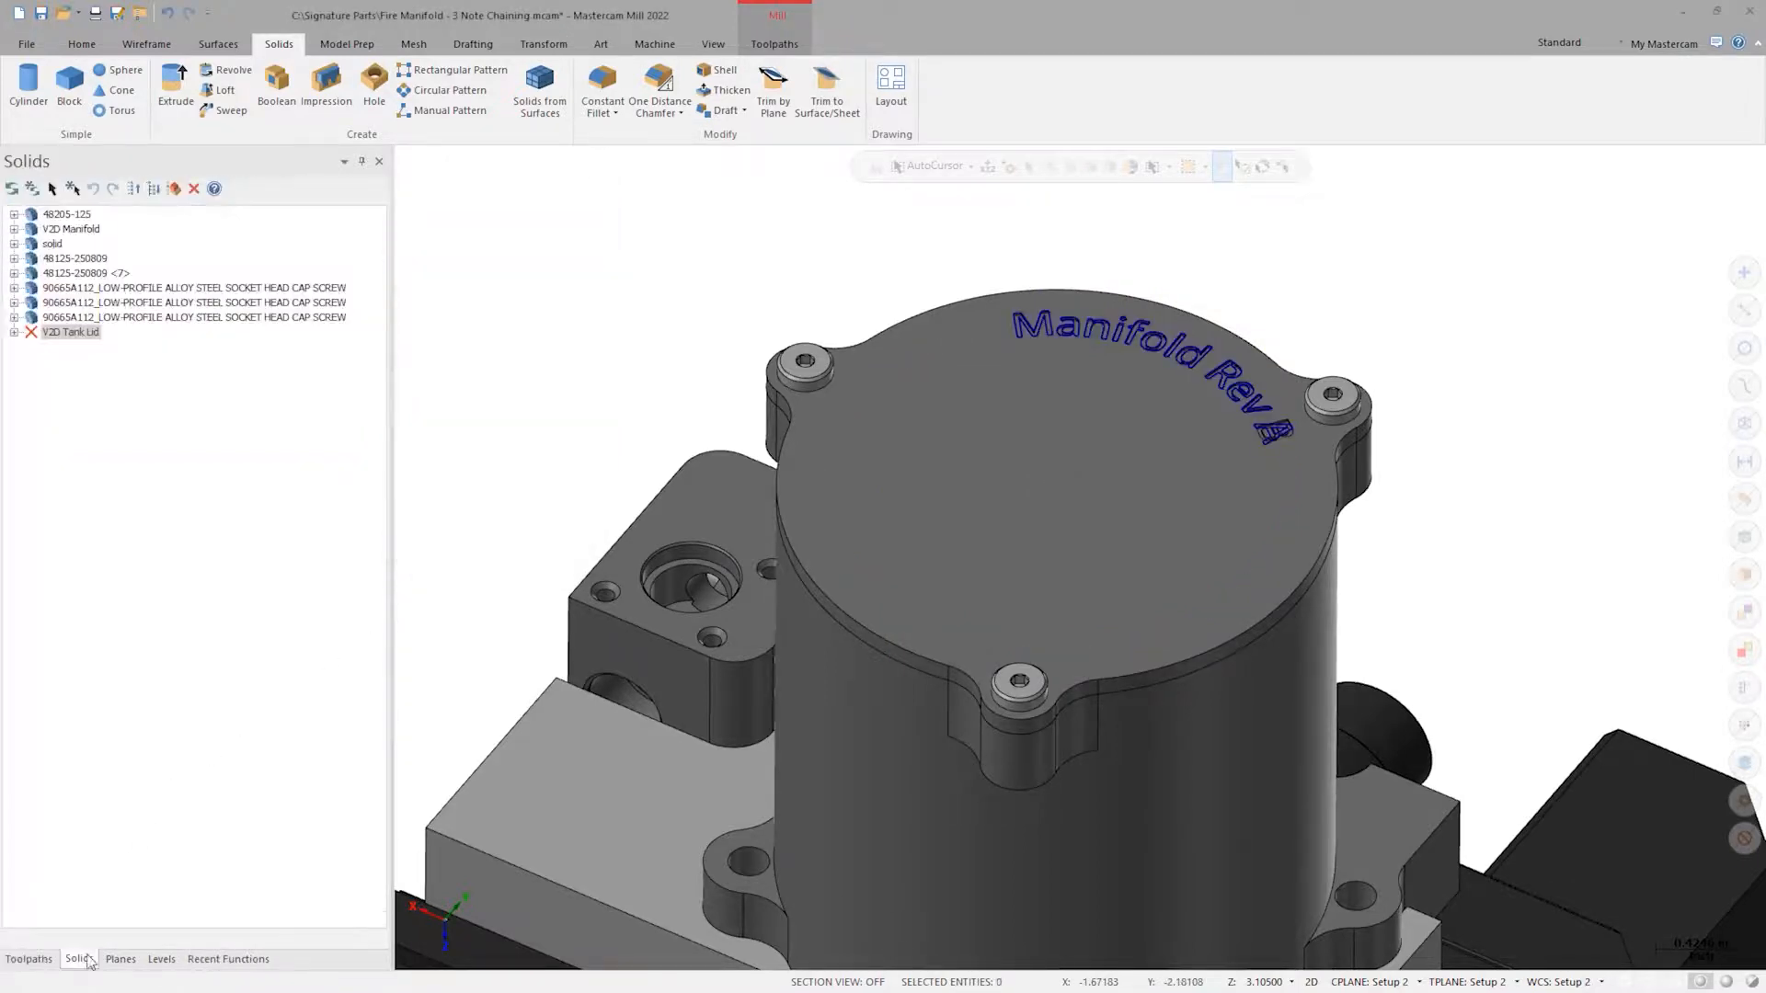